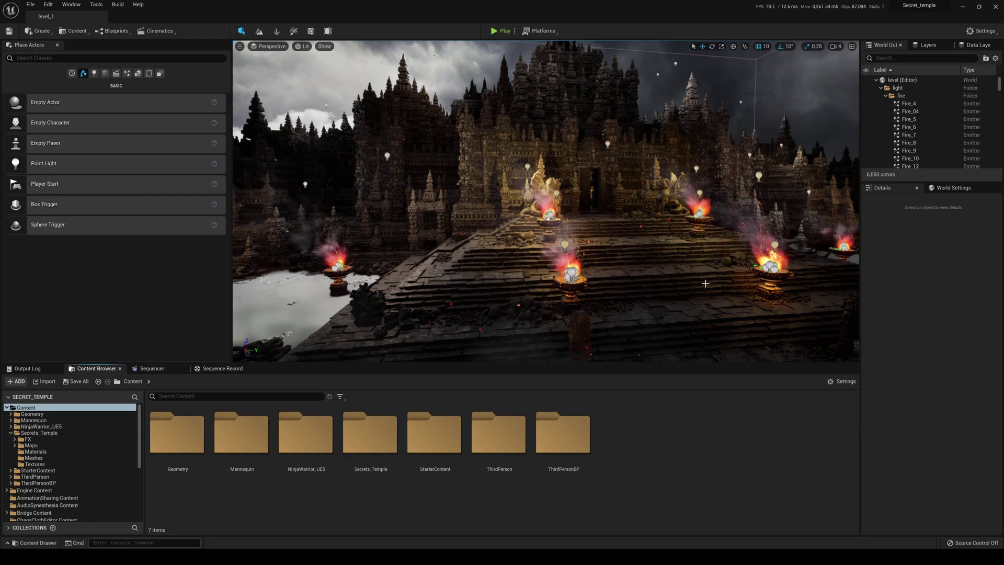
pyautogui.moveTo(704, 283)
pyautogui.mouseDown(button='right')
pyautogui.moveTo(769, 283)
pyautogui.moveTo(704, 280)
pyautogui.mouseUp(button='right')
pyautogui.press('d')
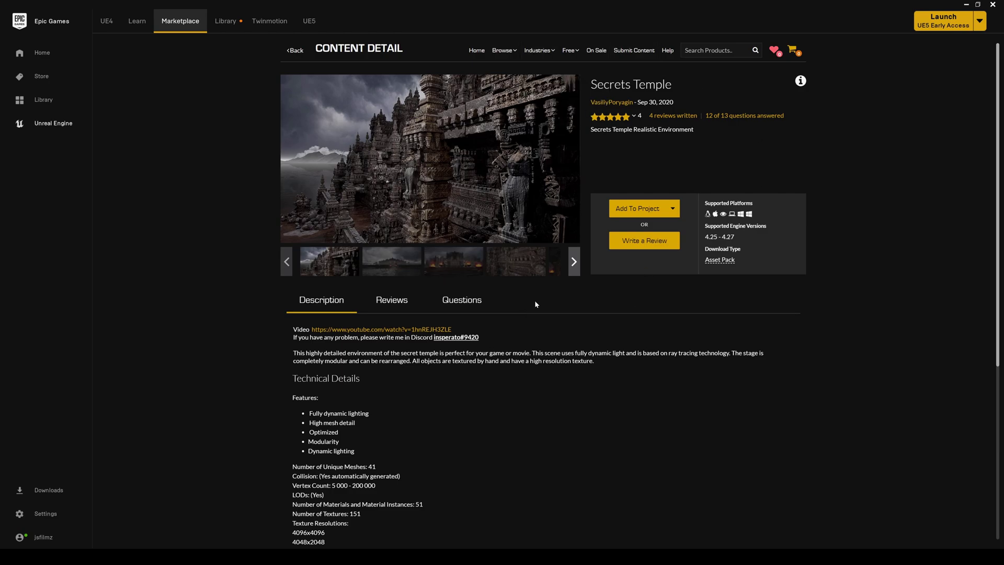
# In the Epic Games Launcher, look through the preview images of the Secrets Temple asset pack.
pyautogui.click(466, 260)
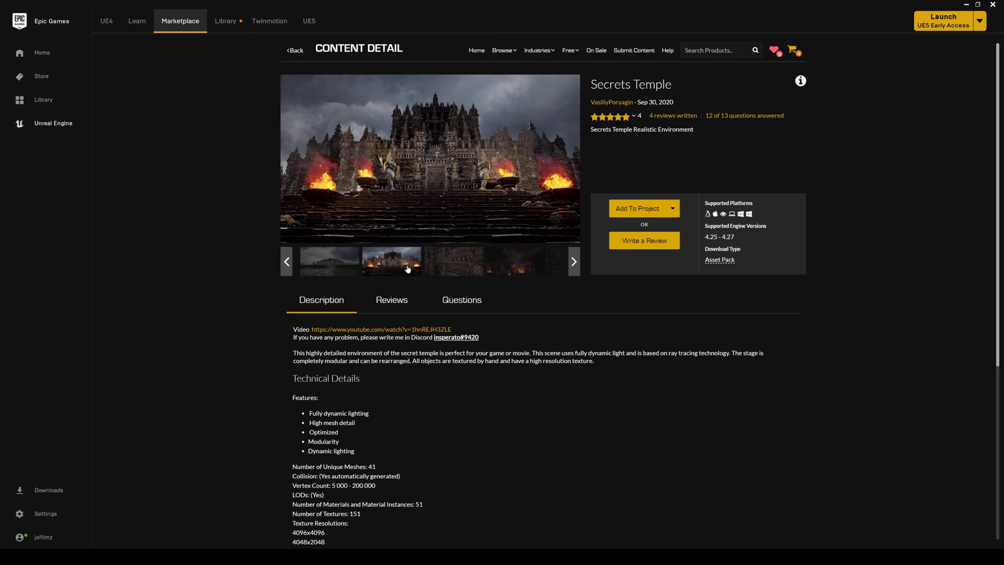
pyautogui.click(511, 266)
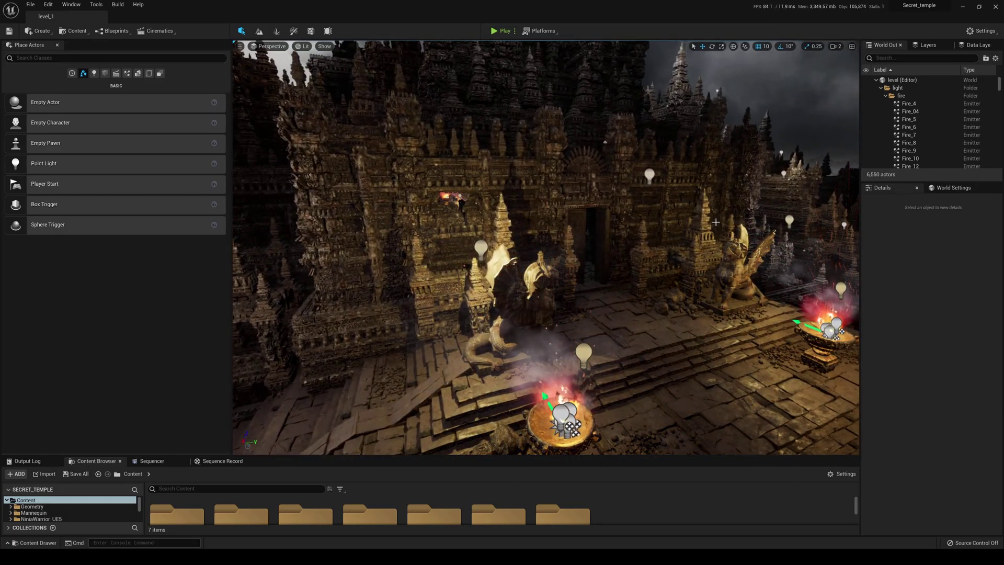
# Back in Unreal Editor, hide the fire emitter Fire_20 in the brazier before the winged statue left of the temple entrance.
pyautogui.moveTo(716, 222); pyautogui.dragTo(704, 242, button='right')
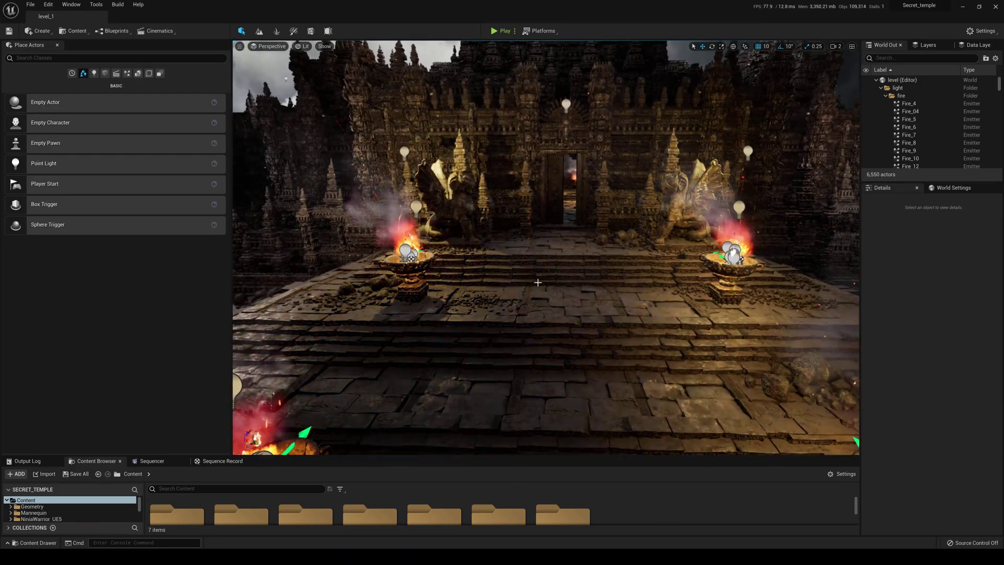
pyautogui.moveTo(537, 282)
pyautogui.mouseDown(button='right')
pyautogui.moveTo(392, 308)
pyautogui.moveTo(549, 298)
pyautogui.mouseUp(button='right')
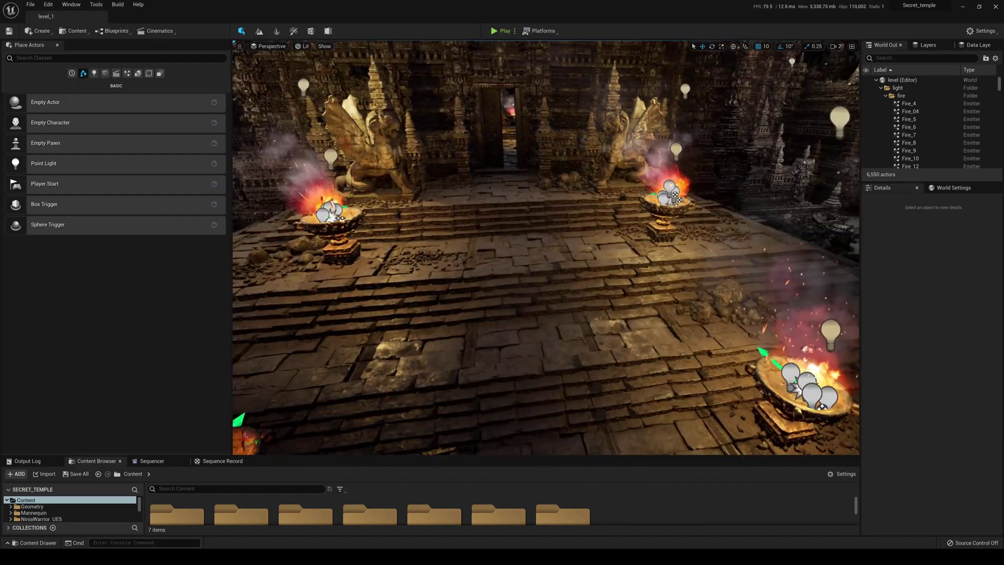
pyautogui.moveTo(546, 248); pyautogui.dragTo(451, 209, button='right')
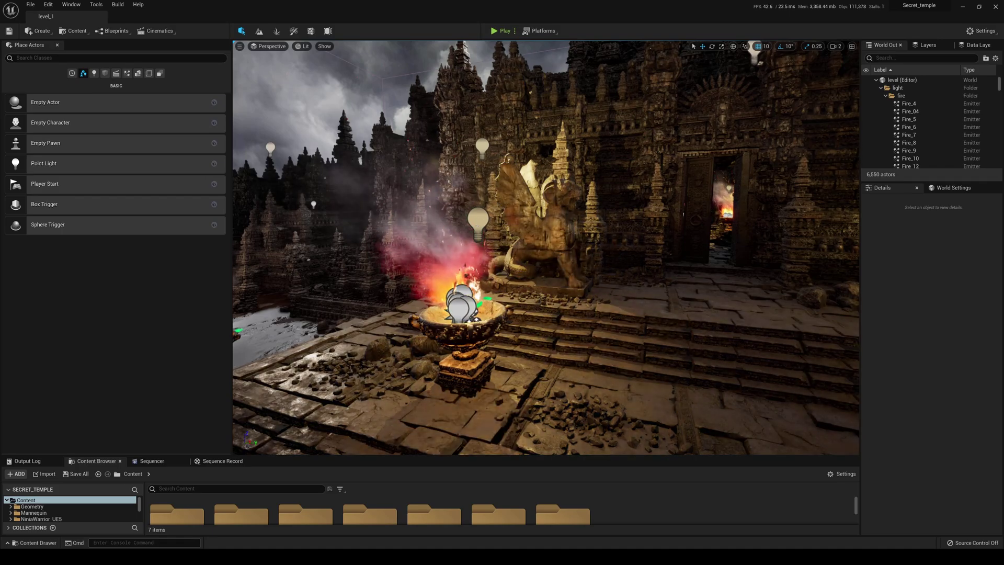
pyautogui.click(463, 272)
pyautogui.moveTo(463, 272); pyautogui.dragTo(476, 261, button='right')
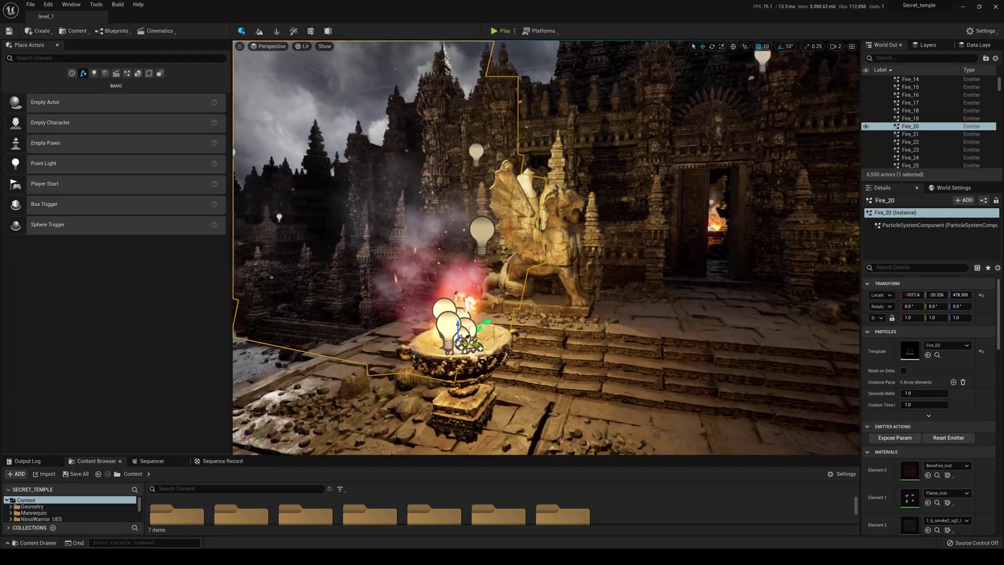
pyautogui.moveTo(427, 235); pyautogui.dragTo(438, 262, button='right')
pyautogui.click(426, 236)
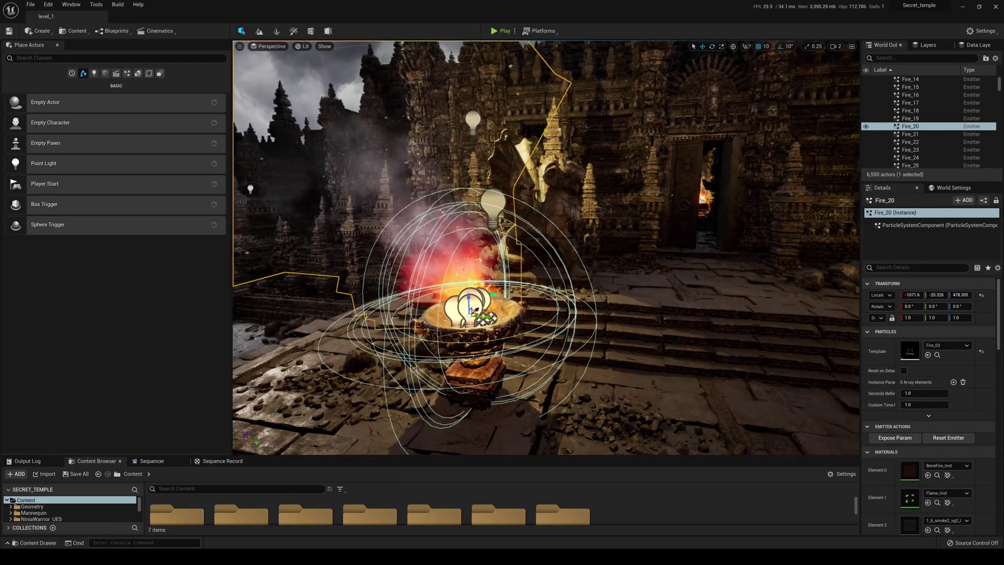
pyautogui.click(866, 127)
# Move the point light above that brazier, PointLight39, along the Y axis to about -13.
pyautogui.click(493, 204)
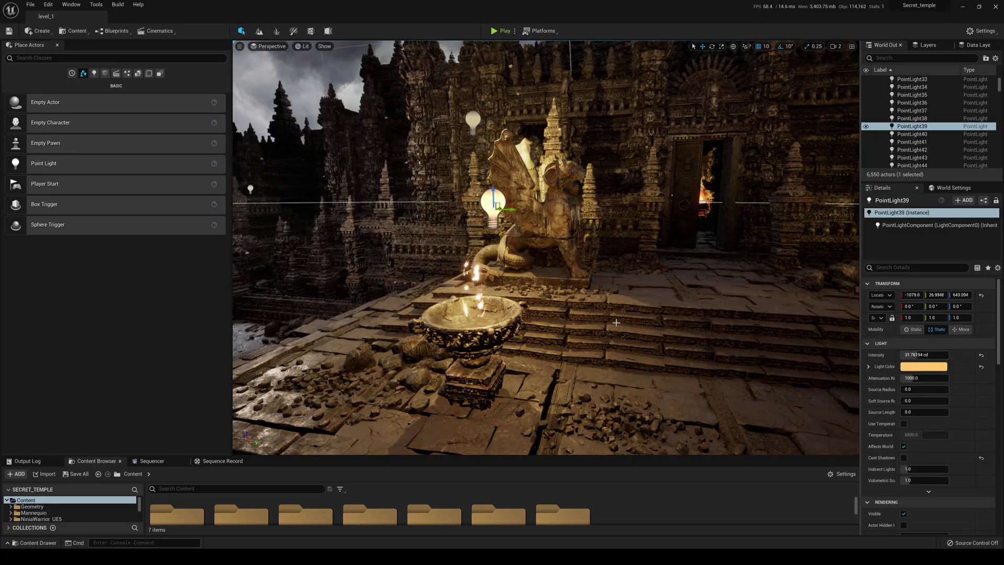
pyautogui.moveTo(616, 322)
pyautogui.keyDown('alt'); pyautogui.mouseDown()
pyautogui.moveTo(674, 323)
pyautogui.moveTo(611, 319)
pyautogui.mouseUp(); pyautogui.keyUp('alt')
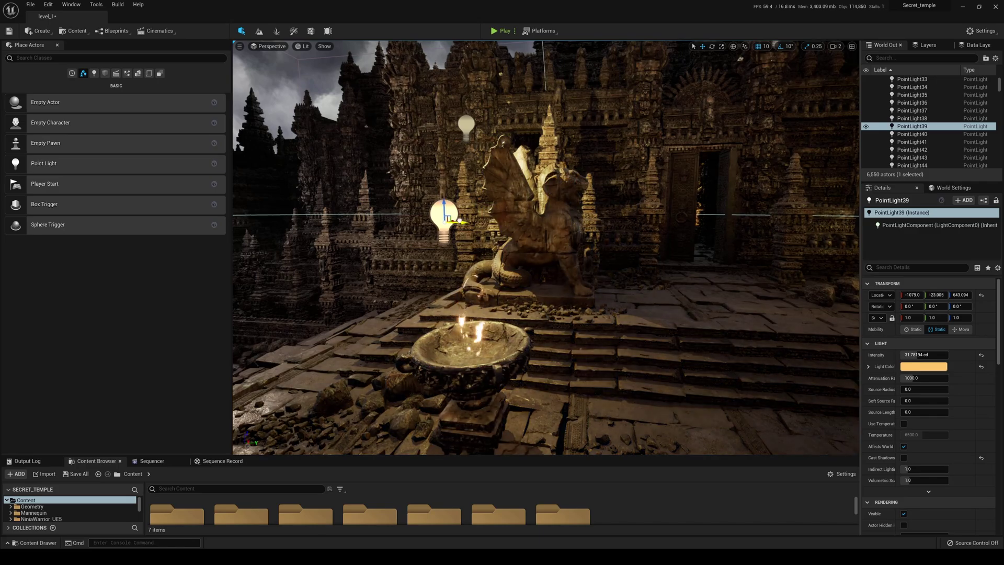
pyautogui.moveTo(459, 221); pyautogui.dragTo(489, 249)
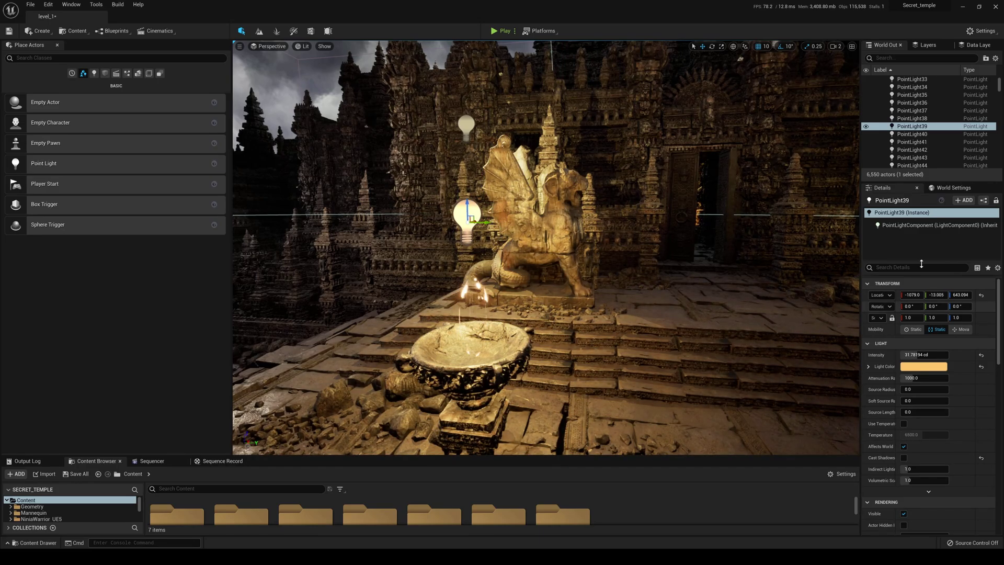
# Widen the details area and clear the flicker_light_2_Mat light function material from PointLight39.
pyautogui.moveTo(866, 244); pyautogui.dragTo(731, 243)
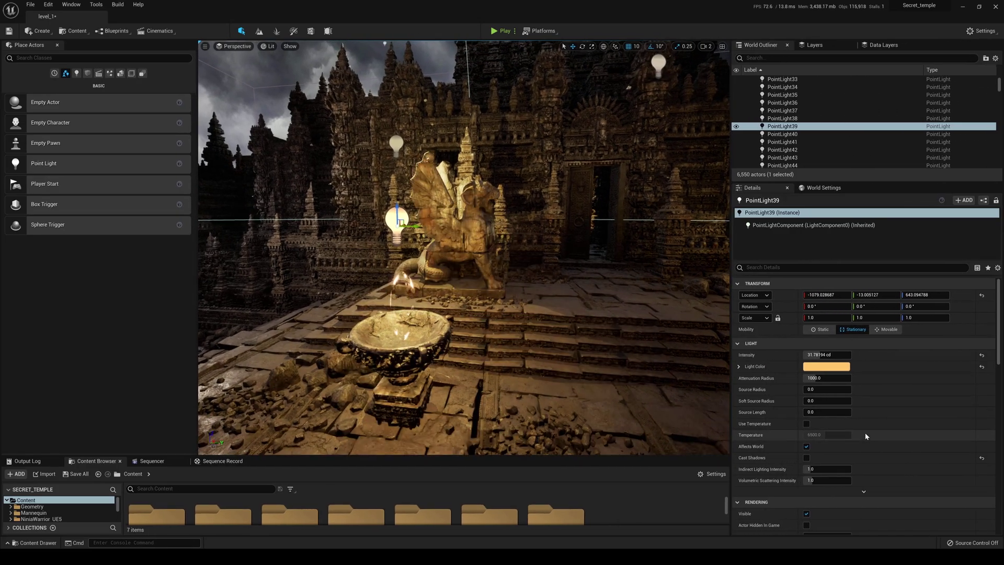
pyautogui.scroll(-5, 852, 432)
pyautogui.scroll(-3, 852, 432)
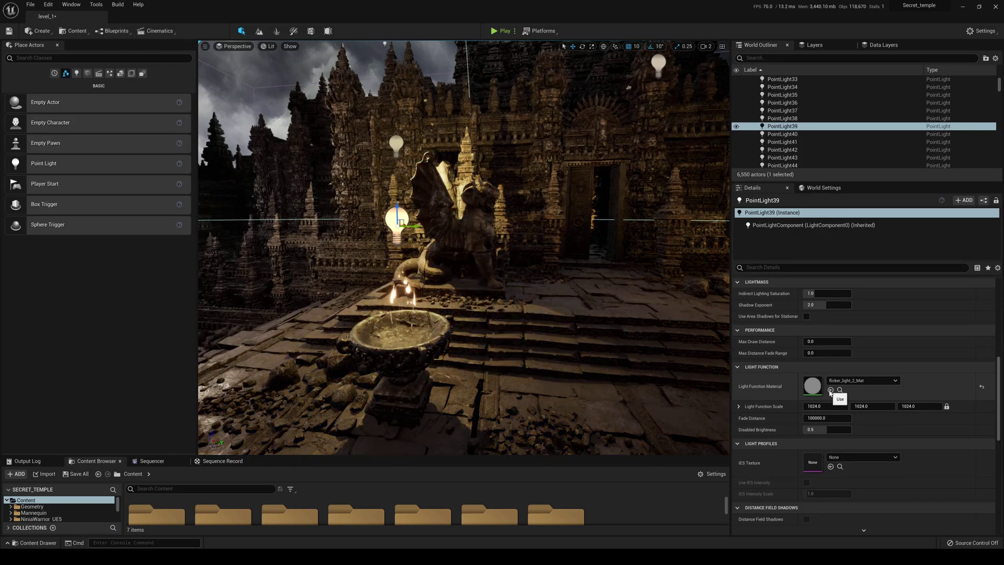
pyautogui.click(863, 380)
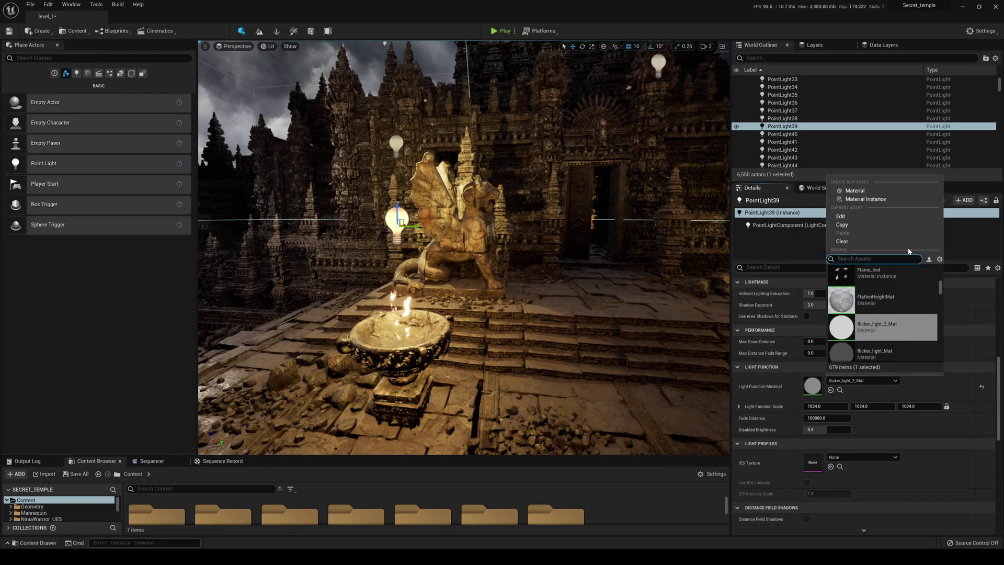
pyautogui.click(849, 248)
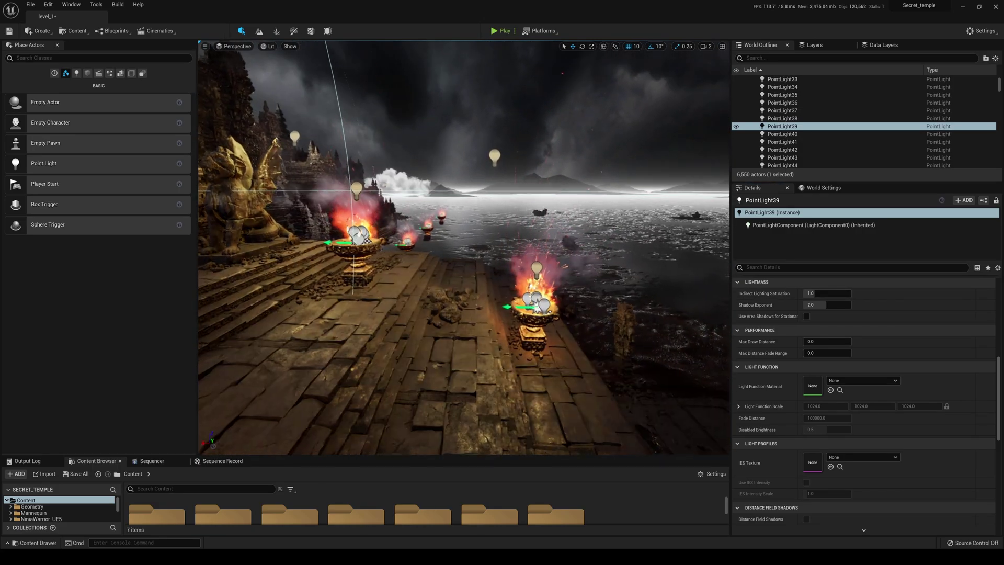
# Hide the fire emitter Fire_21 in the brazier on the steps beside the water.
pyautogui.press('w')
pyautogui.moveTo(464, 248); pyautogui.dragTo(432, 247, button='right')
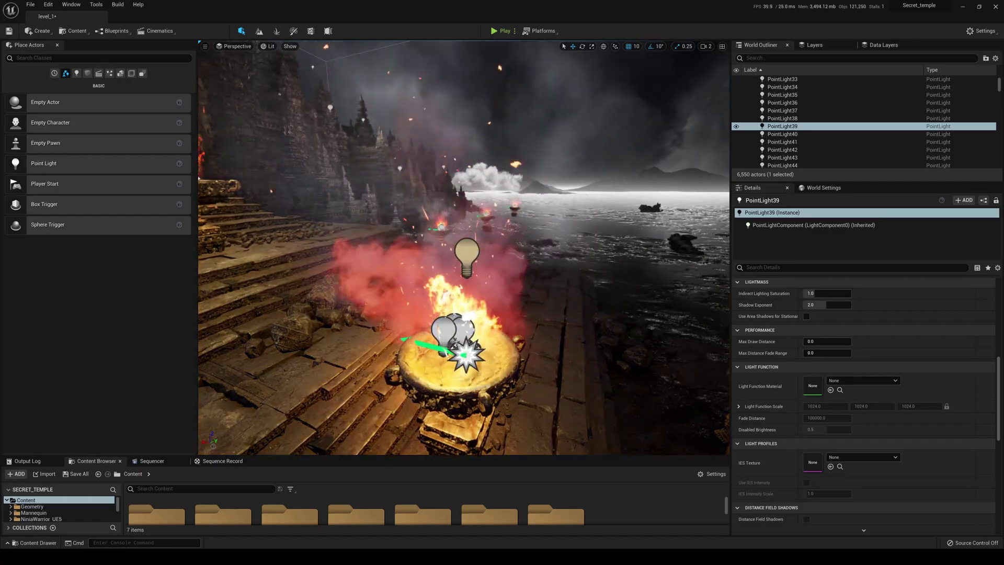
pyautogui.click(461, 350)
pyautogui.click(736, 127)
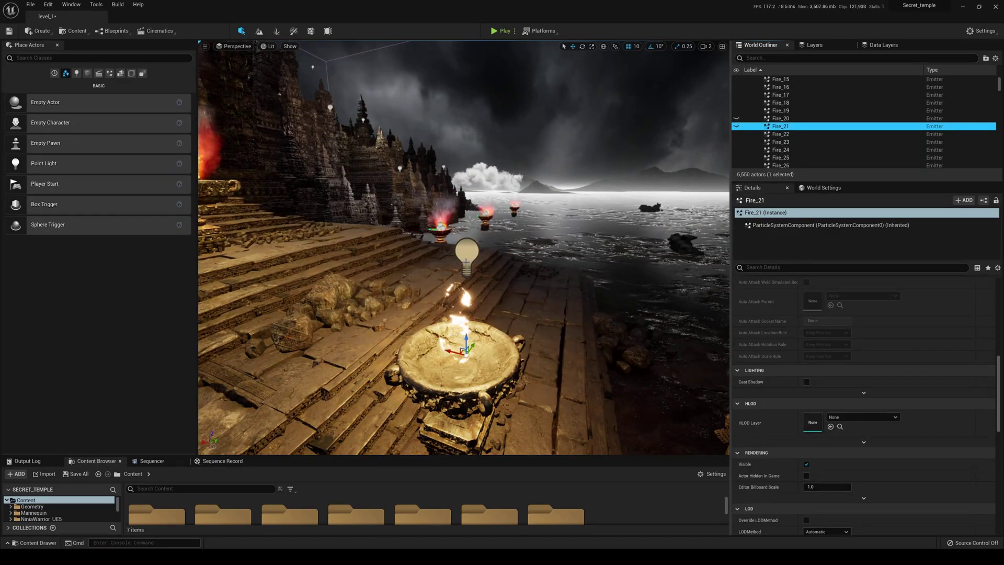
# Clear the light function material flicker_light_Mat from PointLight41 above the waterside brazier.
pyautogui.click(467, 254)
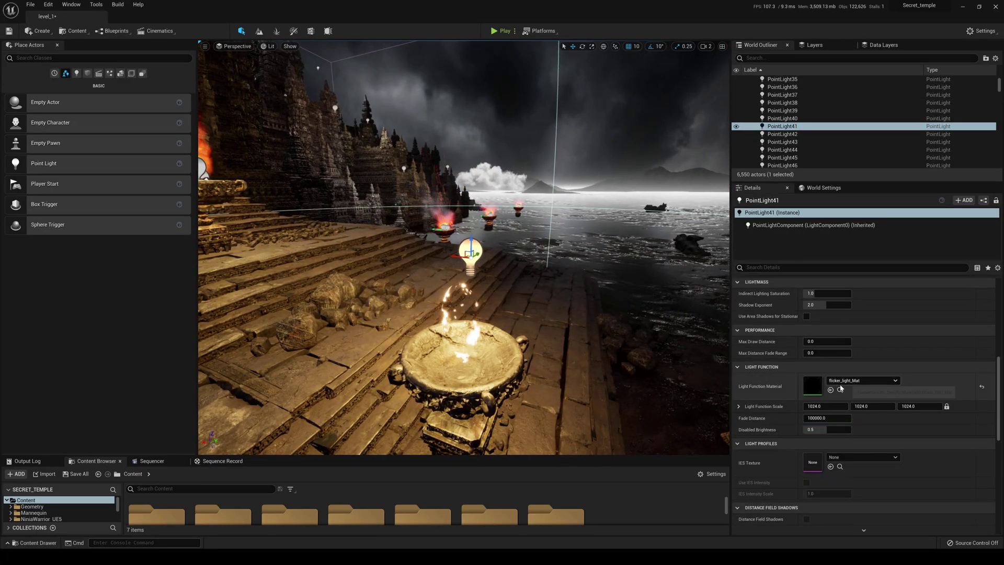
pyautogui.click(843, 380)
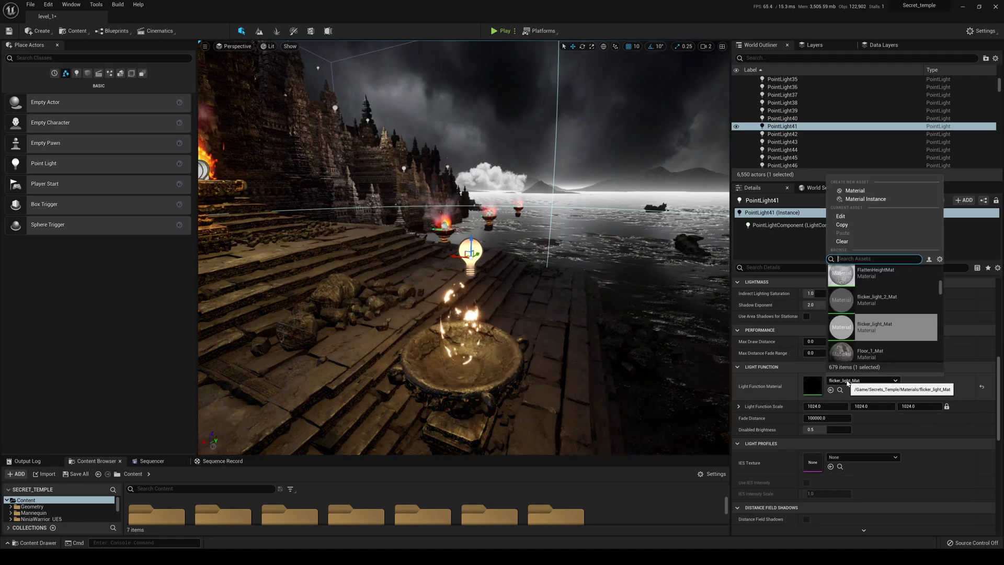
pyautogui.click(849, 241)
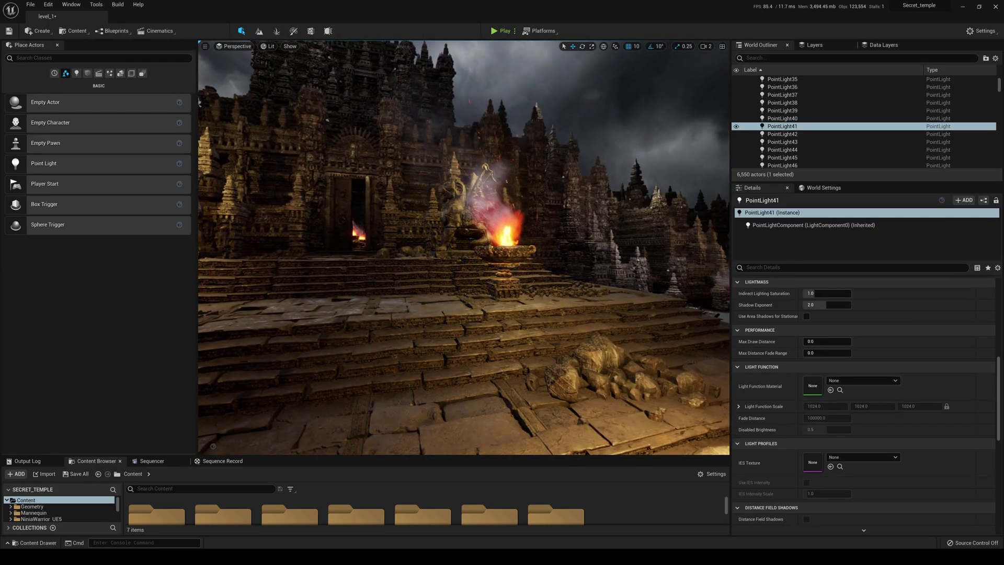
# Hide the fire emitter Fire_23 in the brazier before the winged statue right of the temple entrance.
pyautogui.press('w')
pyautogui.moveTo(525, 280); pyautogui.dragTo(525, 313, button='right')
pyautogui.press('g')
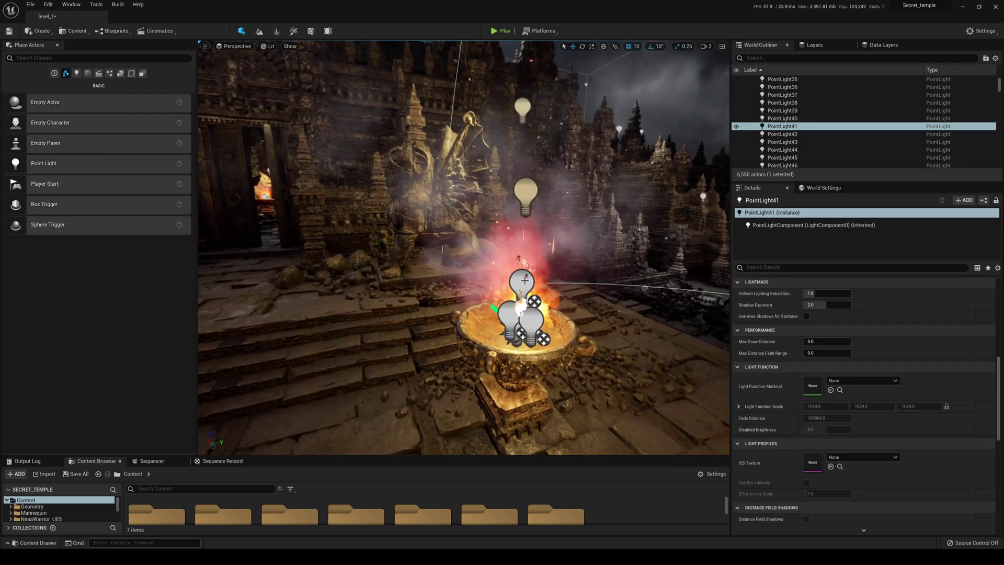
pyautogui.click(530, 297)
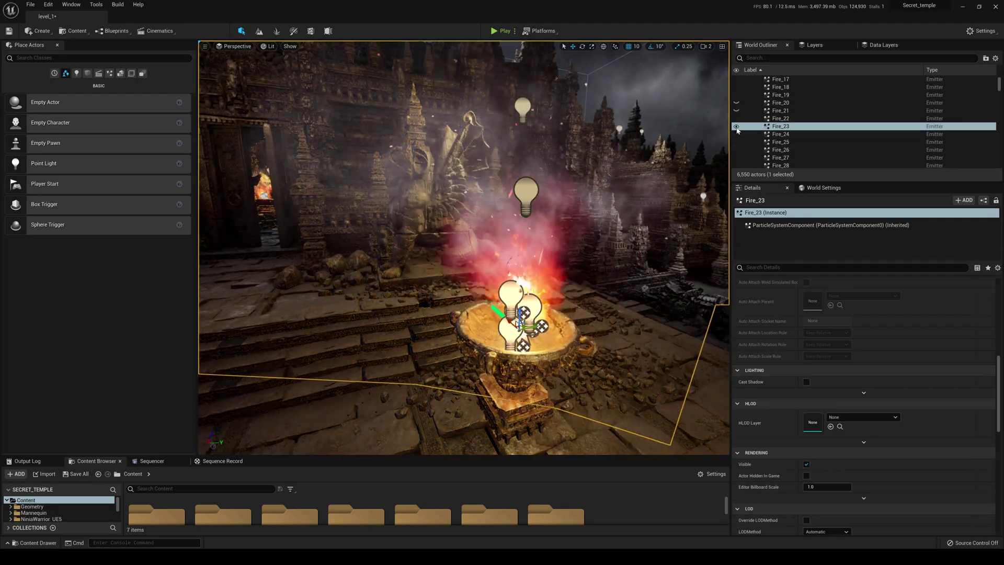
pyautogui.click(737, 126)
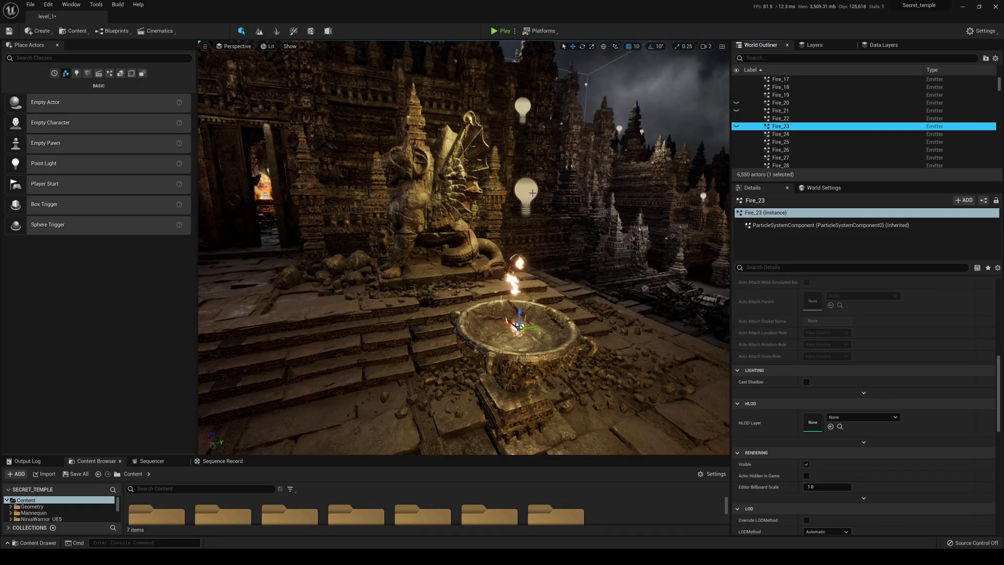
# Locate PointLight38's light function material flicker_light_Mat among the project assets, enlarge the asset view, and clear the material from the light.
pyautogui.click(533, 193)
pyautogui.click(840, 389)
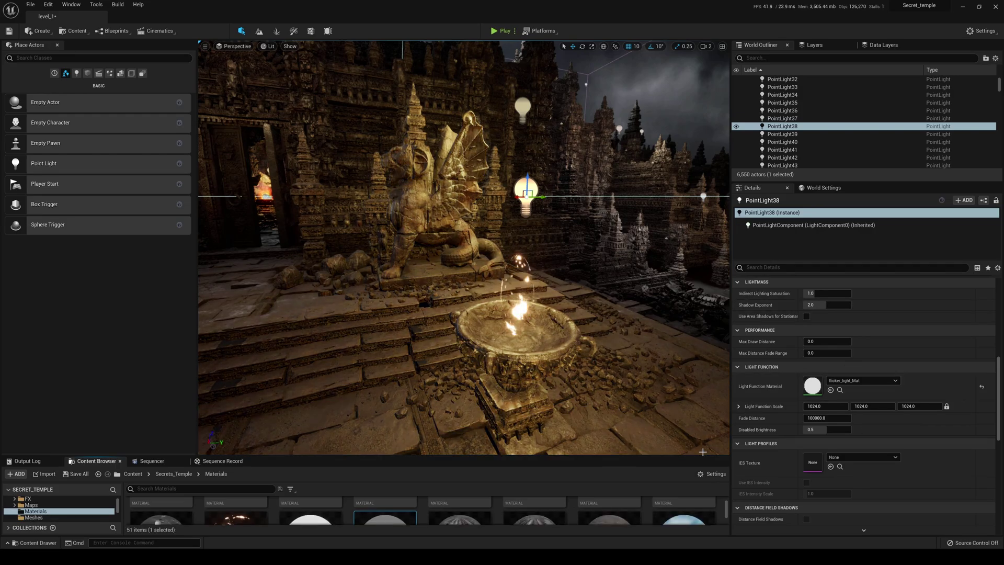
pyautogui.moveTo(539, 456); pyautogui.dragTo(540, 378)
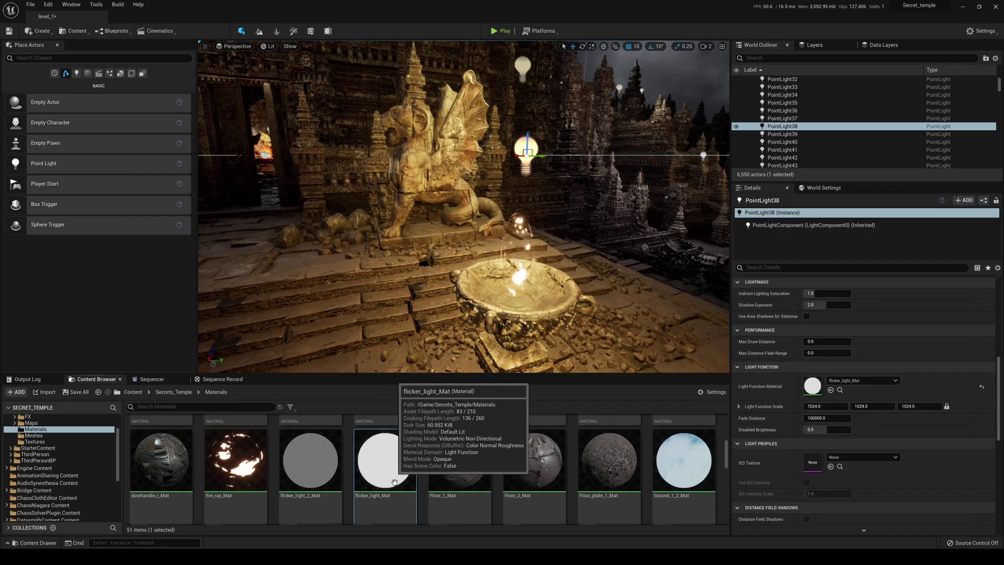
pyautogui.click(868, 381)
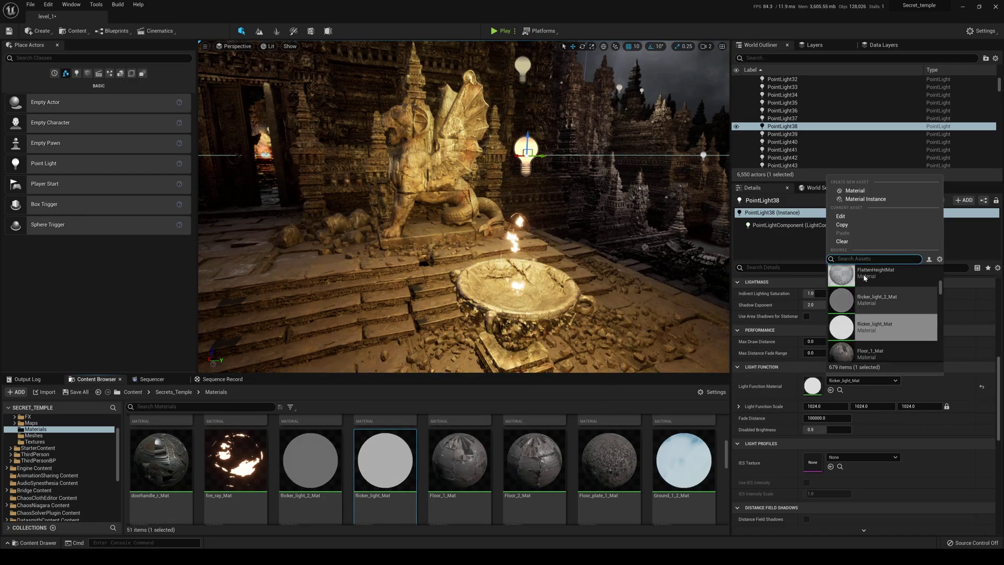
pyautogui.click(842, 241)
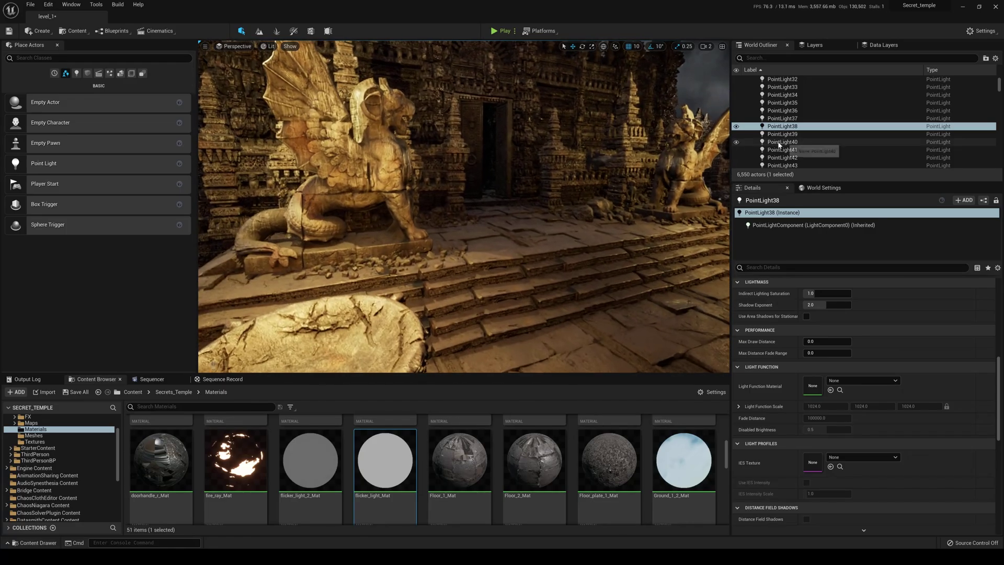
# Narrow the outliner and details area, and select the PostProcessVolume by filtering the level's actors for "post".
pyautogui.moveTo(730, 146); pyautogui.dragTo(882, 149)
pyautogui.moveTo(628, 202); pyautogui.dragTo(555, 204, button='right')
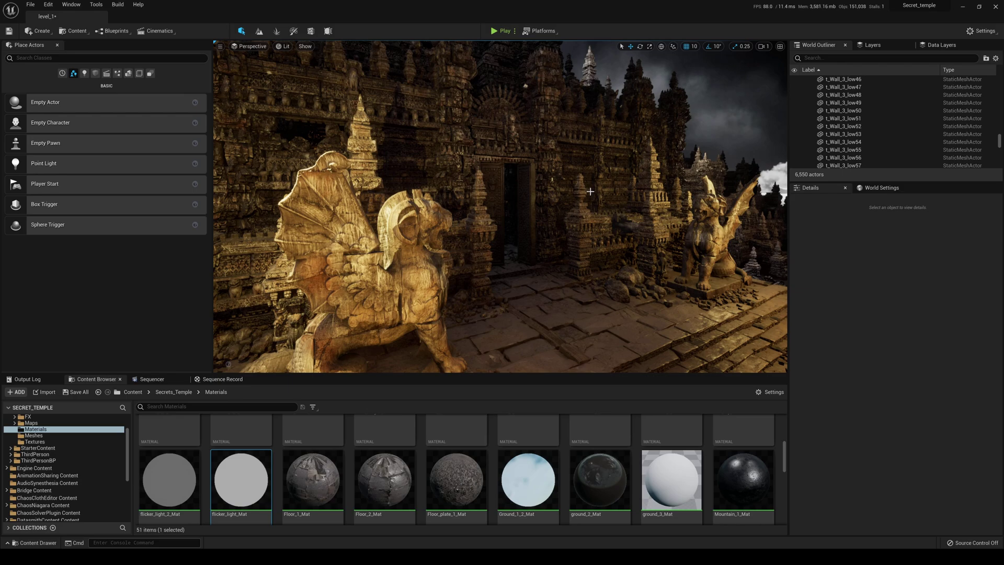
pyautogui.click(826, 58)
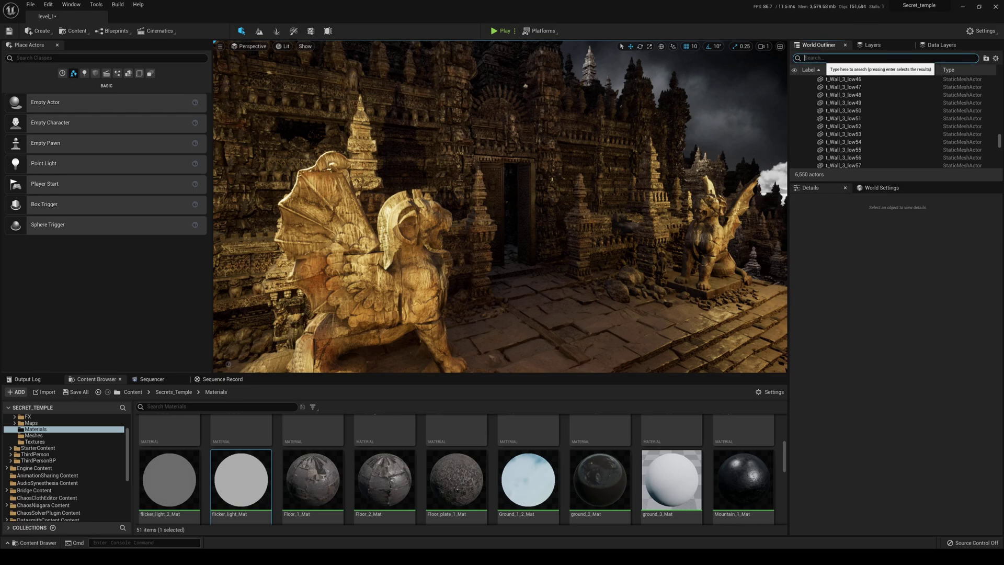
pyautogui.write('post')
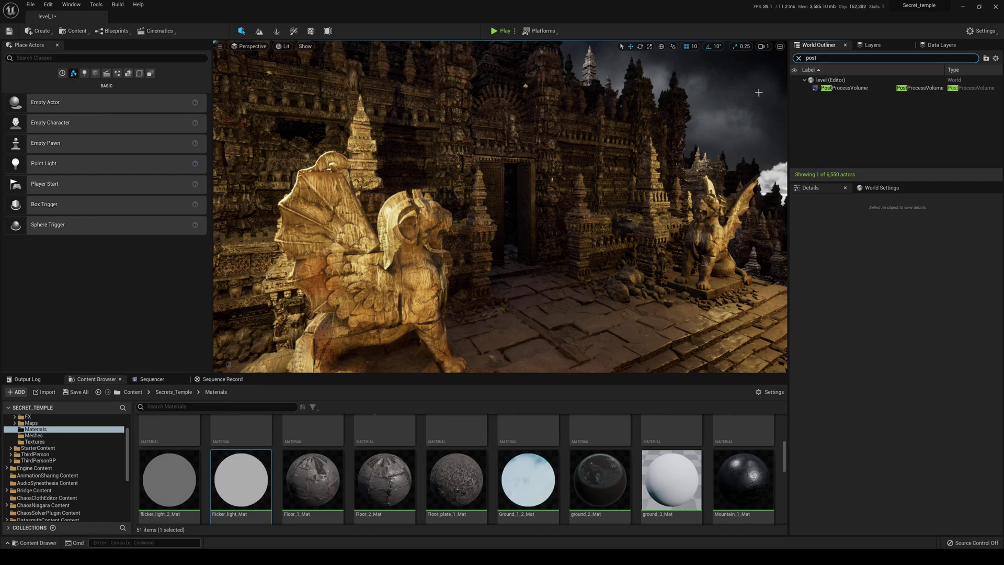
pyautogui.click(832, 89)
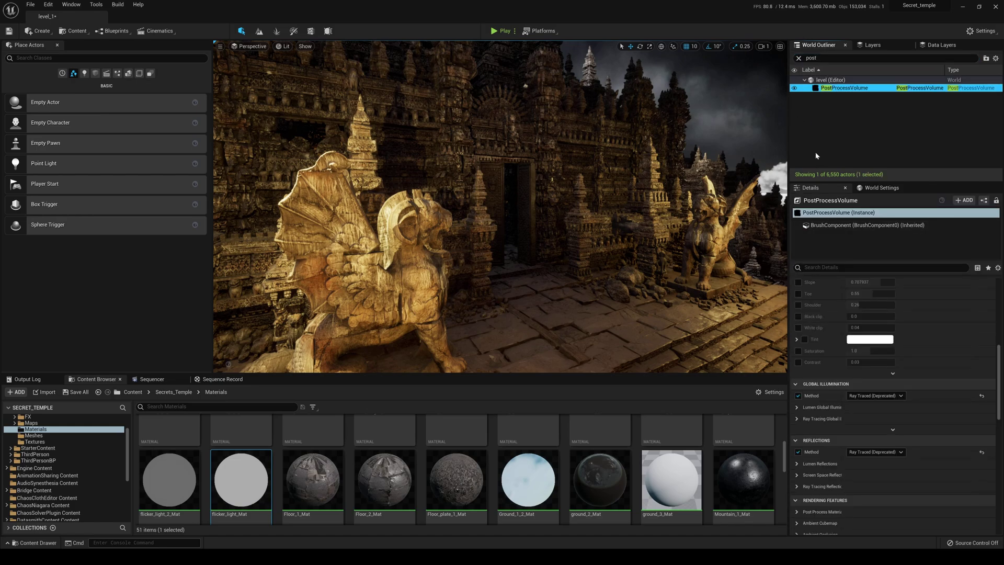
# Set the exposure compensation of the PostProcessVolume to 0.
pyautogui.scroll(10, 835, 353)
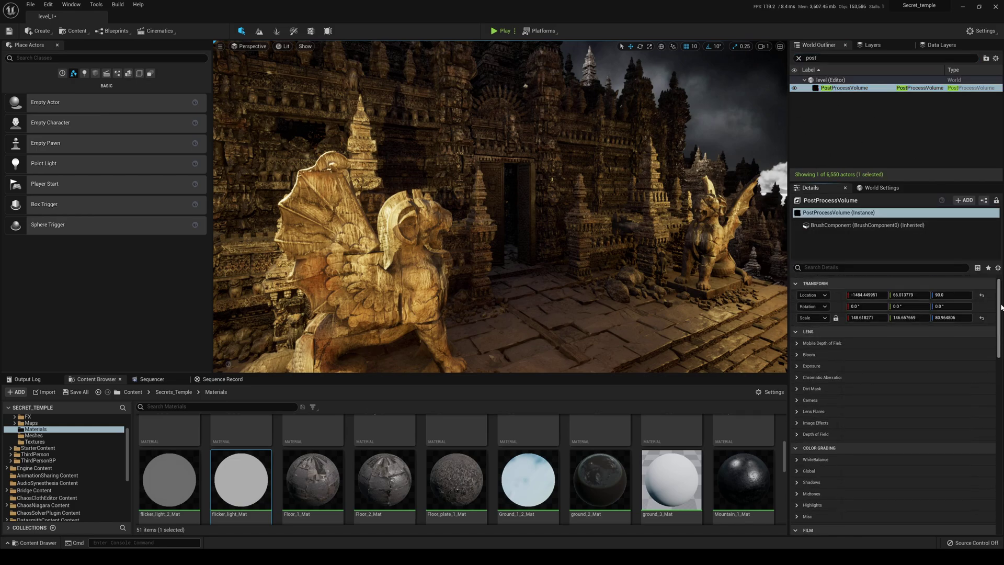
pyautogui.click(836, 366)
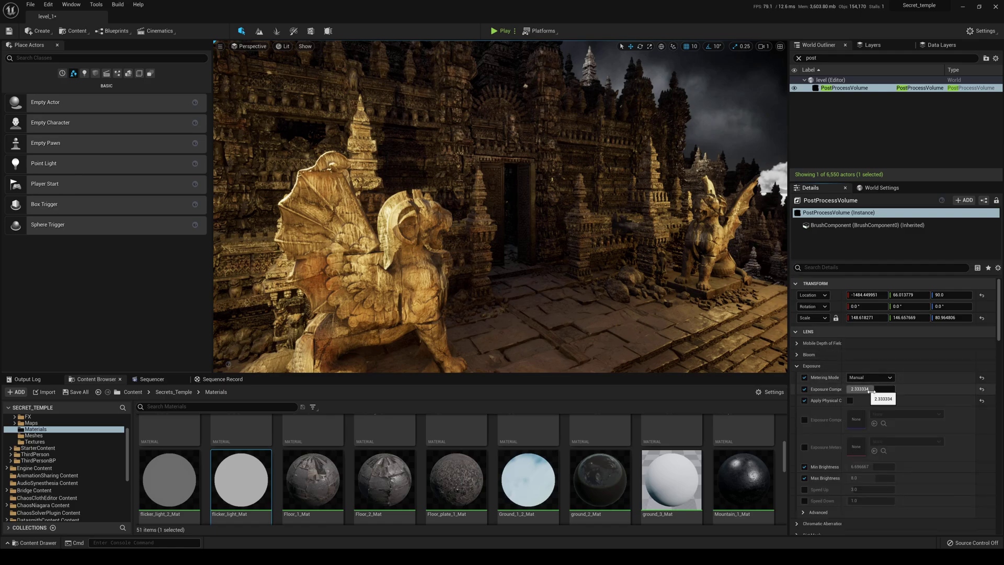
pyautogui.write('0')
pyautogui.press('Return')
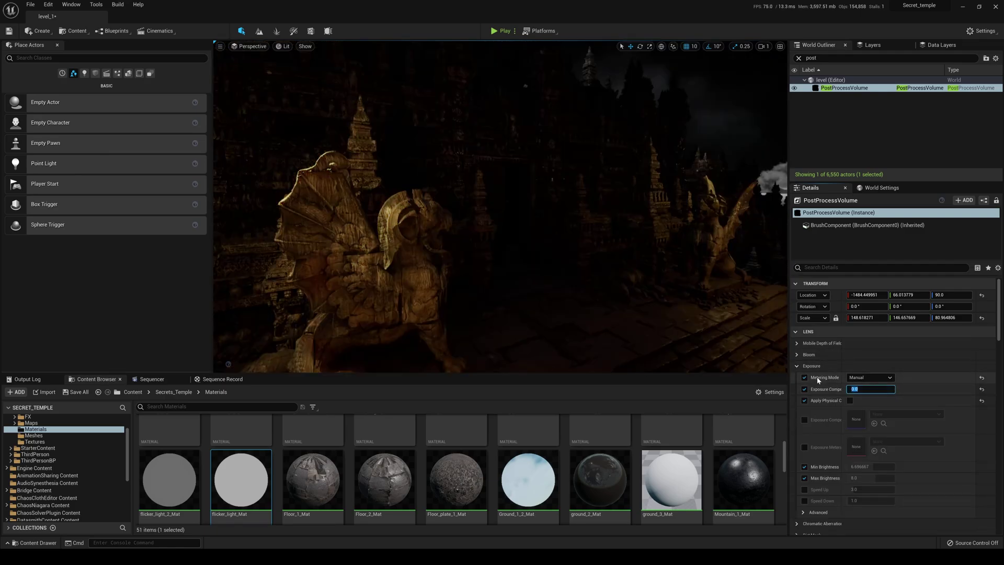
pyautogui.moveTo(699, 305)
pyautogui.mouseDown(button='right')
pyautogui.moveTo(732, 296)
pyautogui.moveTo(699, 305)
pyautogui.mouseUp(button='right')
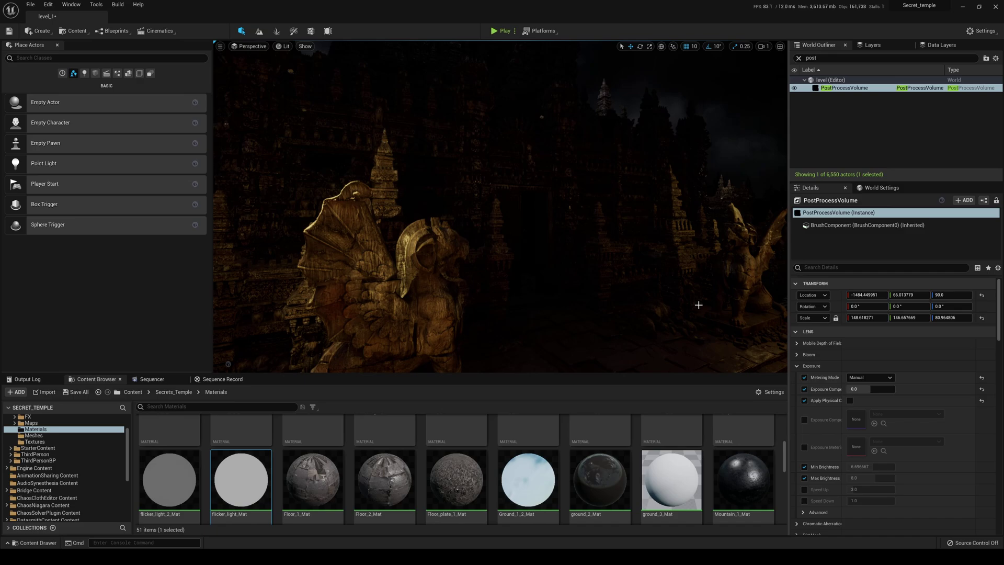
# Show the image results for "toy story 4 night" in the browser and open the New York Times still of Woody and Forky.
pyautogui.moveTo(644, 243)
pyautogui.mouseDown(button='right')
pyautogui.moveTo(676, 242)
pyautogui.moveTo(652, 241)
pyautogui.mouseUp(button='right')
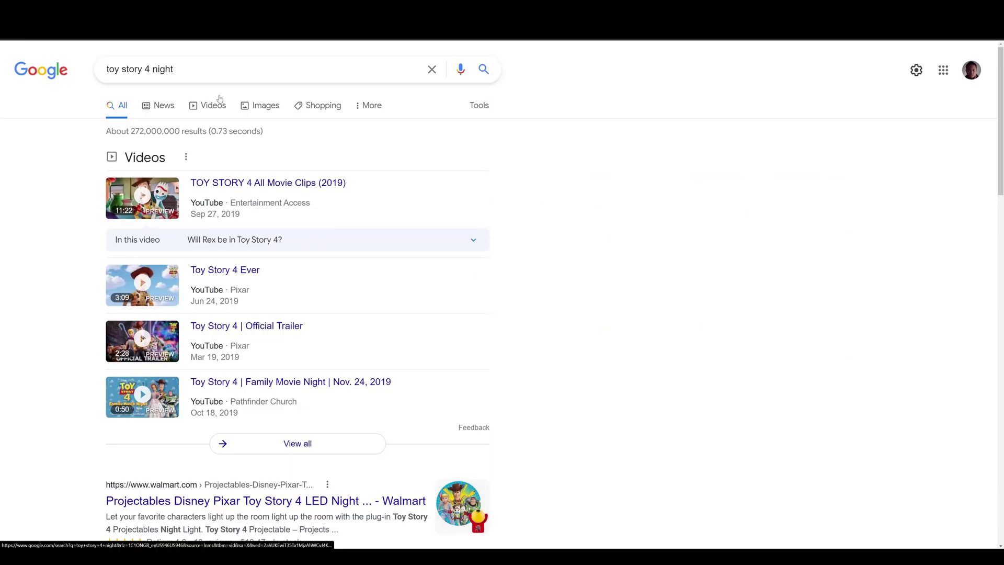
pyautogui.click(252, 105)
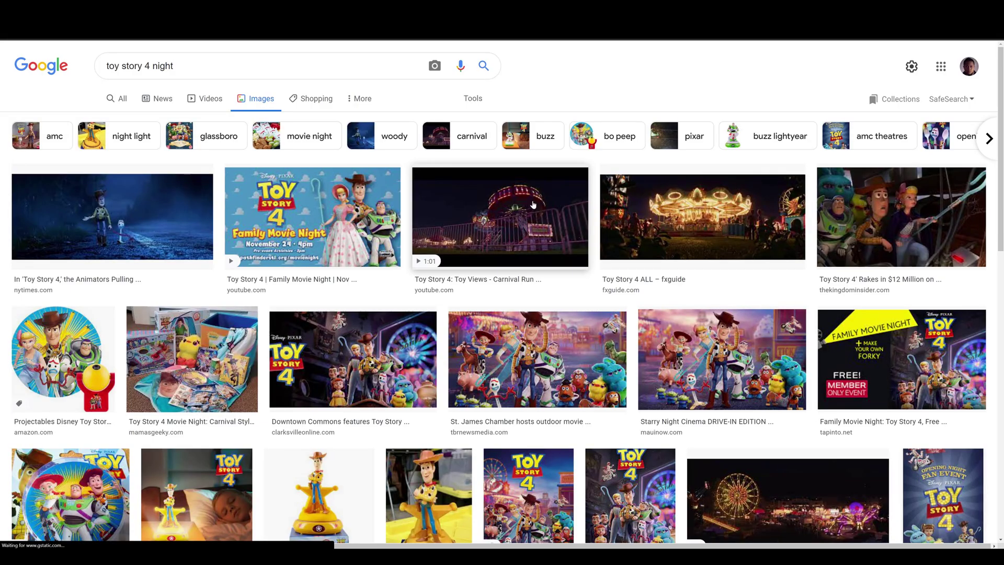
pyautogui.click(114, 216)
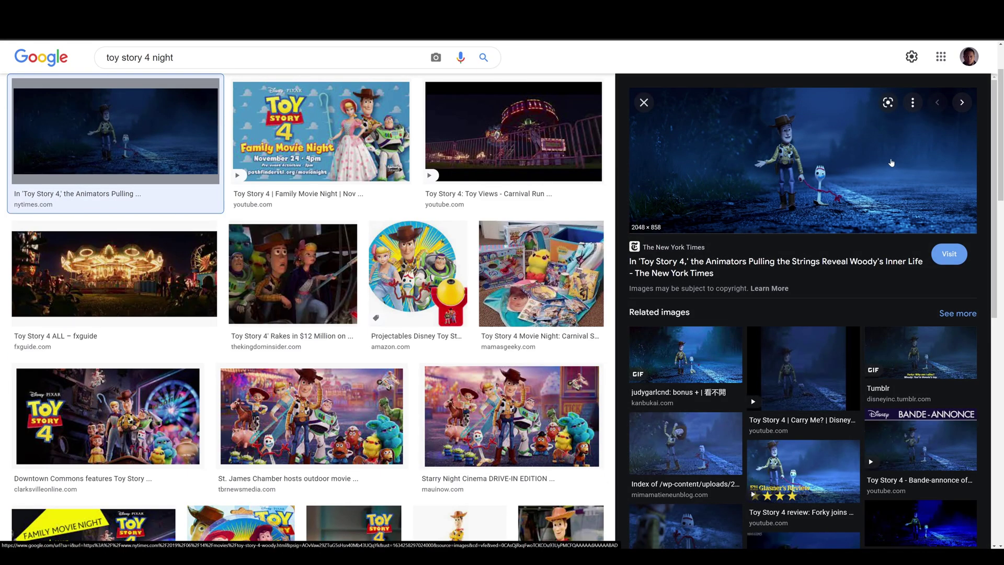
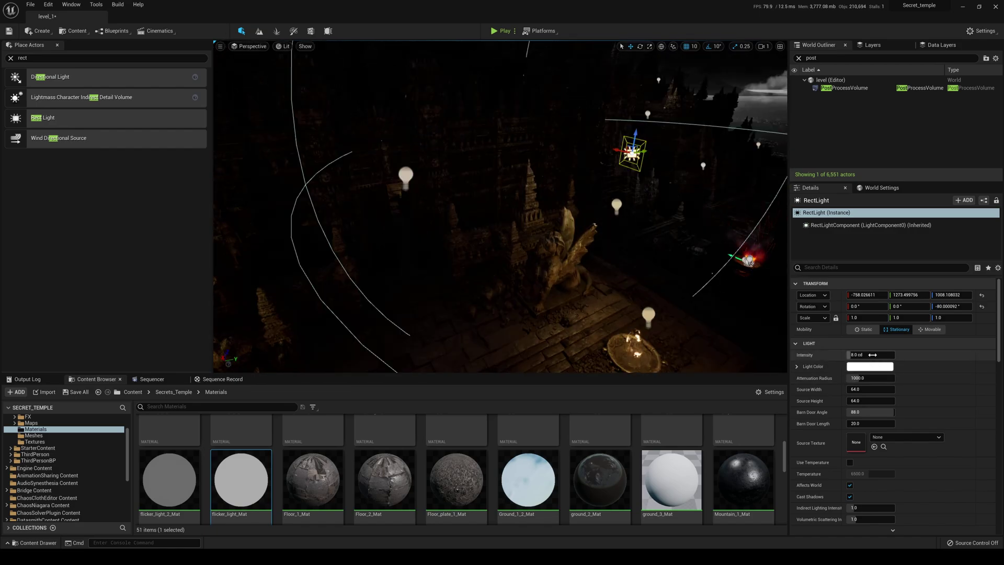
# Set the rect light's intensity to 24 cd and rotate it about its vertical axis to about -40°.
pyautogui.click(869, 354)
pyautogui.write('e')
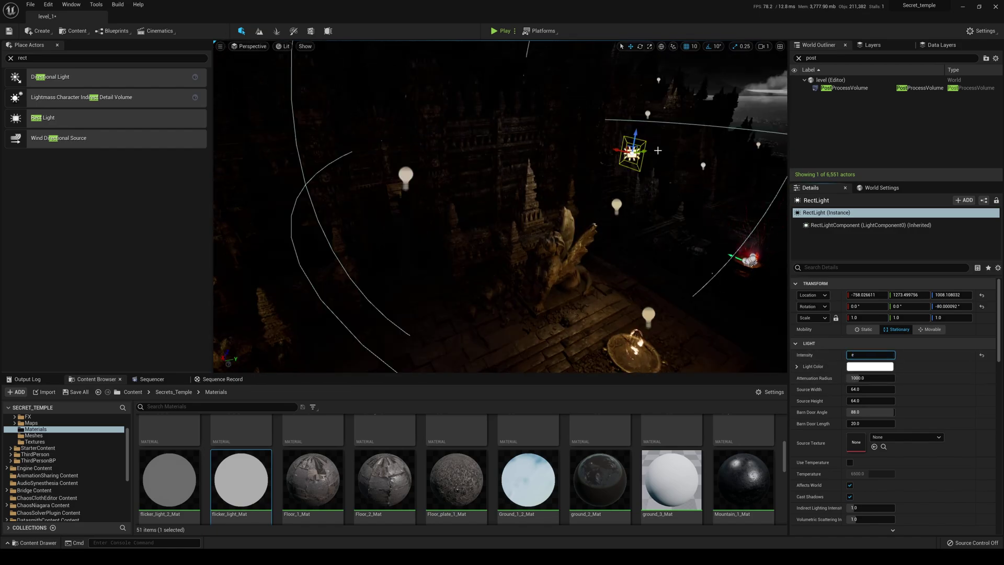
pyautogui.click(642, 154)
pyautogui.press('e')
pyautogui.moveTo(636, 164); pyautogui.dragTo(615, 163)
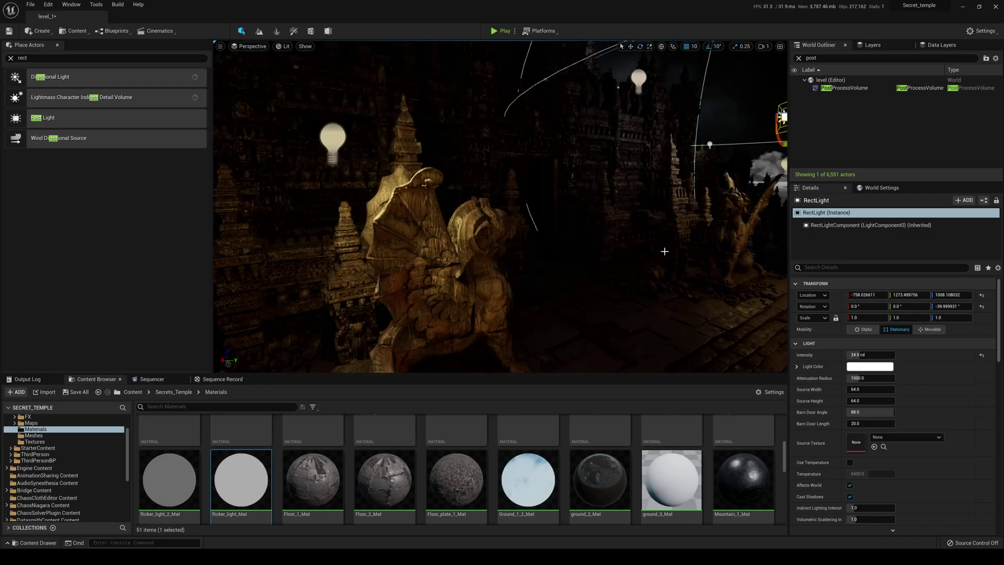
pyautogui.moveTo(663, 251); pyautogui.dragTo(692, 251, button='right')
pyautogui.press('g')
pyautogui.moveTo(636, 160); pyautogui.dragTo(569, 156, button='right')
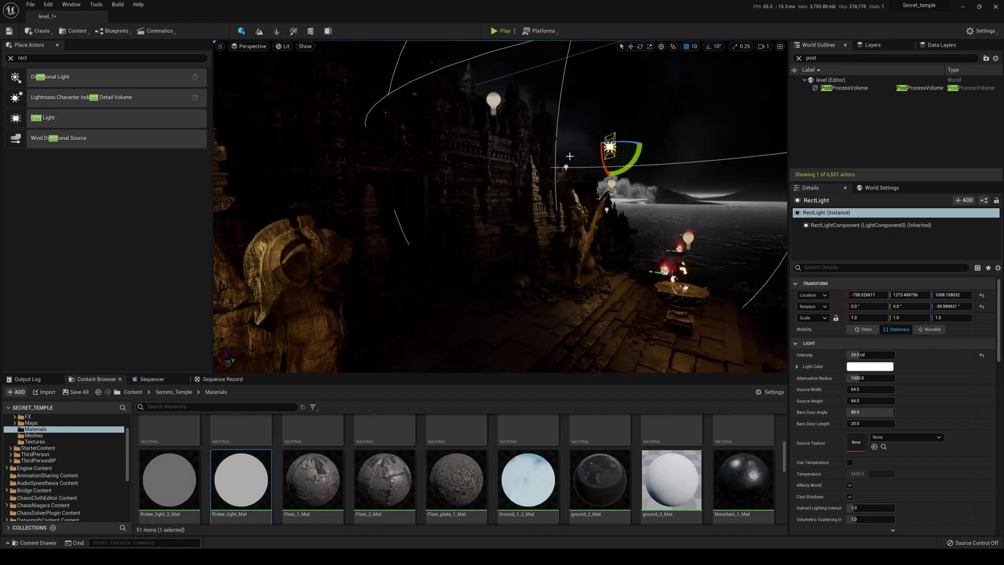
# Open the rect light's colour for editing and arrange a smaller browser window with the Toy Story 4 still beside the colour picker.
pyautogui.click(863, 368)
pyautogui.click(862, 424)
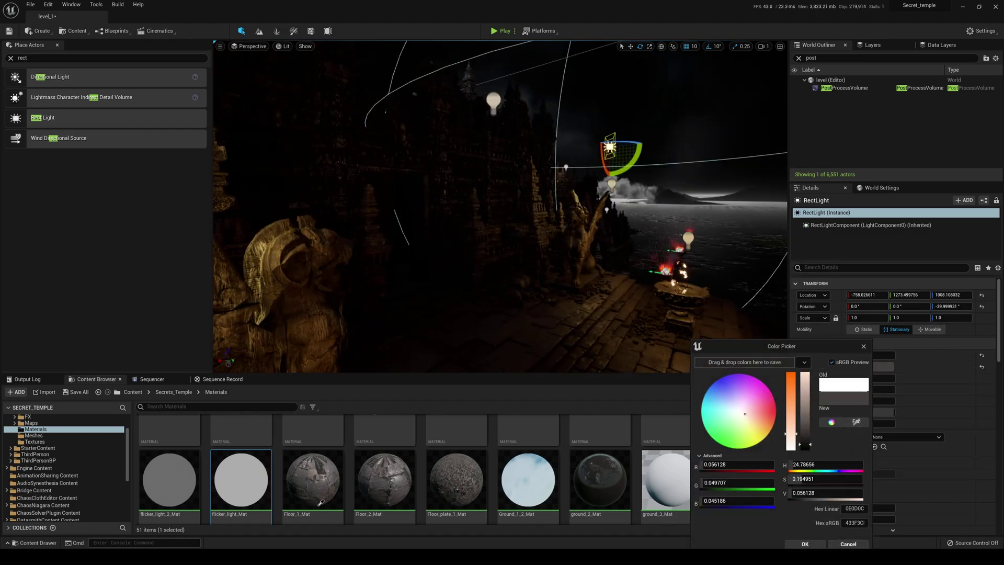
pyautogui.hotkey('alt', 'Tab')
pyautogui.hotkey('alt', 'Tab')
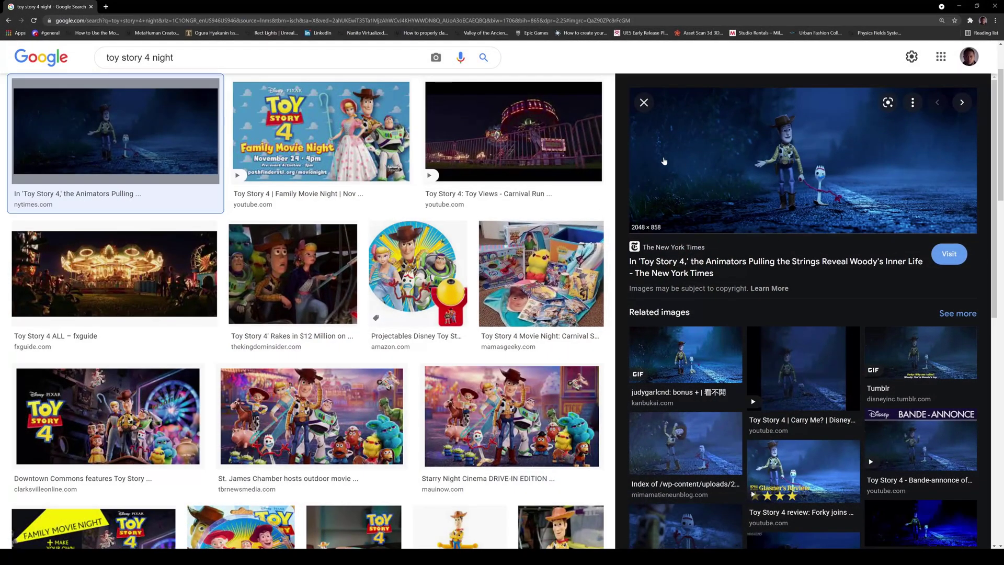
pyautogui.click(974, 6)
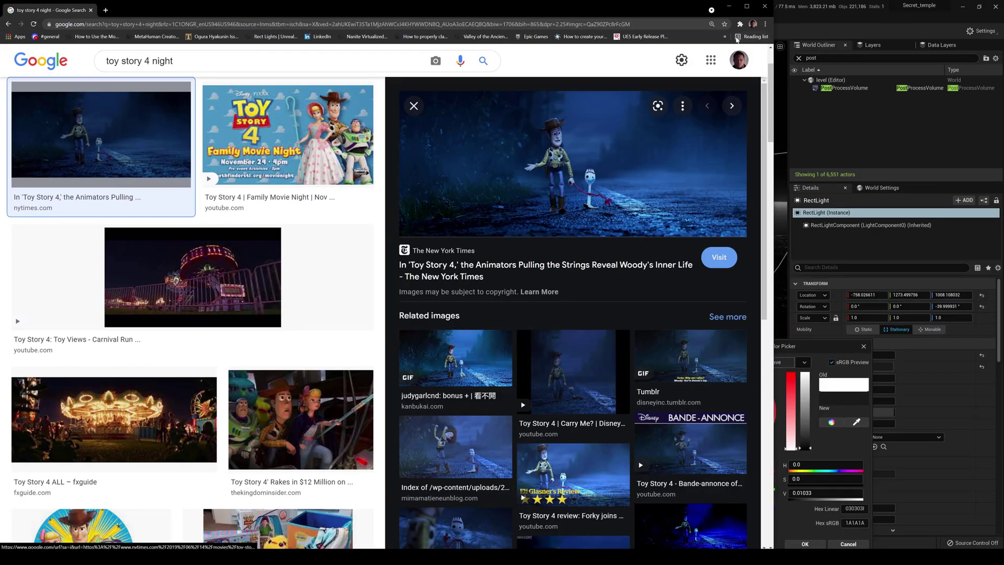
pyautogui.moveTo(647, 18); pyautogui.dragTo(556, 20)
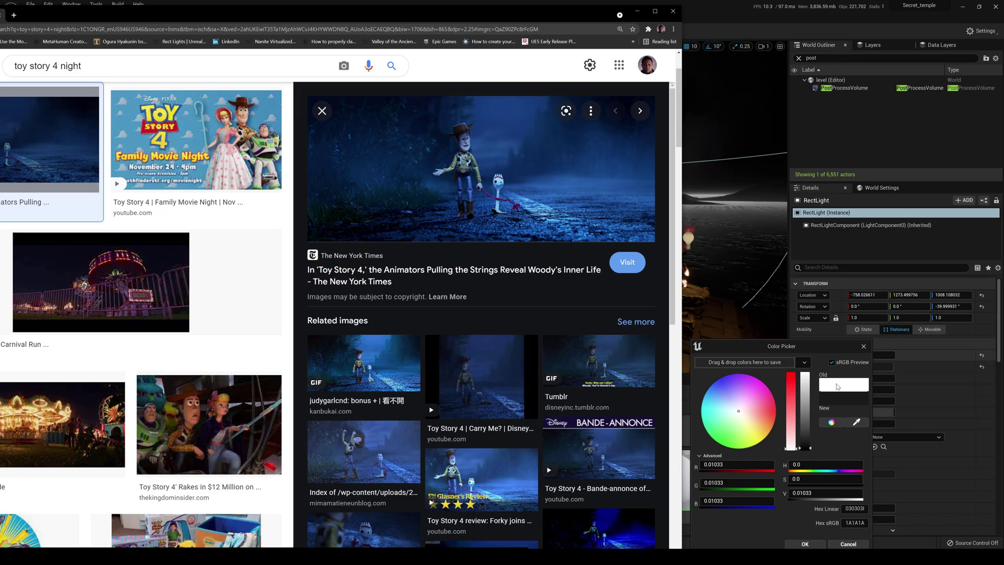
pyautogui.click(859, 425)
pyautogui.press('Escape')
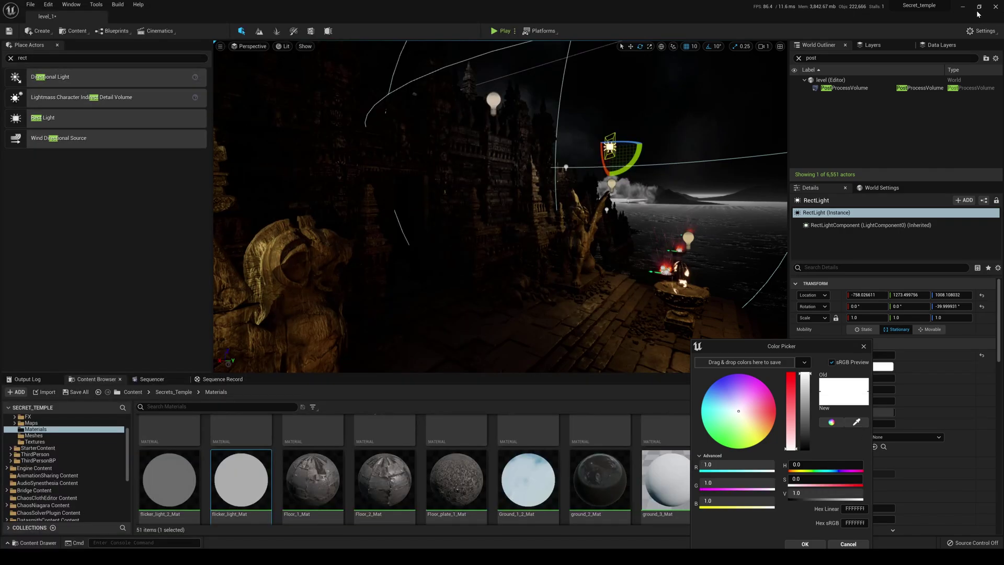
# Sample the night blue (hex sRGB 2A64B3) from the Toy Story 4 still and apply it as the rect light's colour.
pyautogui.click(979, 7)
pyautogui.click(856, 422)
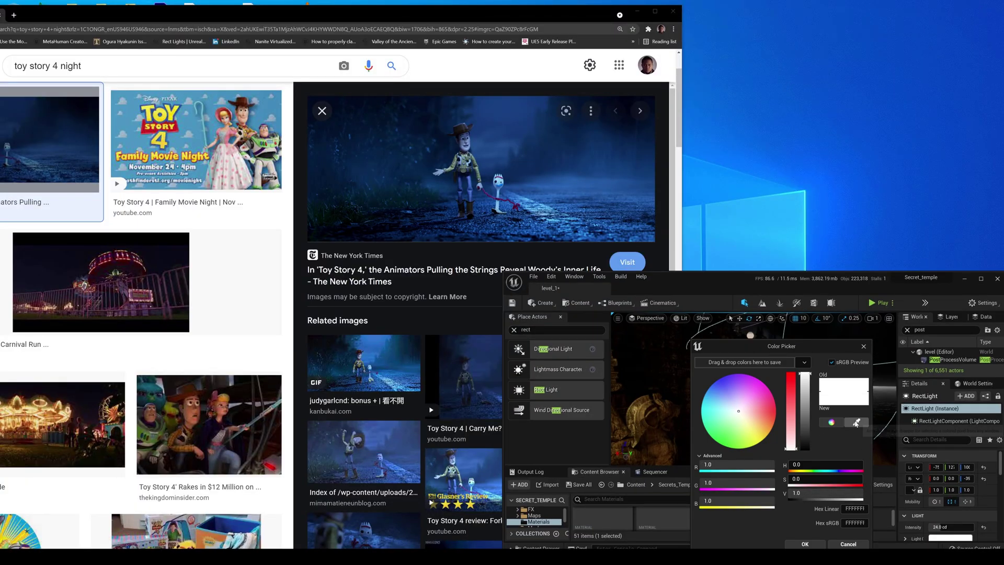
pyautogui.click(547, 188)
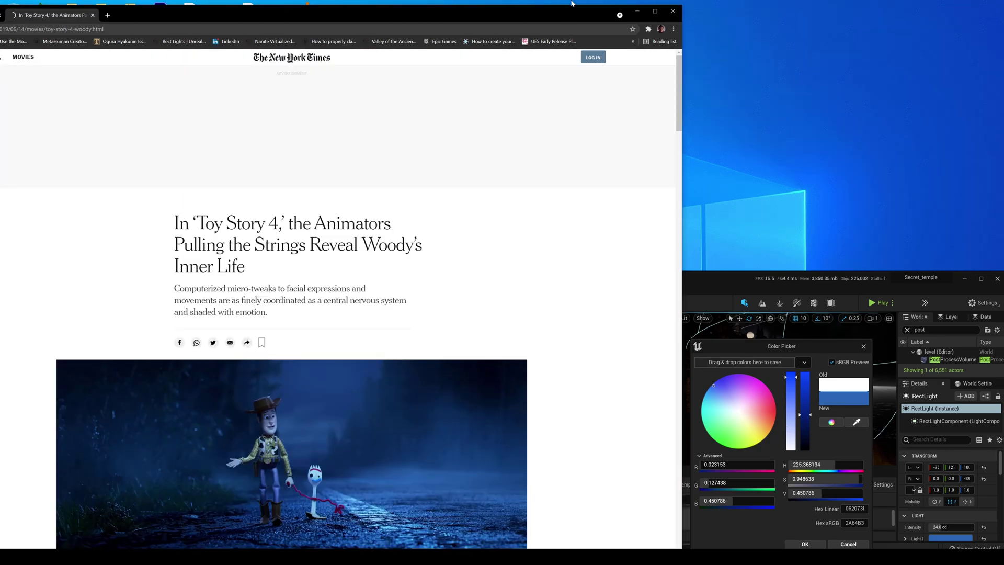
pyautogui.doubleClick(924, 287)
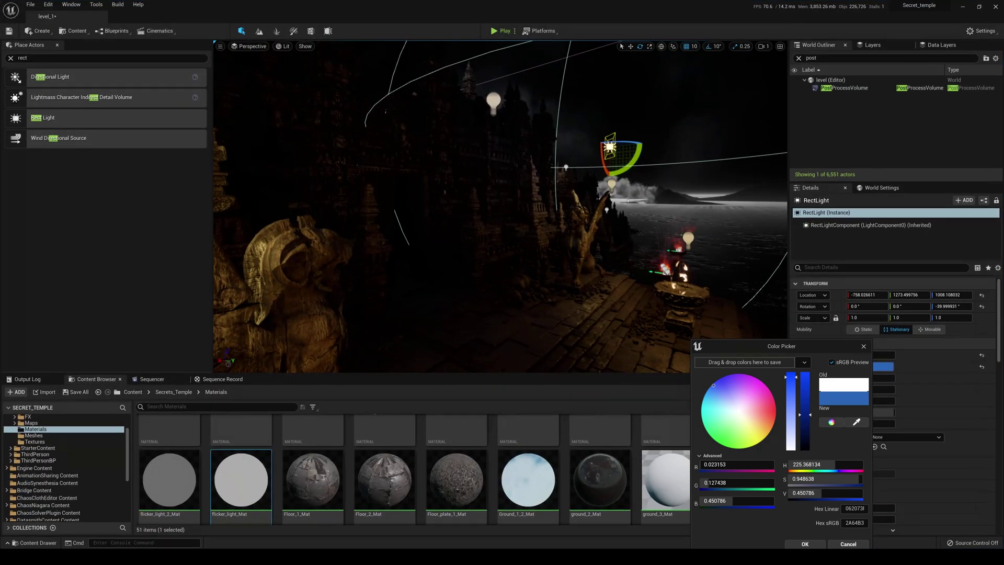
pyautogui.click(810, 543)
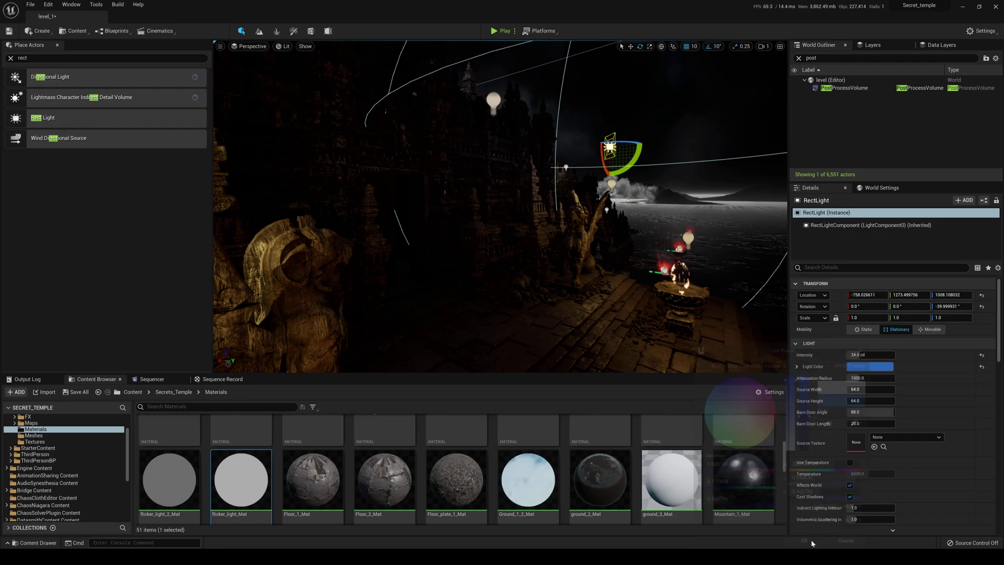
# Move the rect light beside the temple facade to about X -488, Y 1313.
pyautogui.moveTo(673, 266); pyautogui.dragTo(673, 243, button='right')
pyautogui.press('w')
pyautogui.moveTo(638, 202); pyautogui.dragTo(606, 206)
pyautogui.moveTo(608, 244); pyautogui.dragTo(649, 246, button='right')
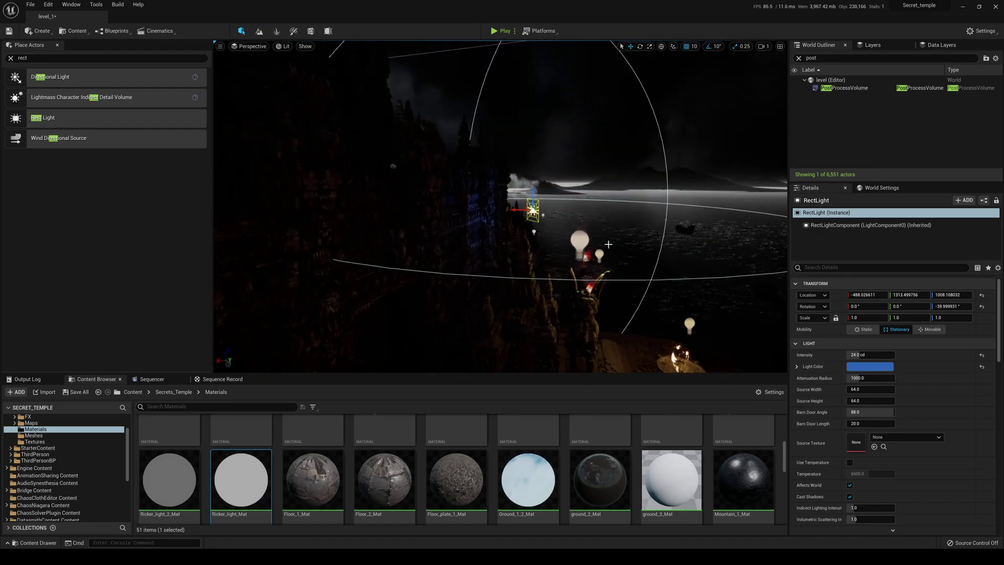
pyautogui.moveTo(550, 218); pyautogui.dragTo(570, 222, button='right')
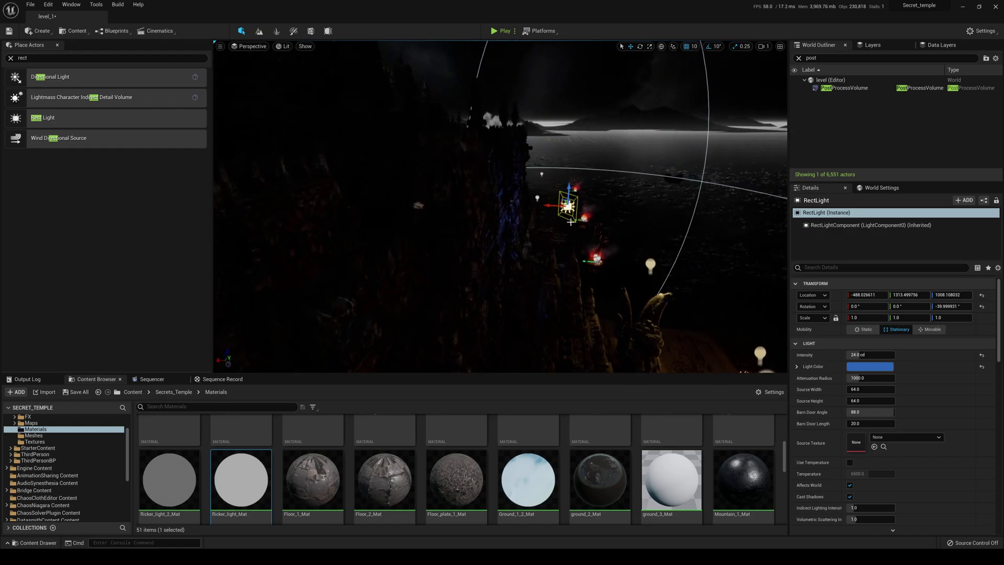
# Try an intensity of 240 cd on the rect light, and settle on 180 cd.
pyautogui.click(866, 354)
pyautogui.write('2')
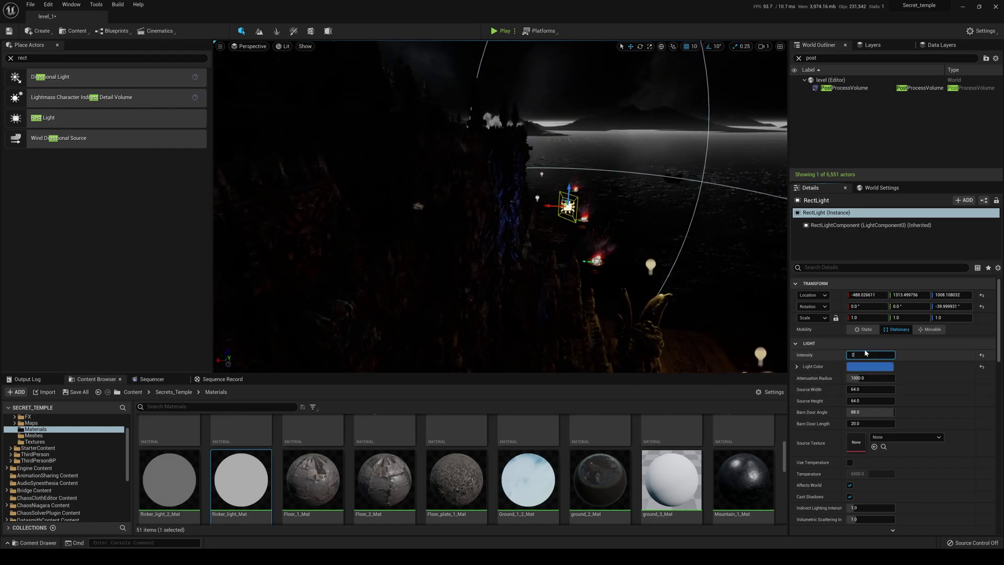
pyautogui.write('40')
pyautogui.press('Return')
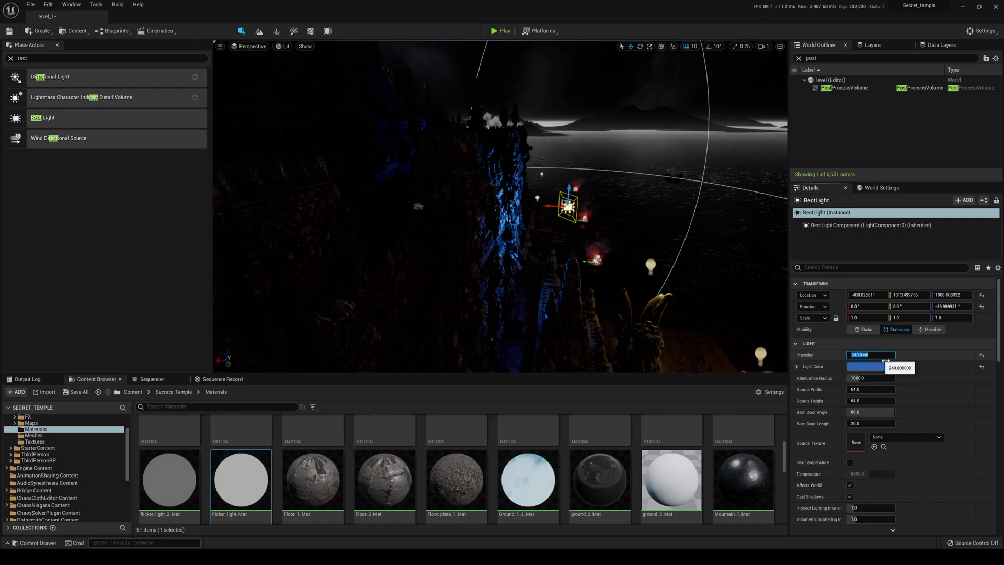
pyautogui.write('180')
pyautogui.press('Return')
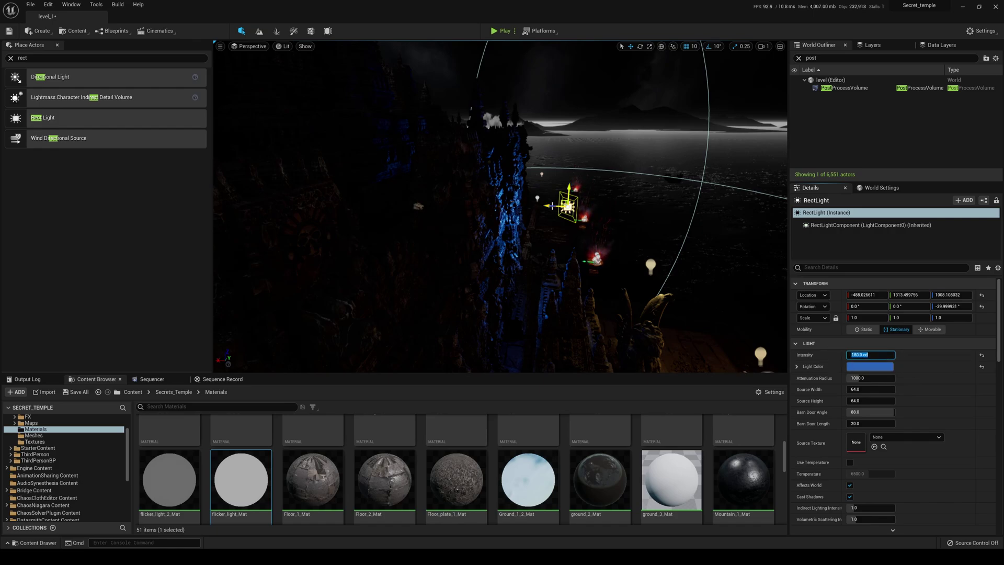
# Move the rect light in front of the temple facade to about X -726, Y 1030.
pyautogui.moveTo(560, 207); pyautogui.dragTo(647, 235)
pyautogui.press('w')
pyautogui.moveTo(646, 235); pyautogui.dragTo(455, 222, button='right')
pyautogui.press('s')
pyautogui.moveTo(759, 156); pyautogui.dragTo(772, 154, button='right')
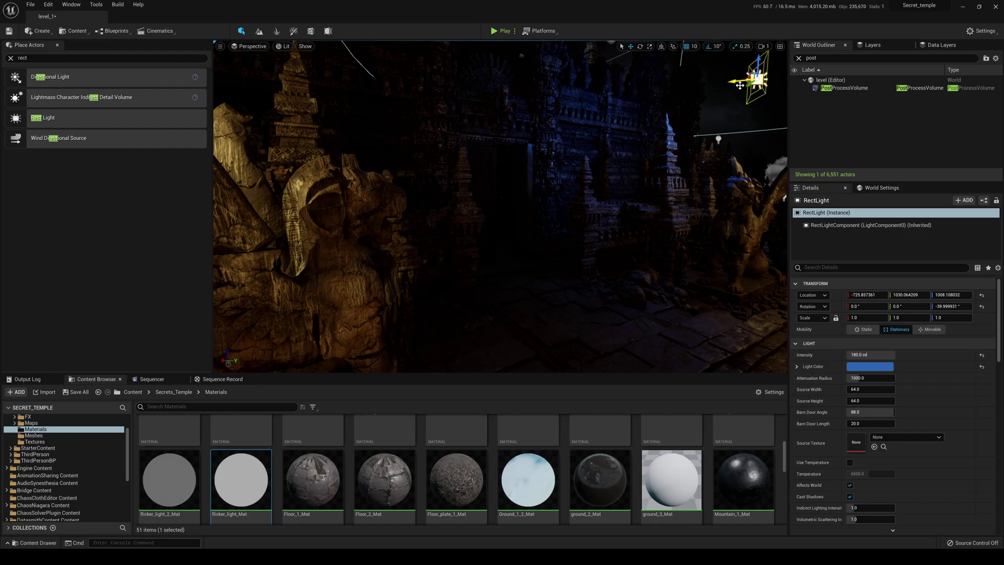
# Shift the rect light to about X -795, Y 1088 and lower it to about Z 968.
pyautogui.moveTo(739, 85); pyautogui.dragTo(785, 76)
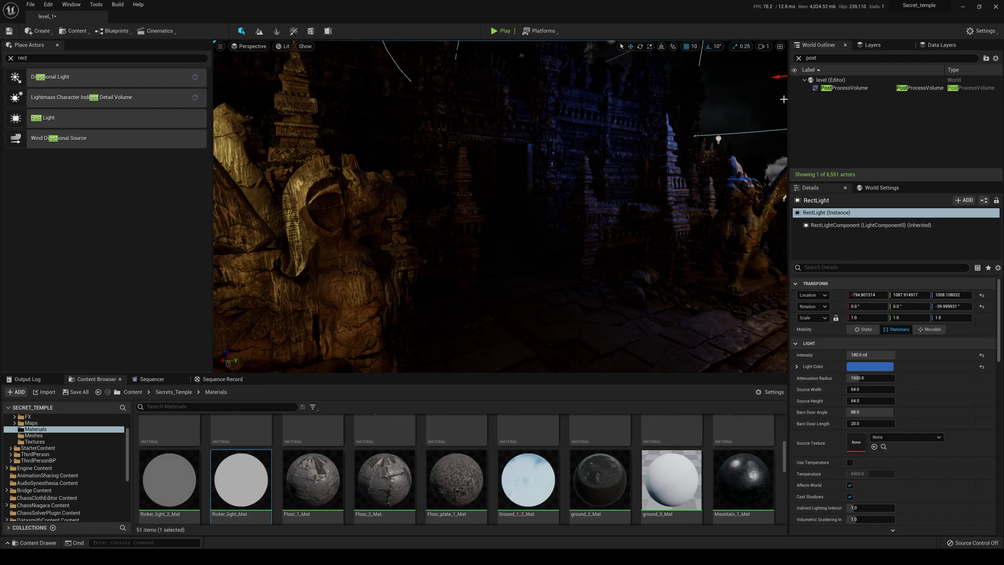
pyautogui.moveTo(744, 178); pyautogui.dragTo(764, 168, button='right')
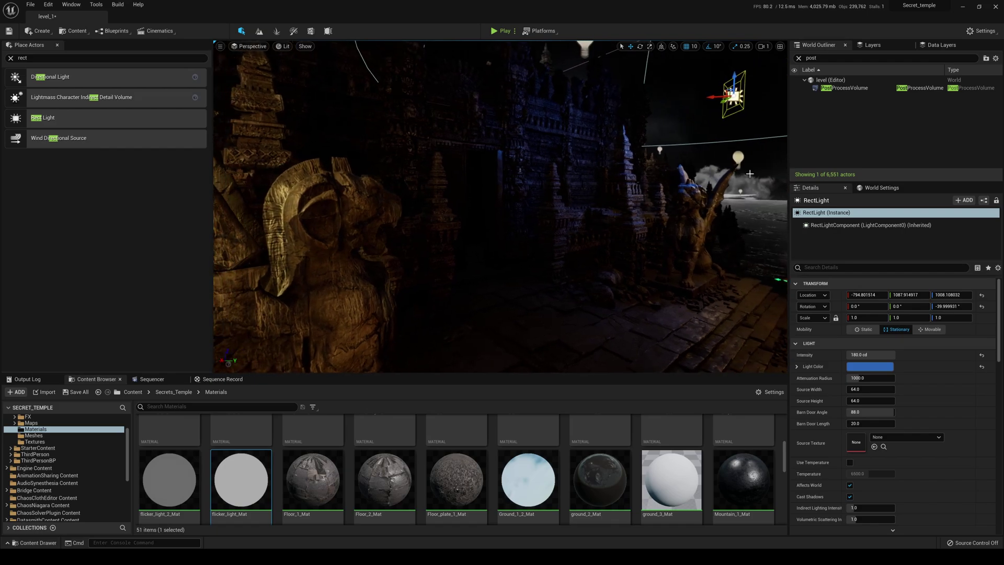
pyautogui.moveTo(741, 82)
pyautogui.mouseDown()
pyautogui.moveTo(741, 135)
pyautogui.moveTo(743, 92)
pyautogui.mouseUp()
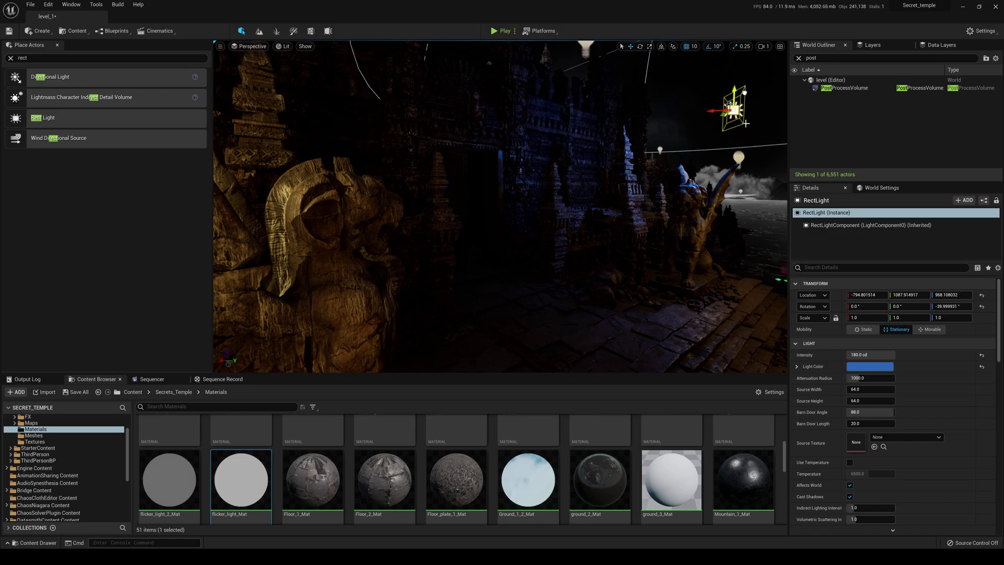
pyautogui.press('w')
pyautogui.moveTo(709, 220); pyautogui.dragTo(705, 225, button='right')
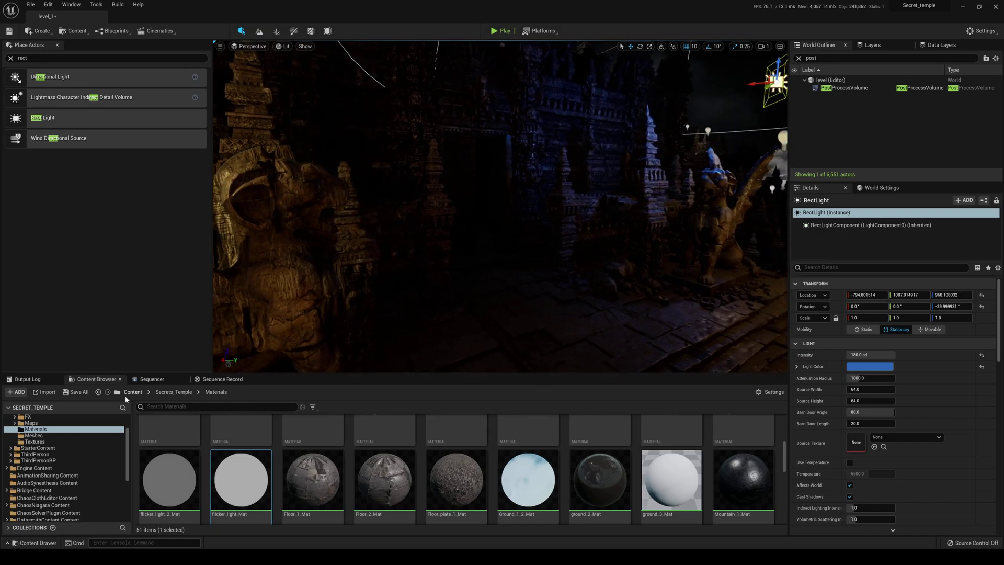
# Open the character Mesh folder of NinjaWarrior_UE5 in the project content.
pyautogui.click(133, 392)
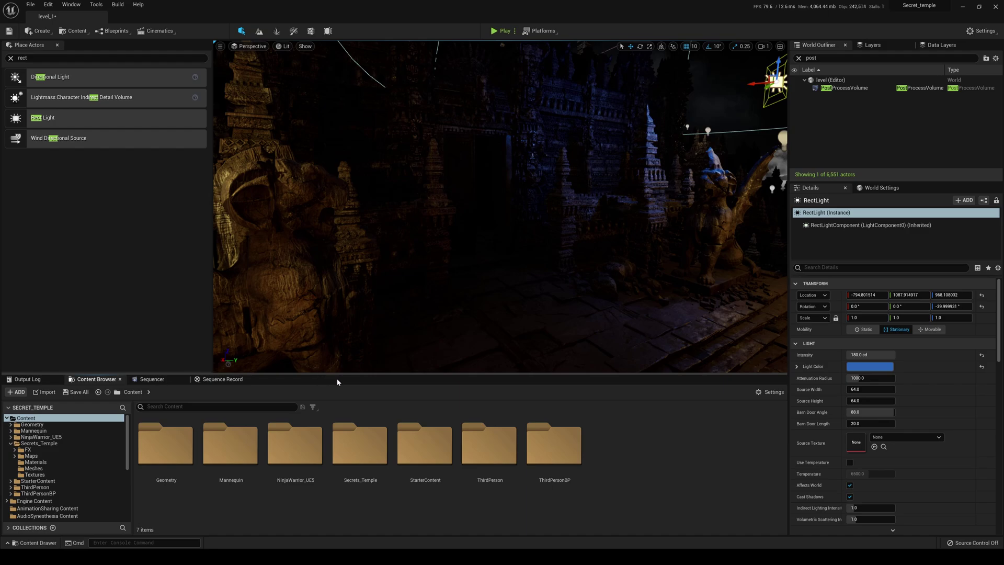
pyautogui.click(308, 472)
pyautogui.doubleClick(308, 471)
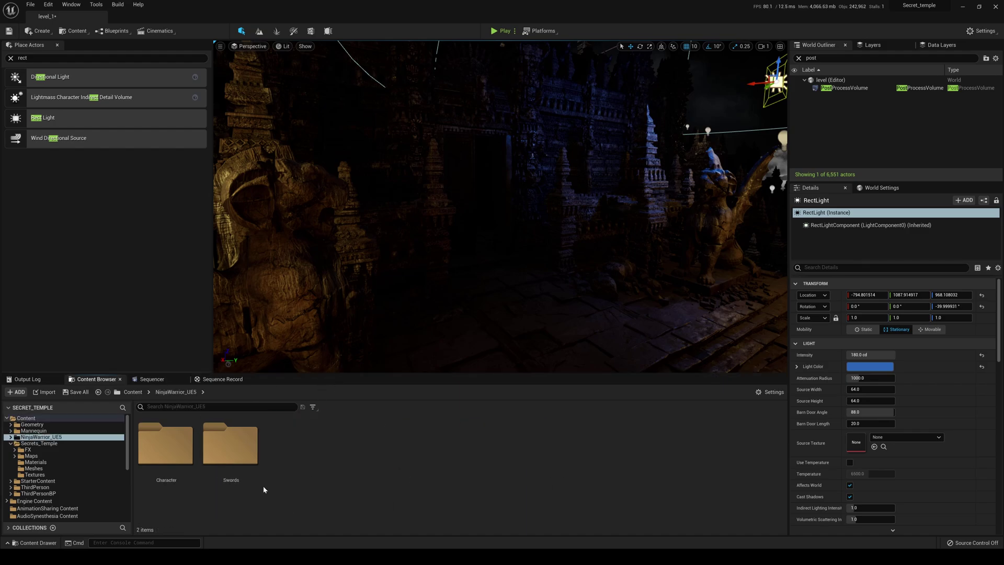
pyautogui.doubleClick(175, 461)
pyautogui.doubleClick(238, 455)
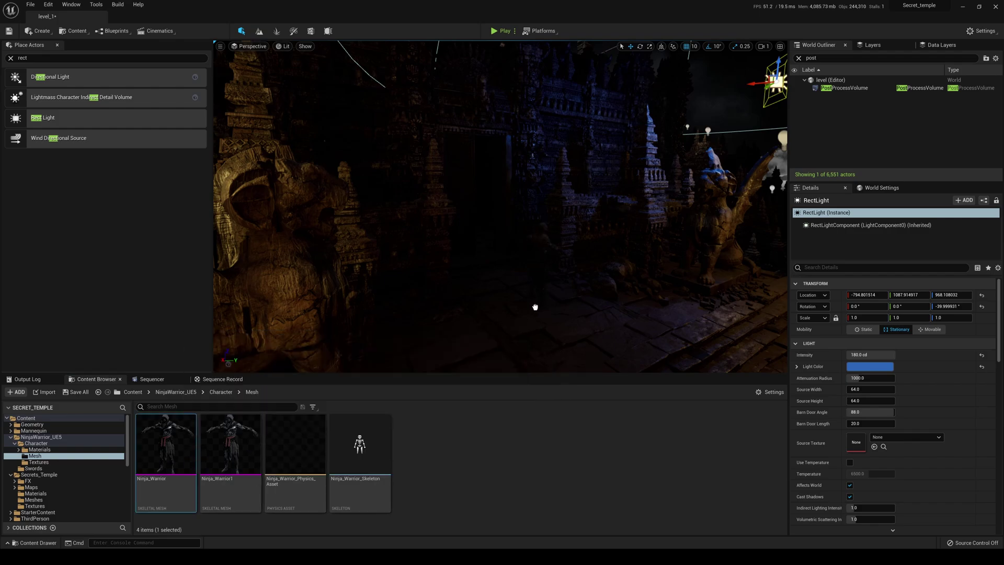
# Place the Ninja_Warrior skeletal mesh before the temple entrance at about X -580, Y 490, rotated -90° about its vertical axis.
pyautogui.moveTo(533, 307); pyautogui.dragTo(498, 315)
pyautogui.press('e')
pyautogui.press('d')
pyautogui.moveTo(575, 337); pyautogui.dragTo(515, 314, button='right')
pyautogui.press('w')
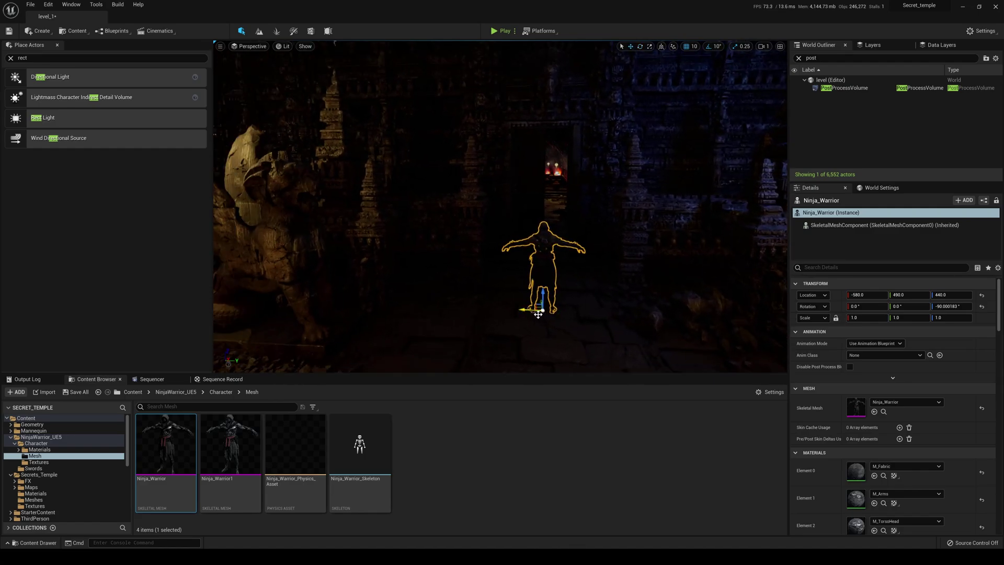
# Move the Ninja_Warrior to about Y 510 and check its placement before the doorway in game view.
pyautogui.moveTo(539, 314); pyautogui.dragTo(547, 314)
pyautogui.press('a')
pyautogui.moveTo(567, 345); pyautogui.dragTo(558, 291, button='right')
pyautogui.press('g')
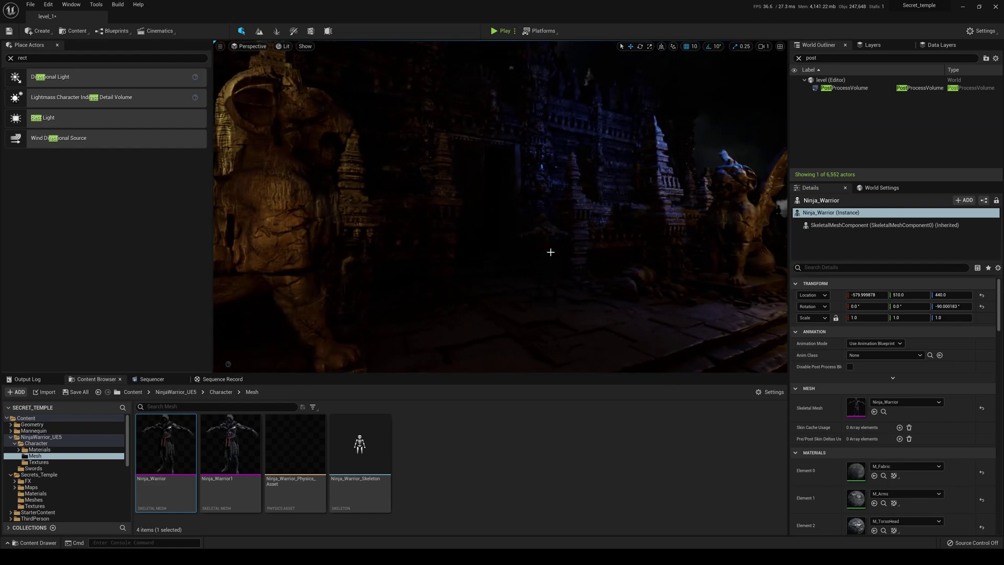
pyautogui.press('g')
pyautogui.moveTo(549, 253); pyautogui.dragTo(470, 261, button='right')
pyautogui.press('w')
pyautogui.moveTo(357, 94); pyautogui.dragTo(362, 95, button='right')
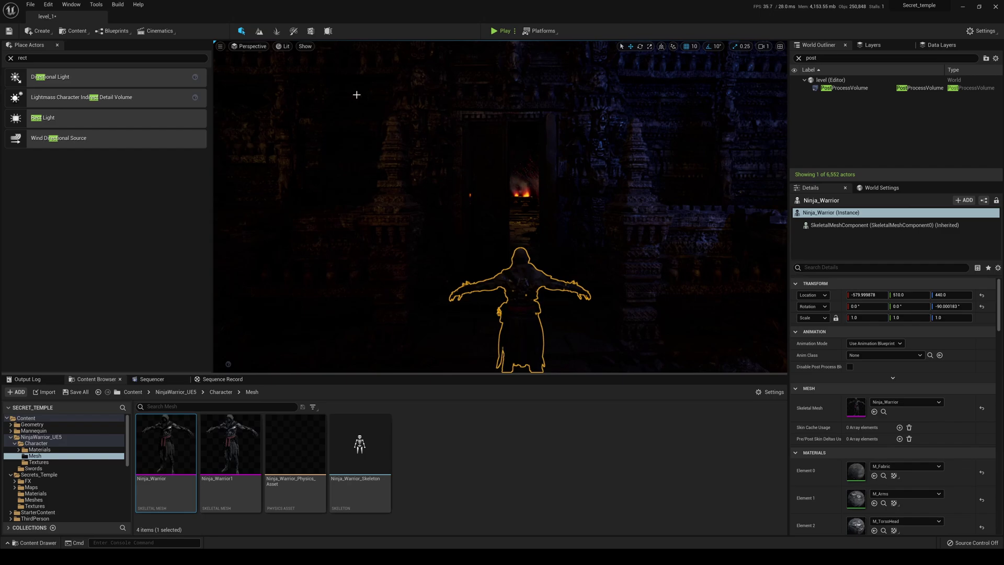
# Examine the Ninja_Warrior and the temple facade in Unlit mode, and return the viewport to Lit mode.
pyautogui.click(286, 46)
pyautogui.click(309, 78)
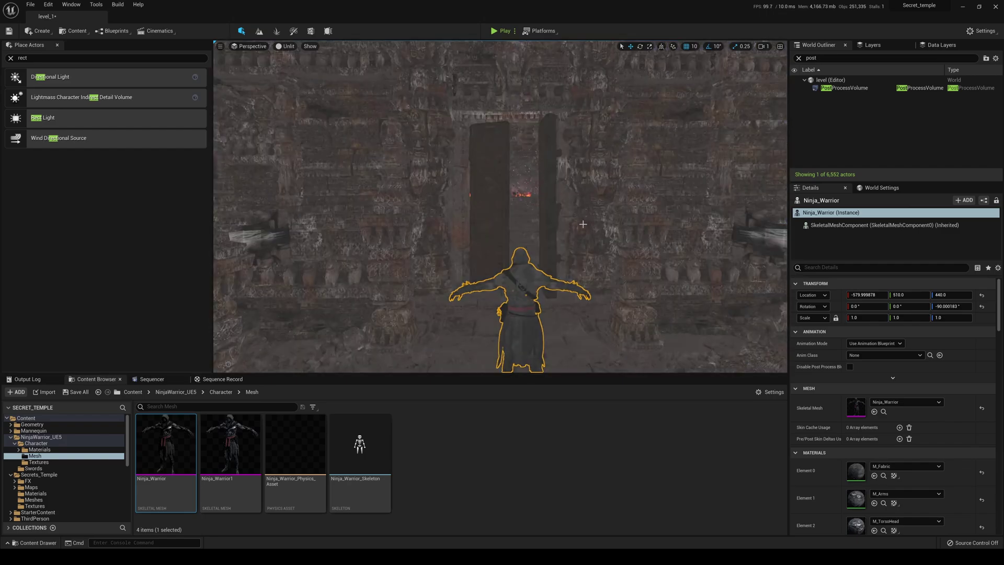
pyautogui.keyDown('alt'); pyautogui.moveTo(335, 156); pyautogui.dragTo(366, 162); pyautogui.keyUp('alt')
pyautogui.moveTo(470, 209); pyautogui.dragTo(491, 222, button='right')
pyautogui.keyDown('alt'); pyautogui.moveTo(293, 78); pyautogui.dragTo(236, 39, button='right'); pyautogui.keyUp('alt')
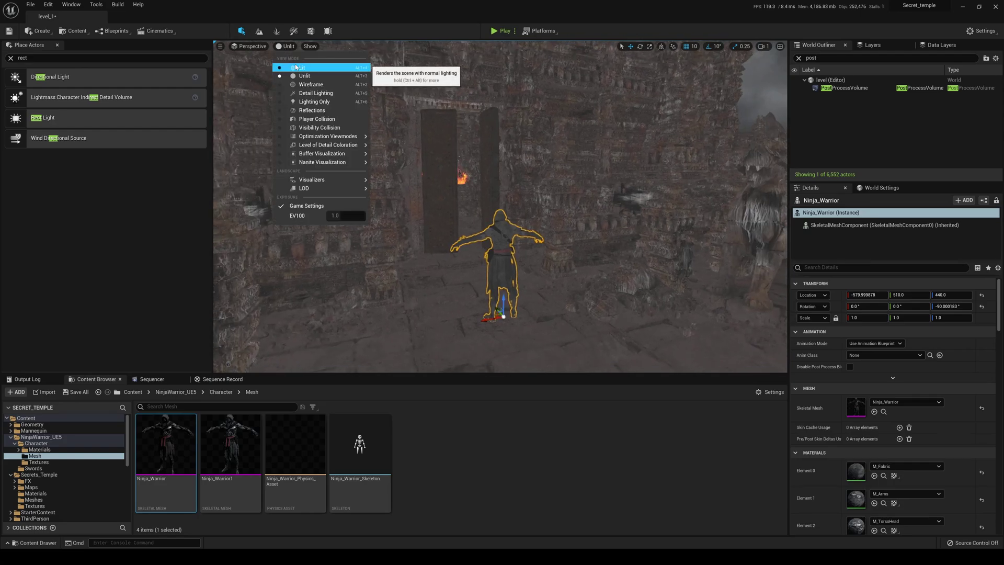
pyautogui.click(296, 68)
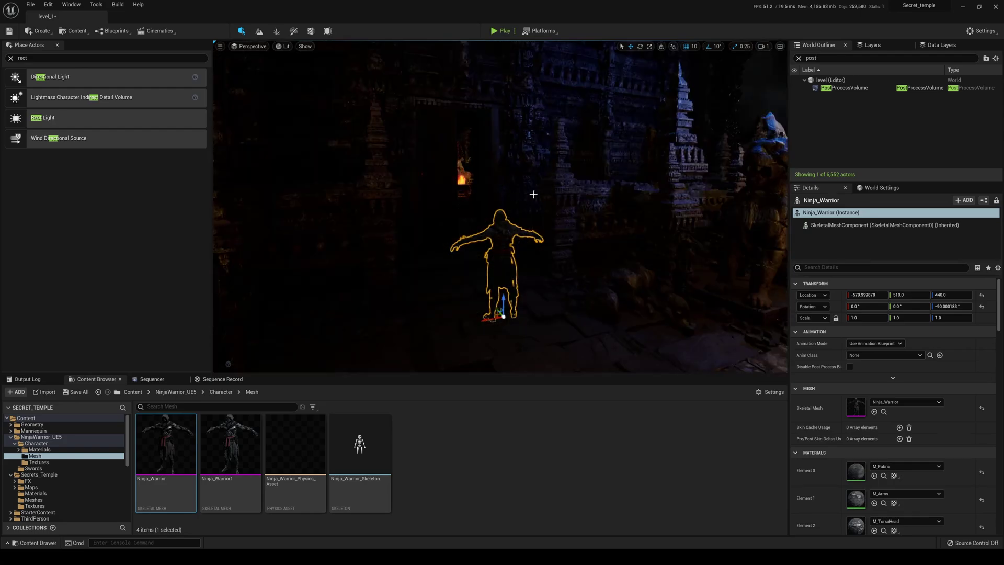
# Set the PostProcessVolume's exposure compensation to 1.0, trying 3 first.
pyautogui.click(843, 88)
pyautogui.click(869, 391)
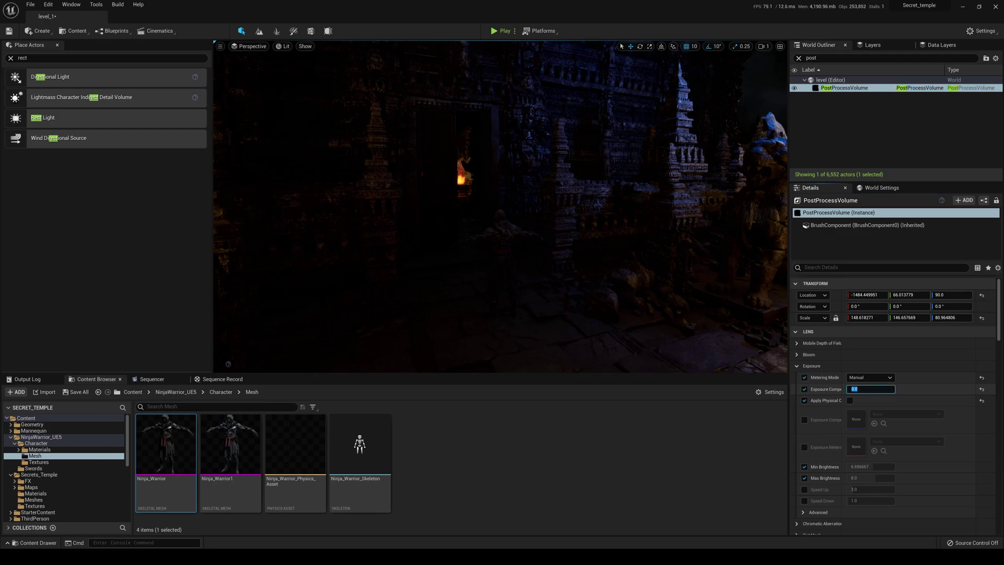
pyautogui.write('3')
pyautogui.press('Return')
pyautogui.write('1')
pyautogui.press('Return')
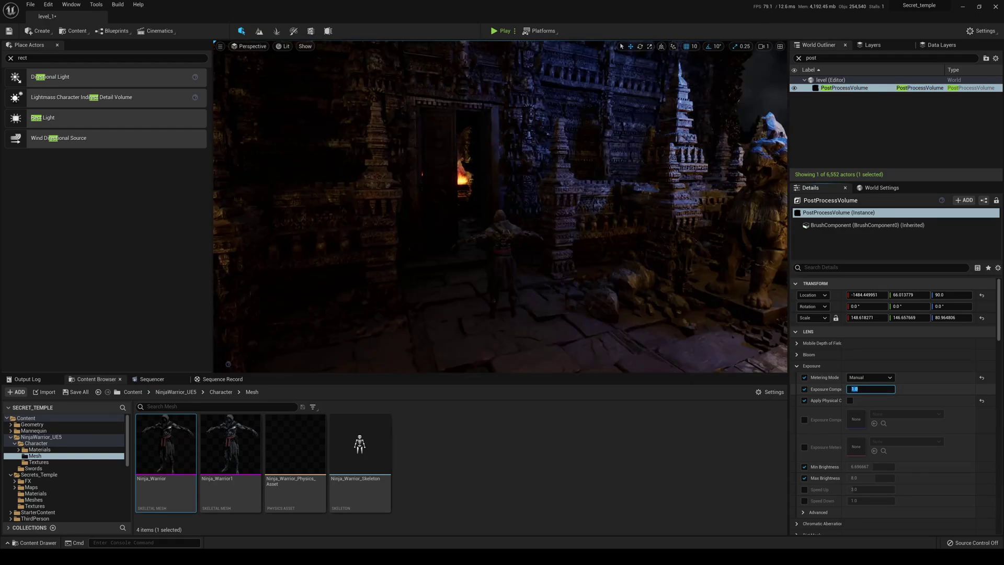
pyautogui.moveTo(578, 285); pyautogui.dragTo(554, 285, button='right')
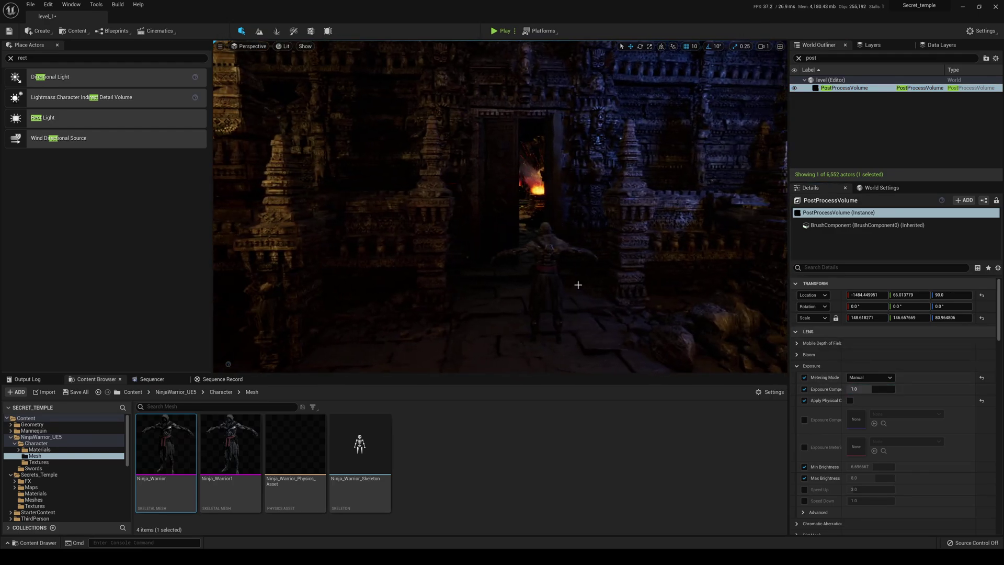
# Duplicate the point light beside the winged statue onto the facade behind it, at about X -420, Y 33, Z 829.
pyautogui.click(563, 278)
pyautogui.moveTo(563, 277); pyautogui.dragTo(515, 278)
pyautogui.moveTo(515, 277); pyautogui.dragTo(380, 248, button='right')
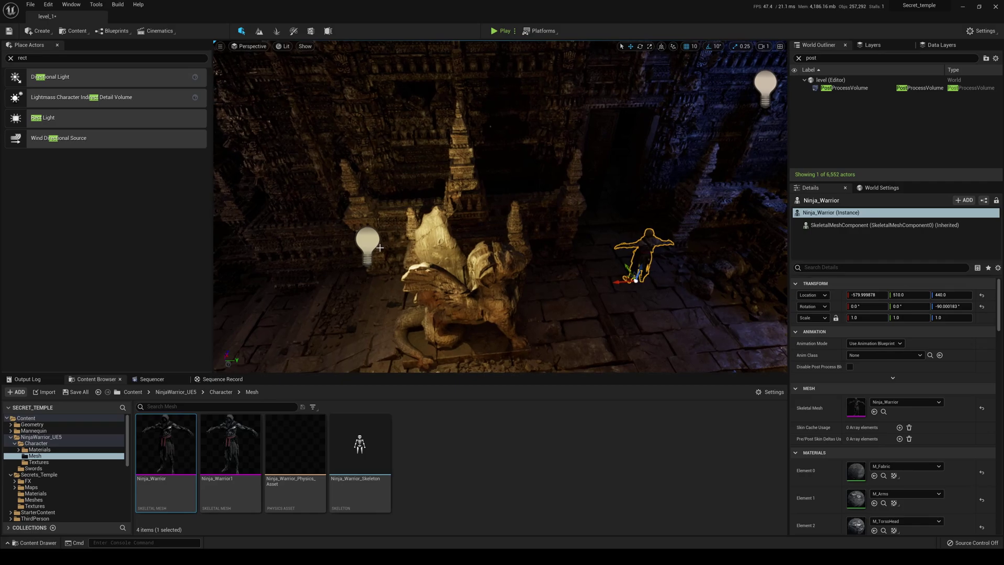
pyautogui.click(371, 246)
pyautogui.keyDown('alt'); pyautogui.moveTo(379, 240); pyautogui.dragTo(485, 153); pyautogui.keyUp('alt')
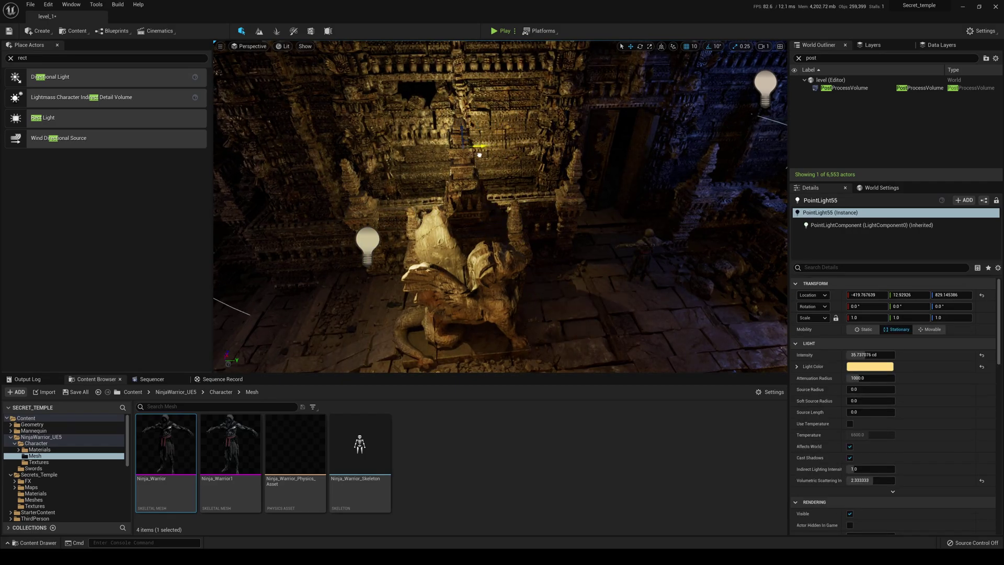
pyautogui.moveTo(484, 152); pyautogui.dragTo(529, 154, button='right')
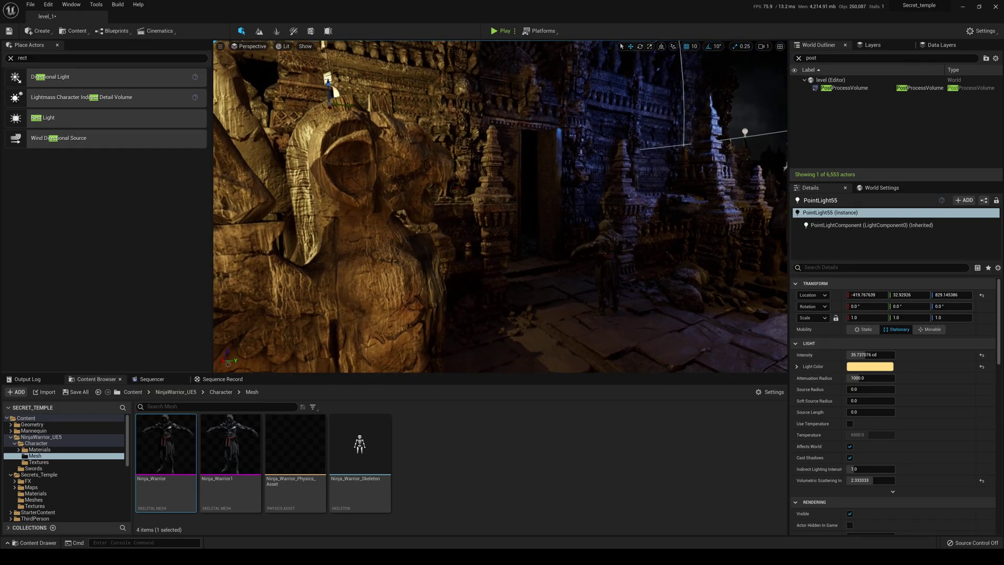
# Set the duplicated point light's intensity to 12 cd and lower the light to about Z 769.
pyautogui.click(871, 355)
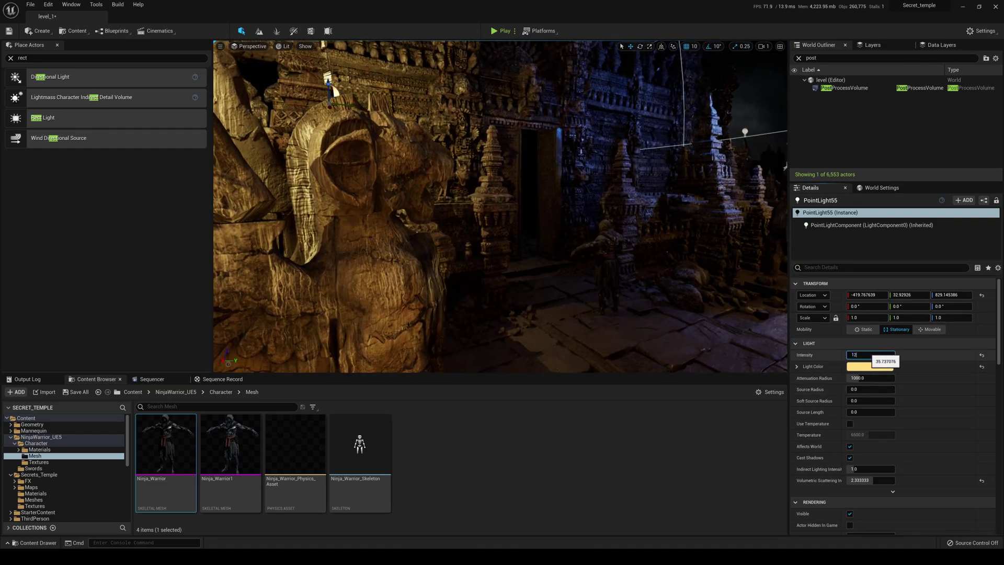
pyautogui.press('Return')
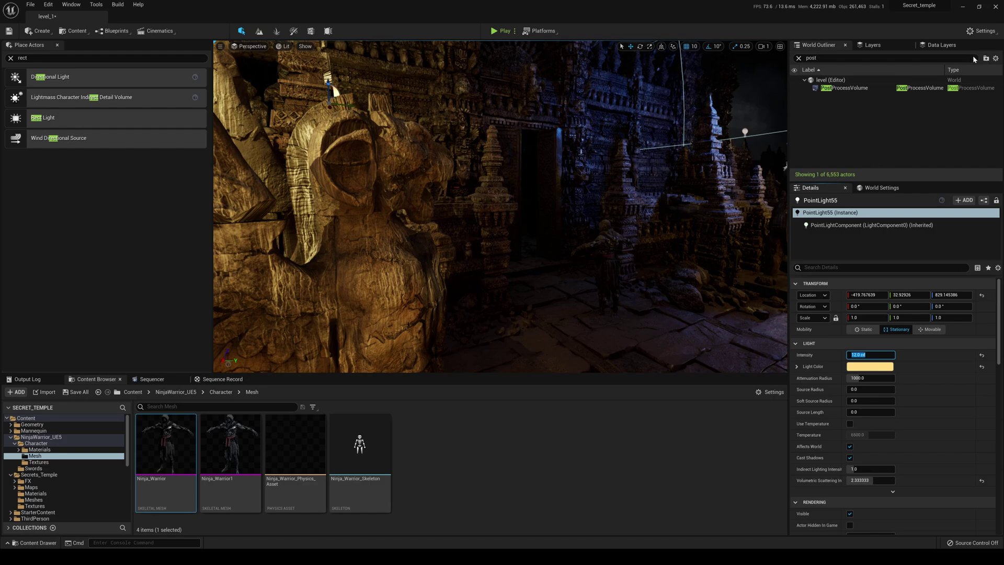
pyautogui.click(798, 58)
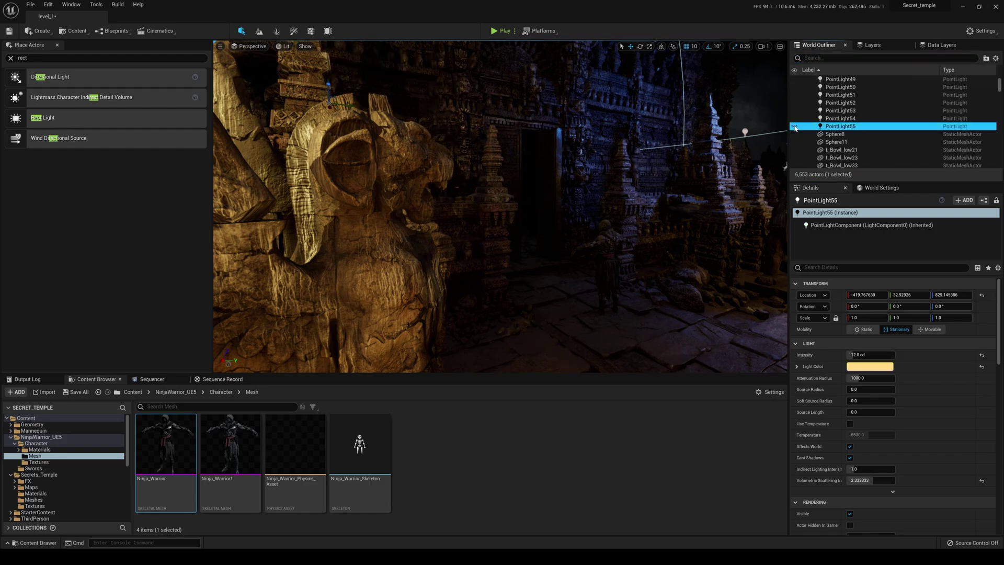
pyautogui.click(794, 127)
pyautogui.moveTo(334, 100); pyautogui.dragTo(336, 127)
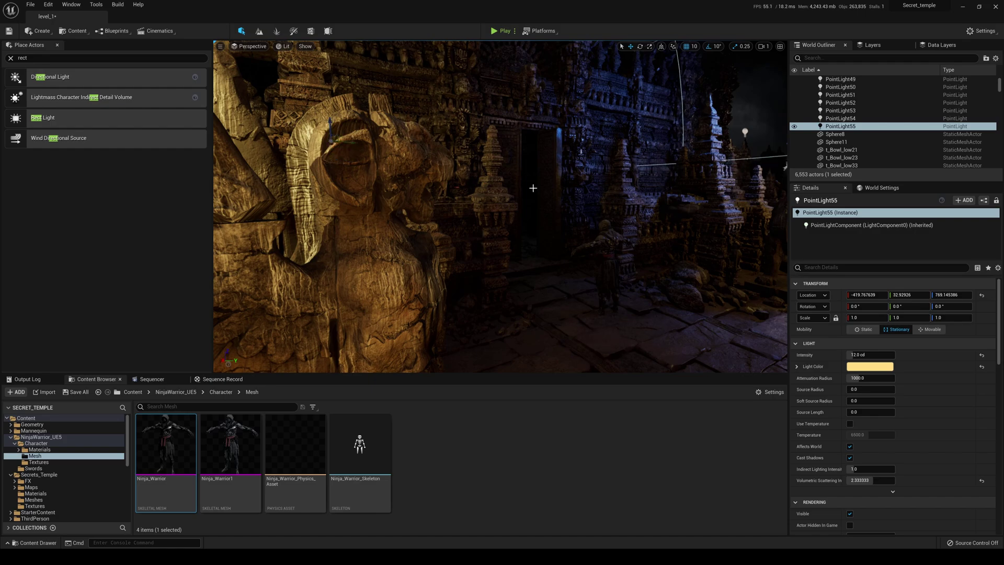
# Reposition the duplicated warm point light by the facade to about X -320, Y 133, Z 769.
pyautogui.press('w')
pyautogui.moveTo(664, 255); pyautogui.dragTo(664, 255, button='right')
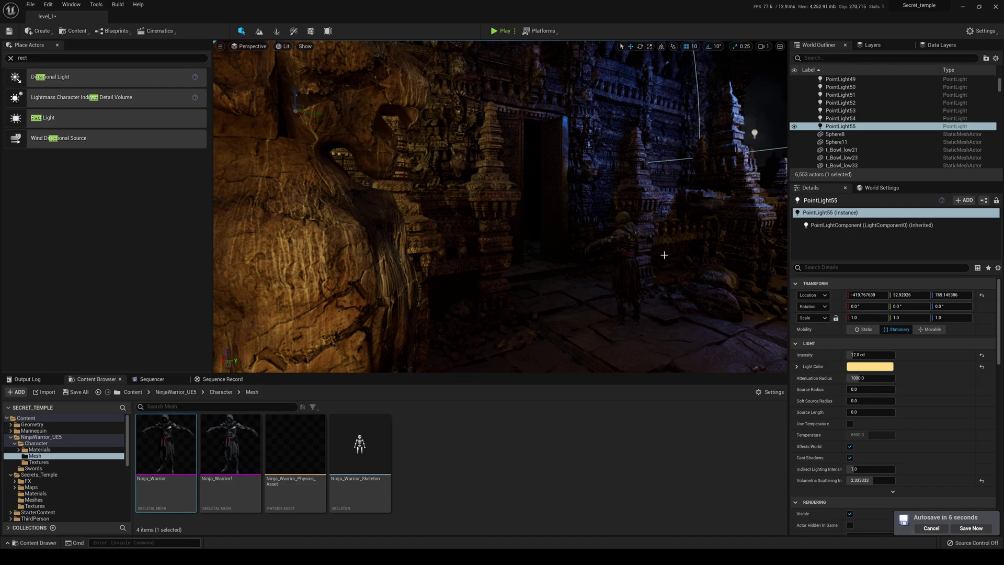
pyautogui.click(627, 257)
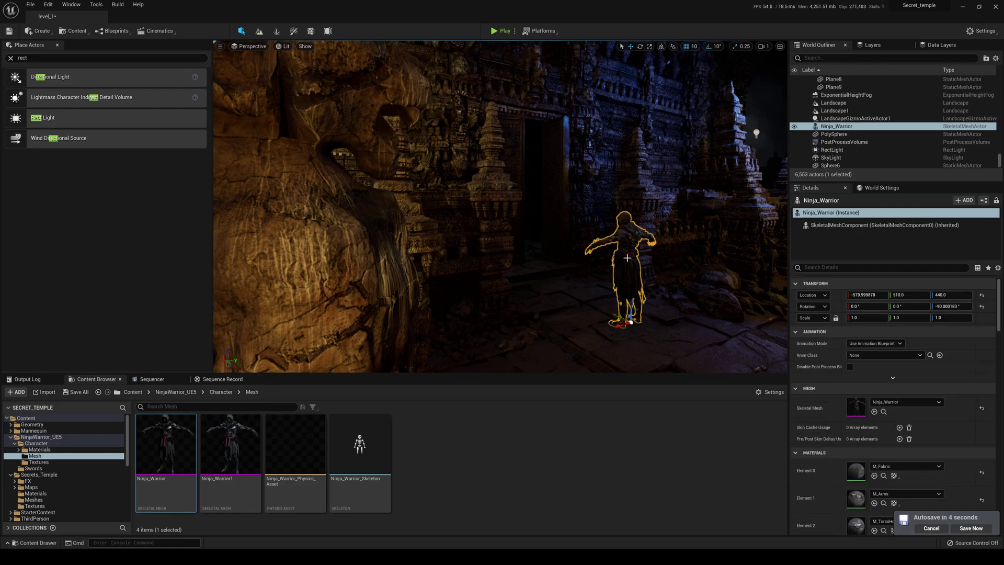
pyautogui.moveTo(341, 127); pyautogui.dragTo(327, 267, button='right')
pyautogui.click(411, 172)
pyautogui.moveTo(417, 167); pyautogui.dragTo(632, 166)
pyautogui.moveTo(632, 167); pyautogui.dragTo(664, 66, button='right')
pyautogui.moveTo(569, 289); pyautogui.dragTo(377, 324)
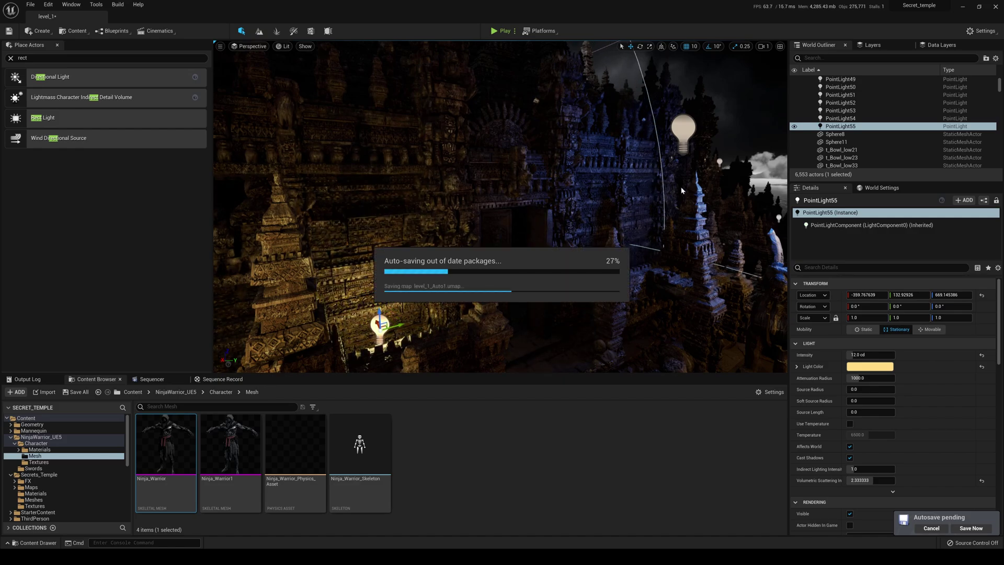
pyautogui.moveTo(380, 316); pyautogui.dragTo(374, 272)
pyautogui.moveTo(586, 320); pyautogui.dragTo(613, 317, button='right')
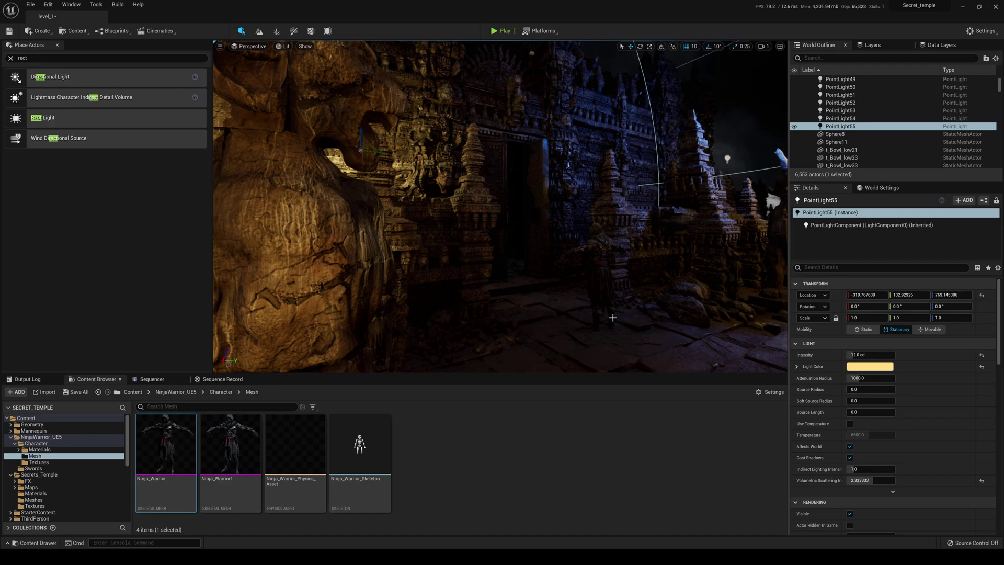
pyautogui.moveTo(613, 317)
pyautogui.mouseDown(button='right')
pyautogui.moveTo(640, 309)
pyautogui.moveTo(629, 315)
pyautogui.mouseUp(button='right')
# Check the hex values of the blue rect light's colour without changing it.
pyautogui.click(767, 93)
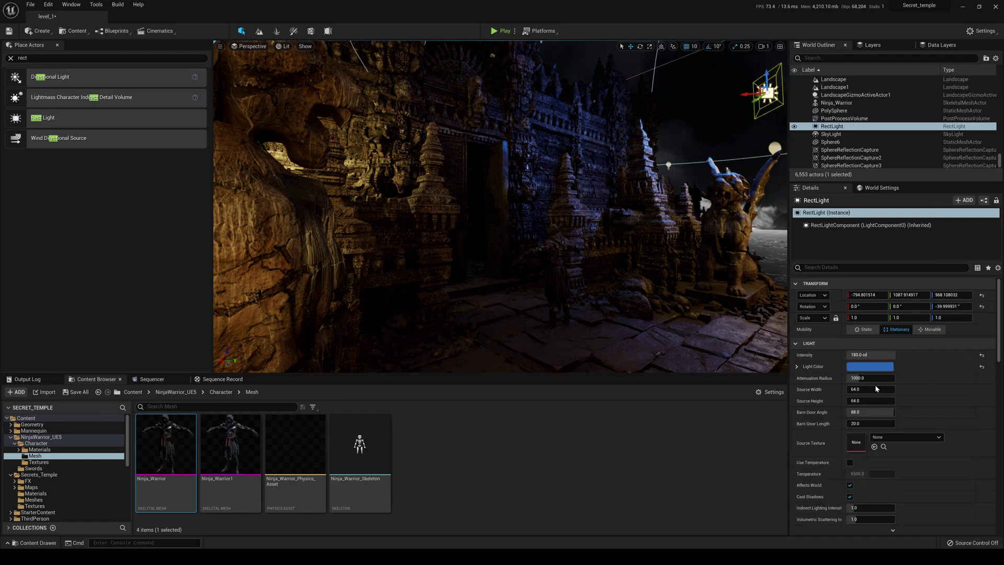
pyautogui.click(861, 367)
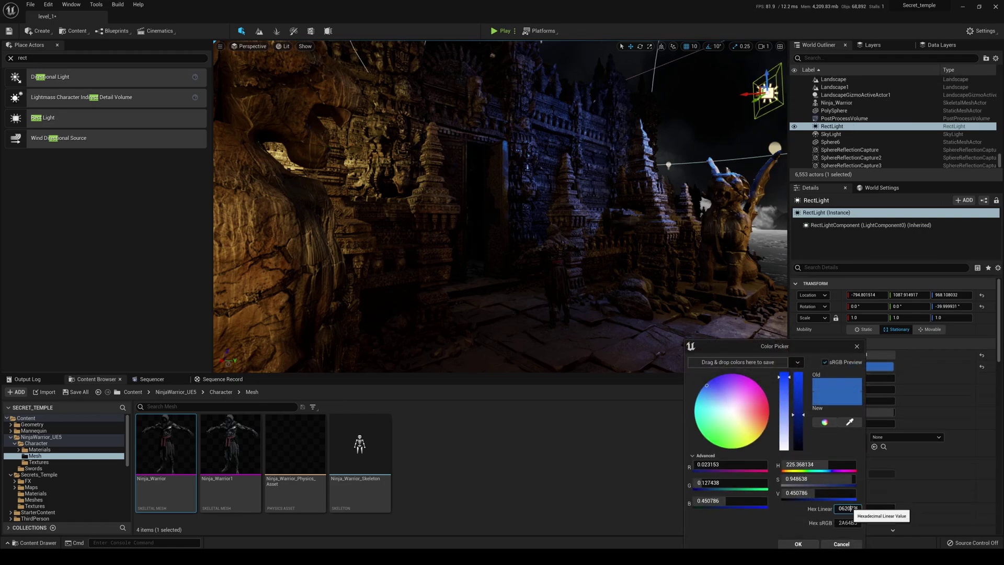
pyautogui.click(842, 545)
# Hide the Fire_17 and Fire_16 emitters burning in the bowls beside the stone faces inside the temple.
pyautogui.moveTo(623, 293); pyautogui.dragTo(664, 286, button='right')
pyautogui.press('w')
pyautogui.moveTo(675, 222); pyautogui.dragTo(494, 229, button='right')
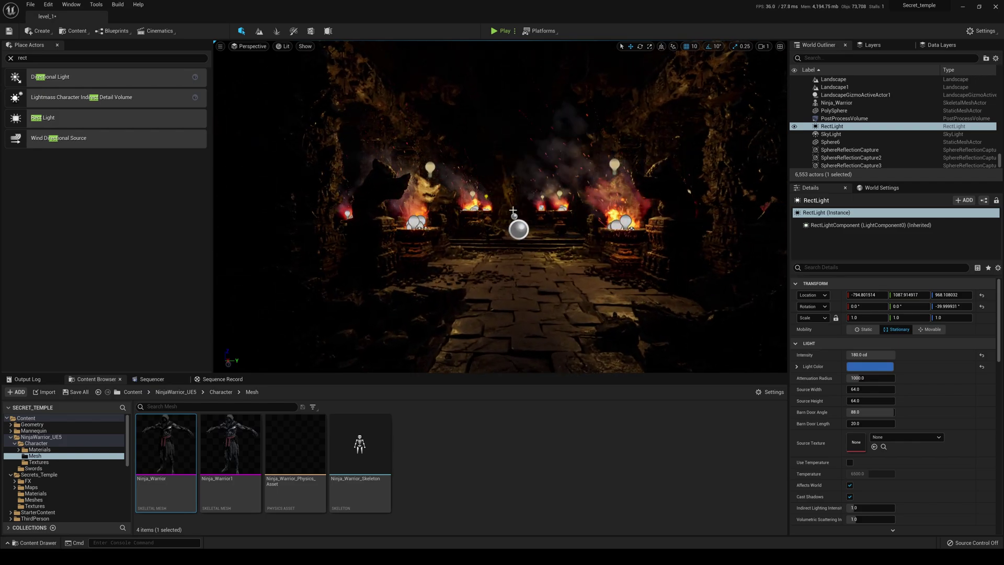
pyautogui.press('w')
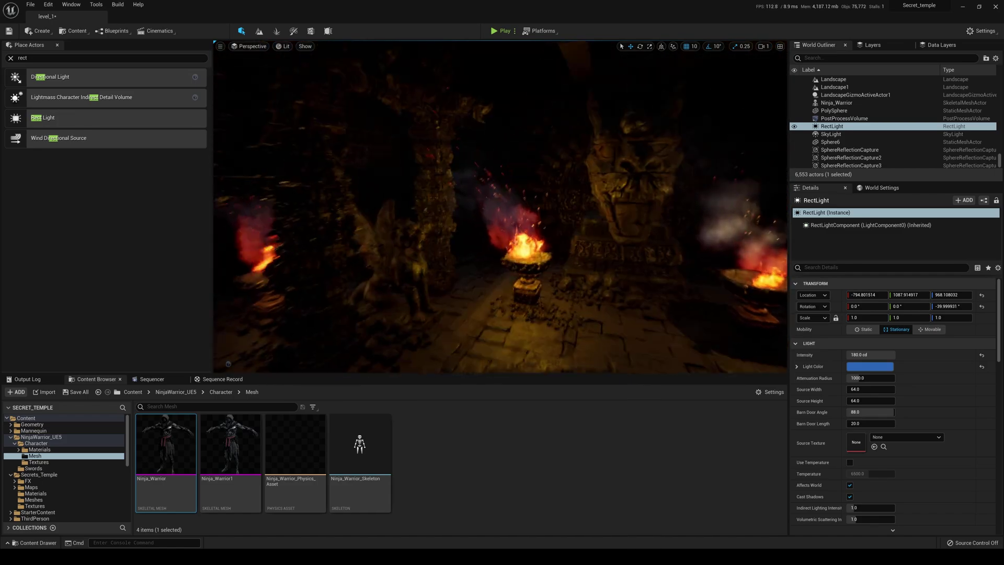
pyautogui.press('g')
pyautogui.click(636, 249)
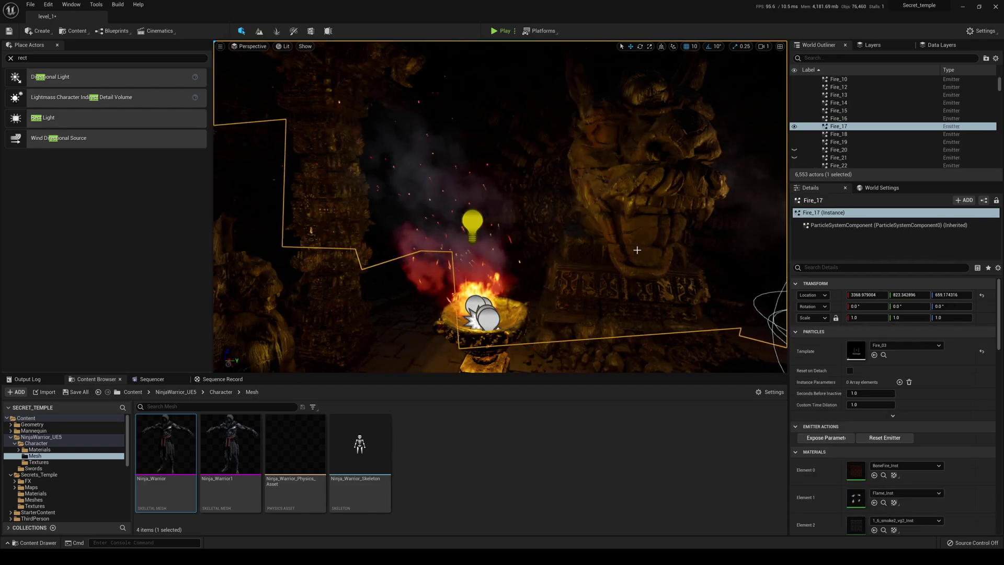
pyautogui.click(794, 126)
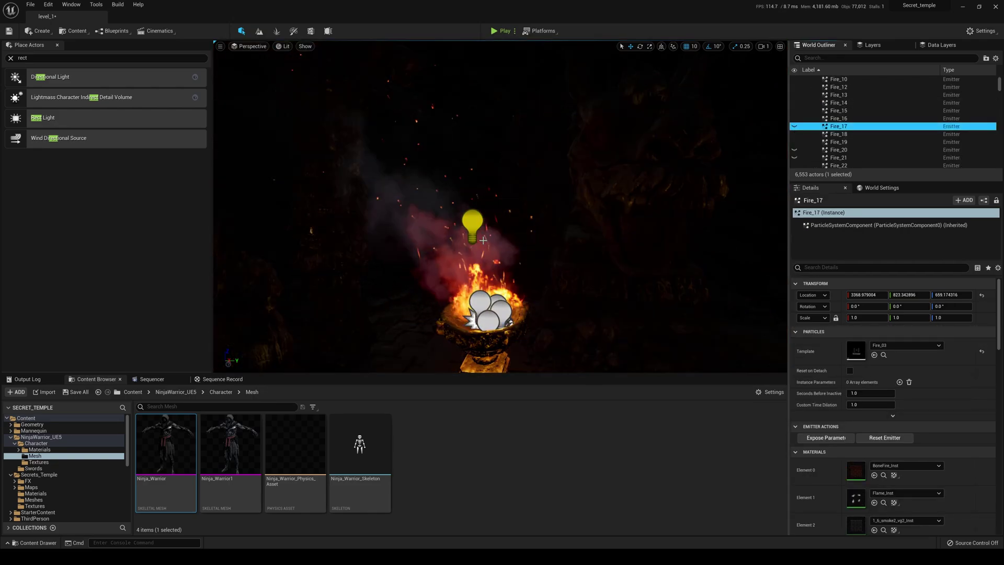
pyautogui.click(483, 240)
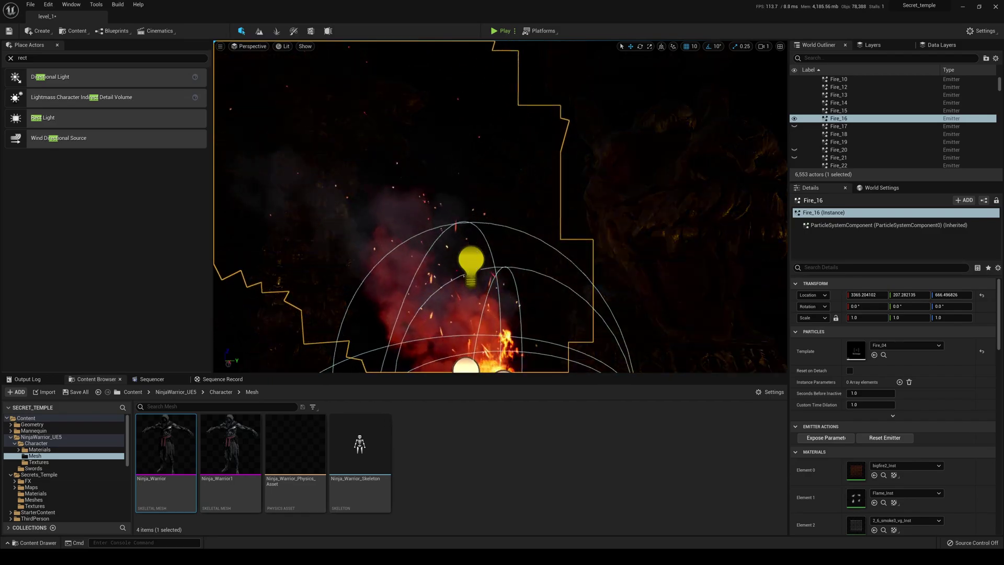
pyautogui.moveTo(483, 239); pyautogui.dragTo(505, 249, button='right')
pyautogui.press('w')
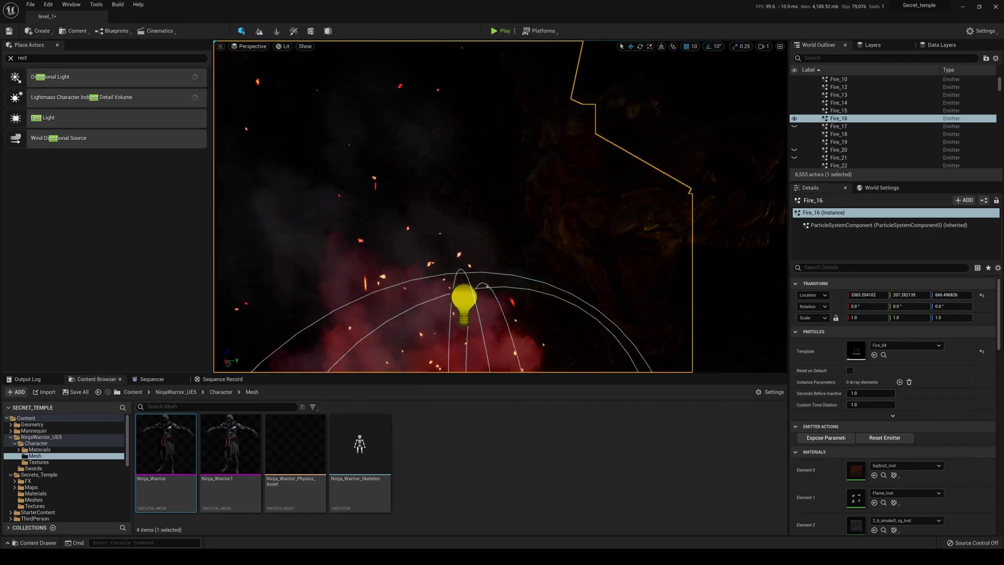
pyautogui.doubleClick(793, 120)
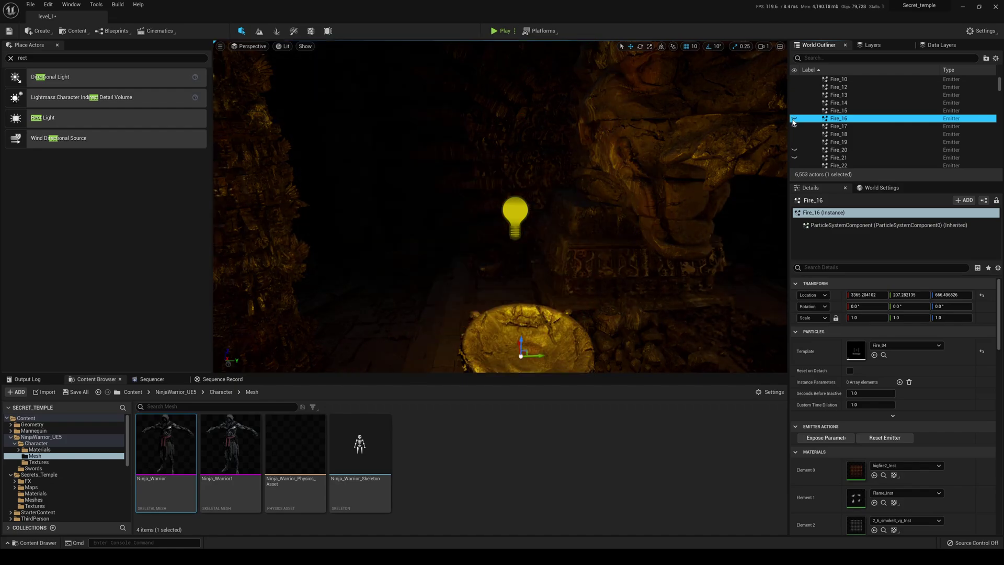
# Clear the light function material flicker_light_Mat from PointLight14 above the extinguished bowl.
pyautogui.click(515, 216)
pyautogui.scroll(-10, 929, 406)
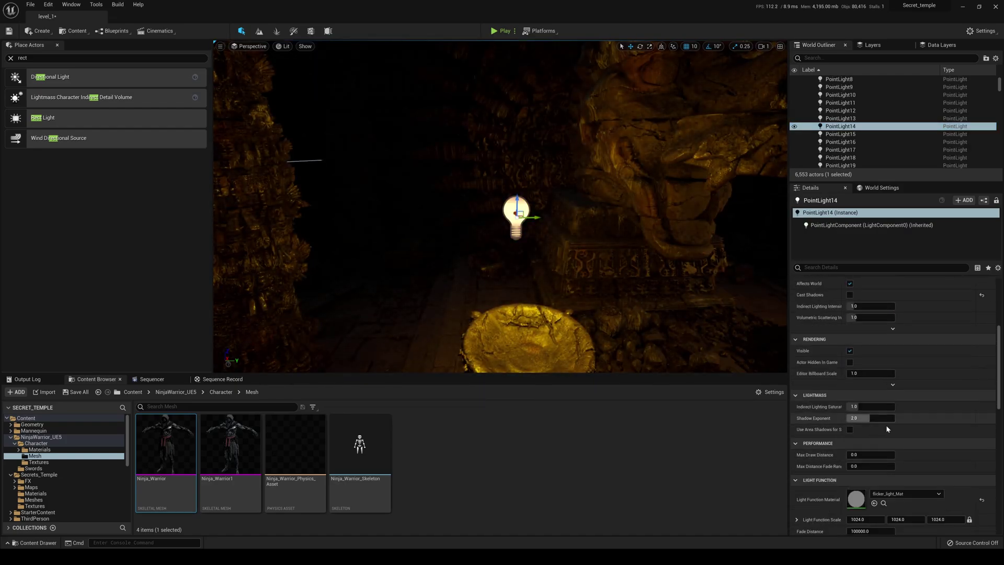
pyautogui.scroll(-2, 886, 424)
pyautogui.click(906, 443)
pyautogui.click(897, 313)
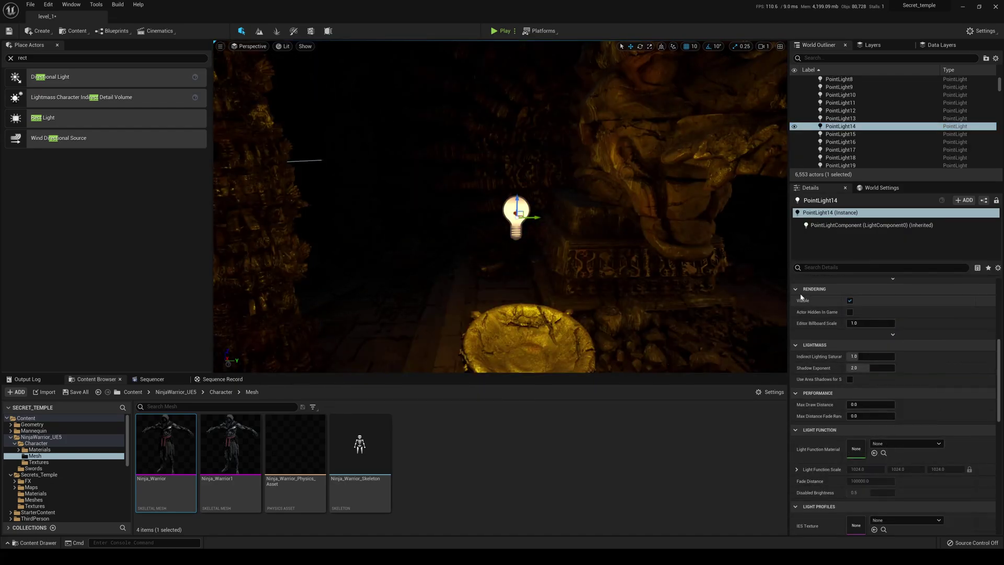
# Clear the light function material flicker_light_2_Mat from PointLight15 above the other extinguished bowl.
pyautogui.moveTo(648, 262); pyautogui.dragTo(730, 261, button='right')
pyautogui.click(635, 244)
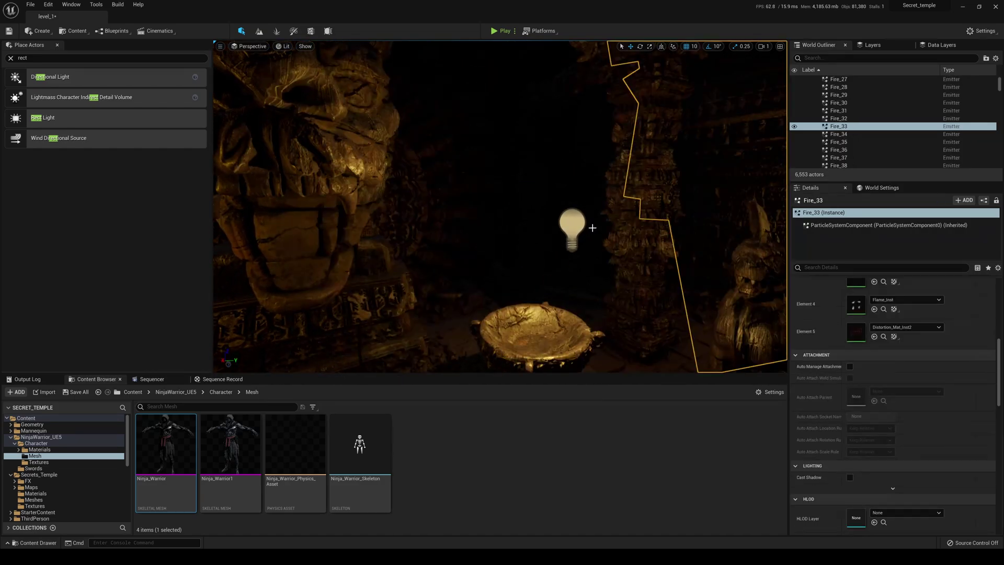
pyautogui.click(575, 224)
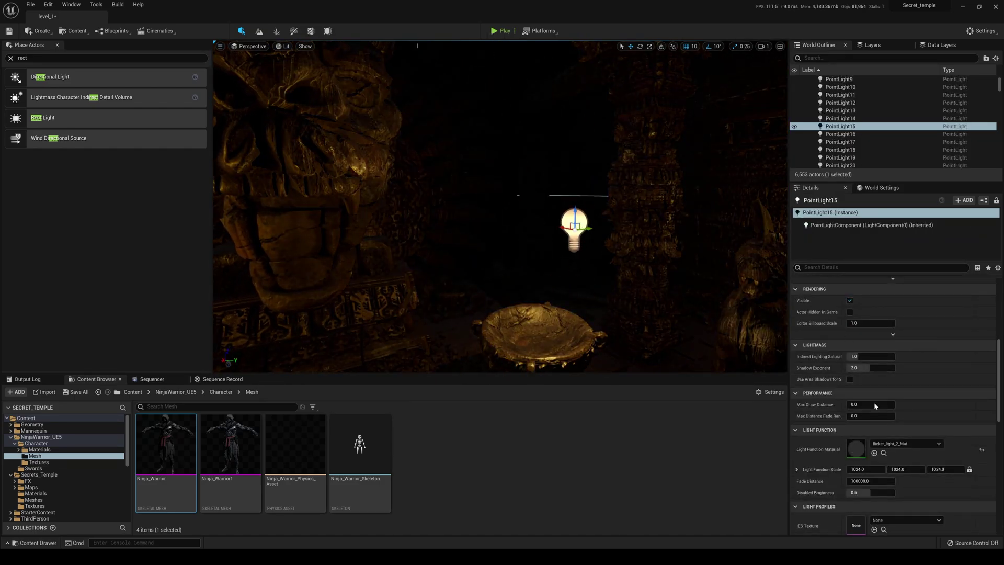
pyautogui.click(884, 443)
pyautogui.click(890, 305)
# Duplicate the blue RectLight outside the temple and shift the copy along its axis towards the facade.
pyautogui.moveTo(732, 272); pyautogui.dragTo(696, 272, button='right')
pyautogui.moveTo(636, 266); pyautogui.dragTo(431, 262, button='right')
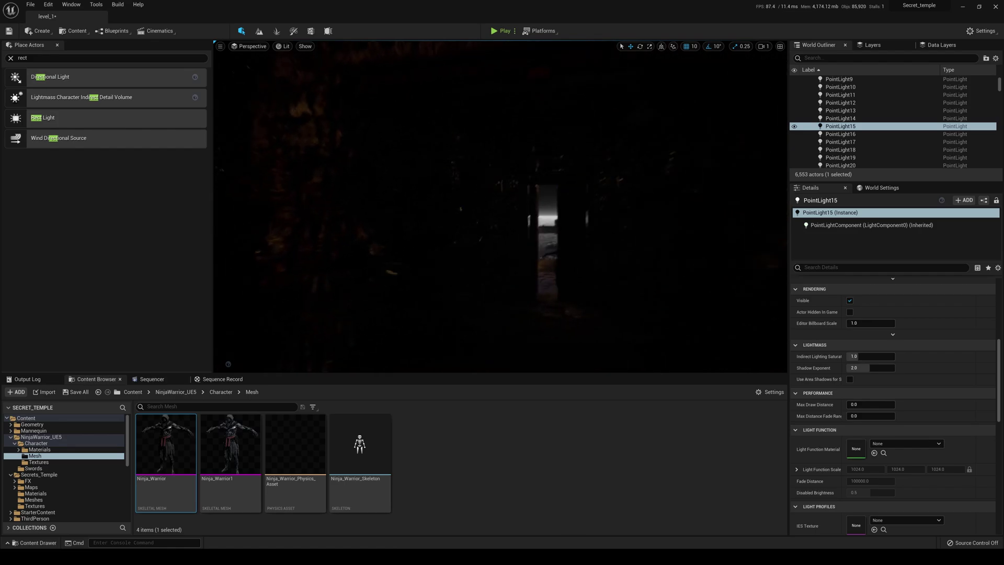
pyautogui.moveTo(431, 261); pyautogui.dragTo(575, 261, button='right')
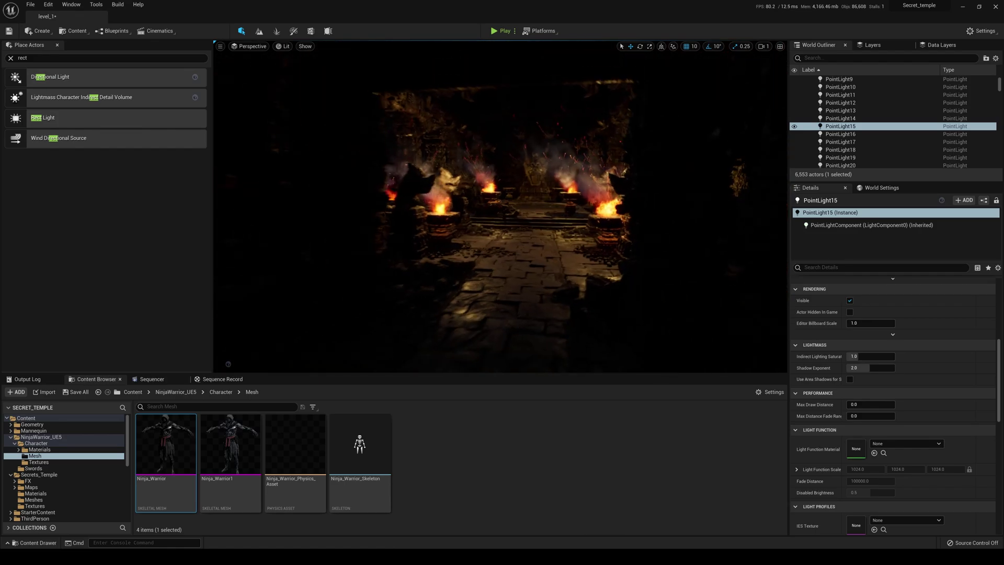
pyautogui.moveTo(536, 209); pyautogui.dragTo(536, 209, button='right')
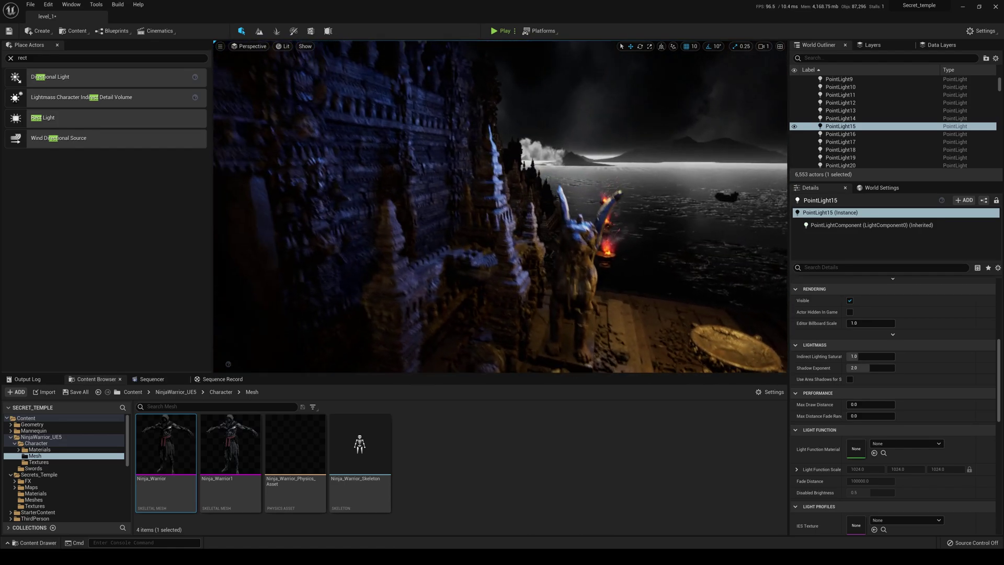
pyautogui.moveTo(617, 285); pyautogui.dragTo(618, 285, button='right')
pyautogui.click(628, 208)
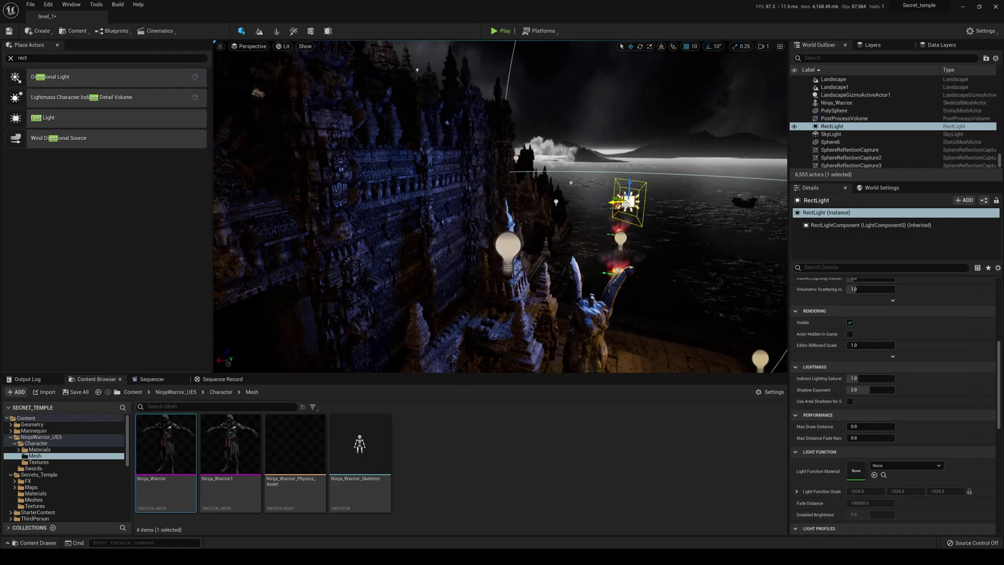
pyautogui.keyDown('alt'); pyautogui.moveTo(621, 201); pyautogui.dragTo(487, 202); pyautogui.keyUp('alt')
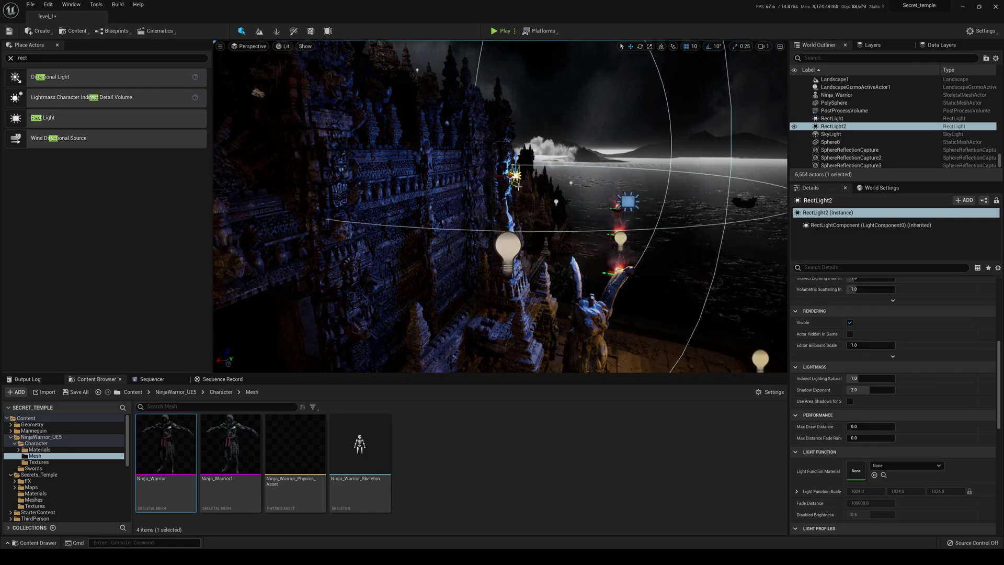
# Shift RectLight2 into the dark passage behind the temple facade, to about X -75, Y 1059, Z 898.
pyautogui.moveTo(441, 212); pyautogui.dragTo(441, 212, button='right')
pyautogui.moveTo(589, 170); pyautogui.dragTo(566, 171, button='right')
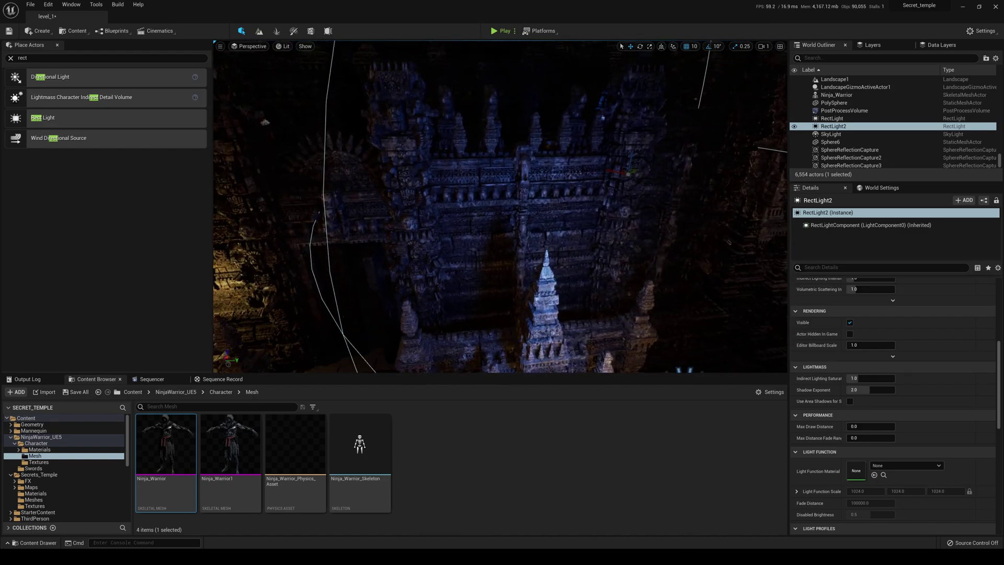
pyautogui.moveTo(645, 176); pyautogui.dragTo(646, 176, button='right')
pyautogui.moveTo(380, 157); pyautogui.dragTo(380, 157, button='right')
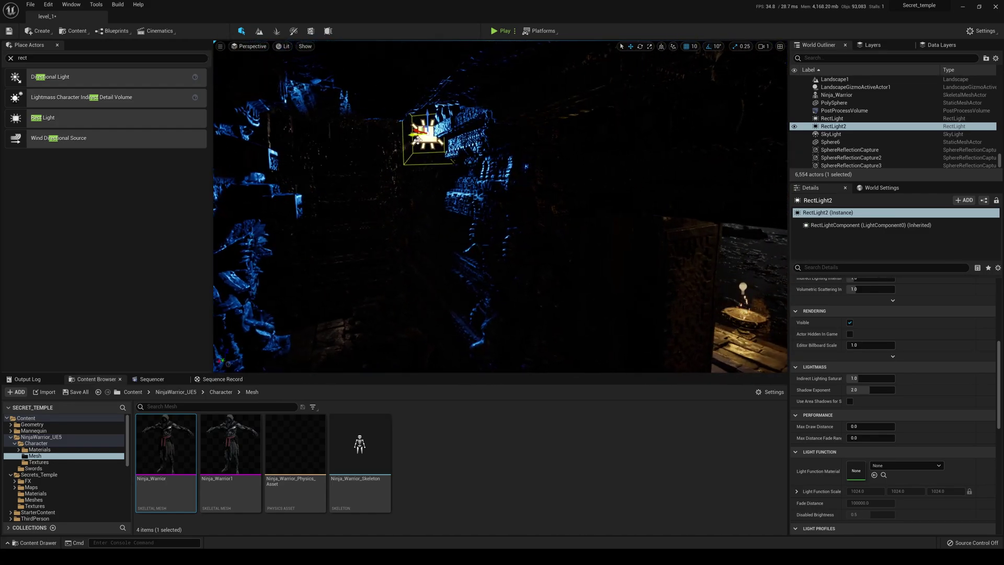
pyautogui.moveTo(417, 140); pyautogui.dragTo(368, 139)
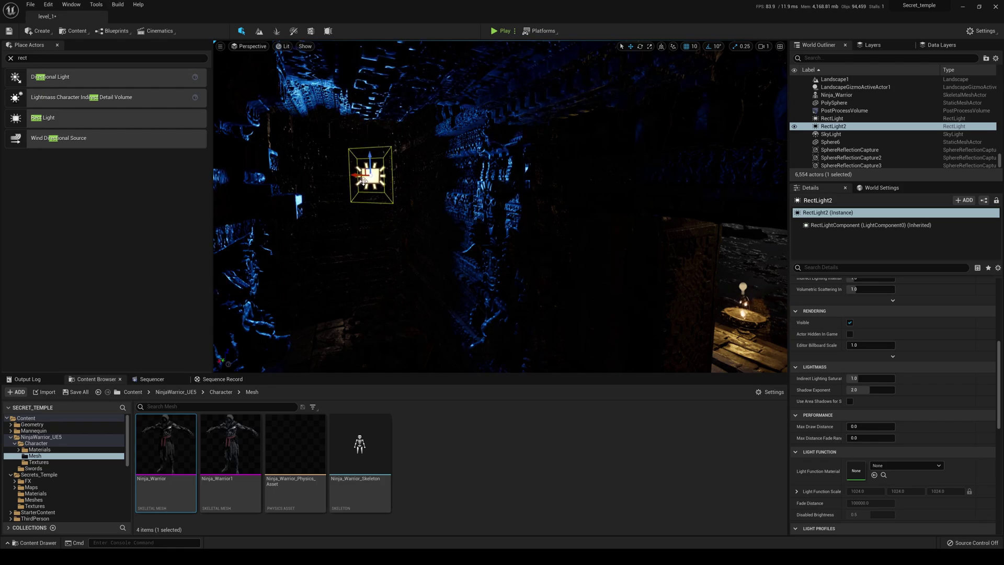
pyautogui.moveTo(364, 181); pyautogui.dragTo(364, 181, button='right')
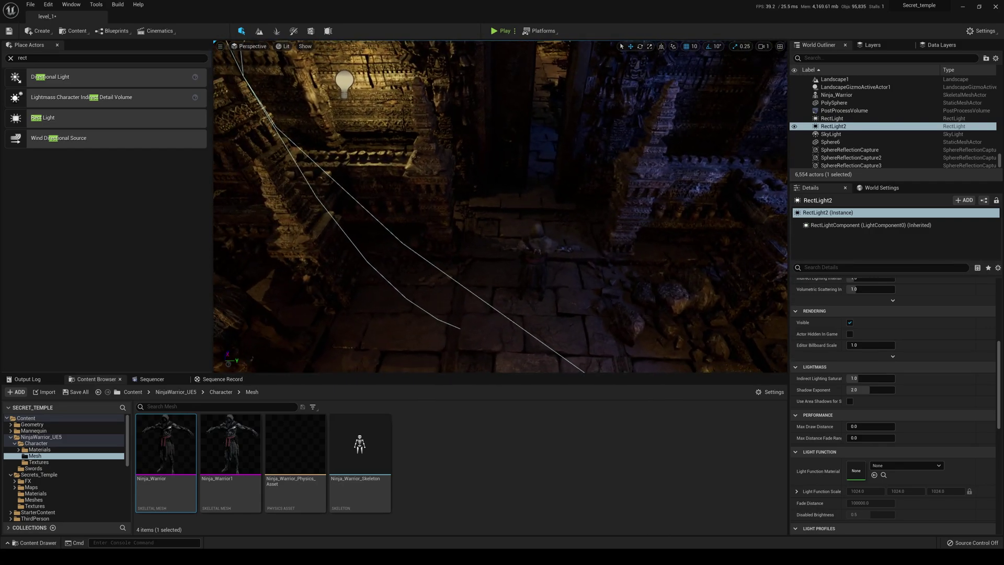
# Move the Ninja_Warrior from the entrance into the temple interior, to about X 1340, Y 560, Z 470.
pyautogui.click(539, 282)
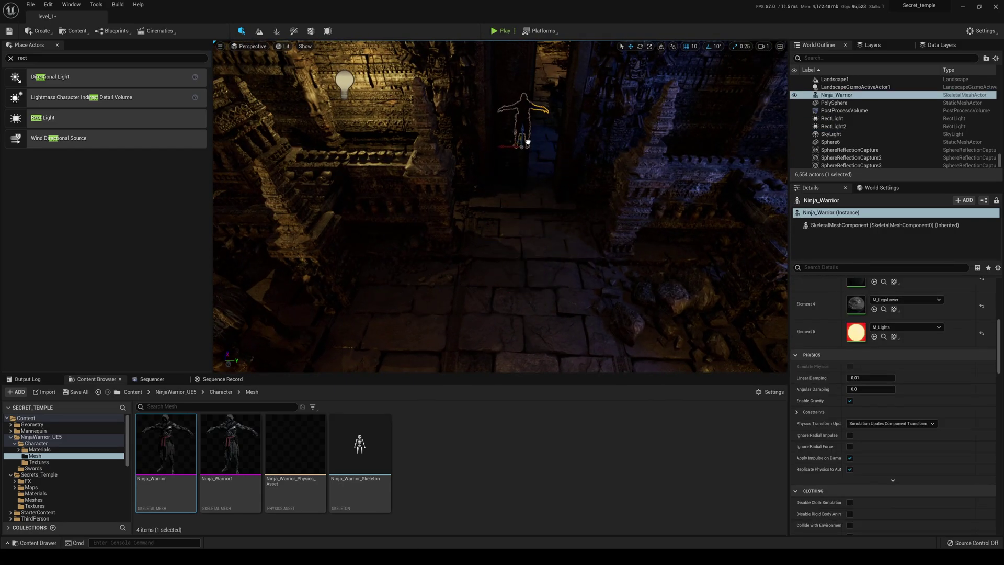
pyautogui.moveTo(544, 161); pyautogui.dragTo(544, 161, button='right')
pyautogui.moveTo(511, 272); pyautogui.dragTo(511, 272, button='right')
pyautogui.moveTo(575, 280); pyautogui.dragTo(575, 281, button='right')
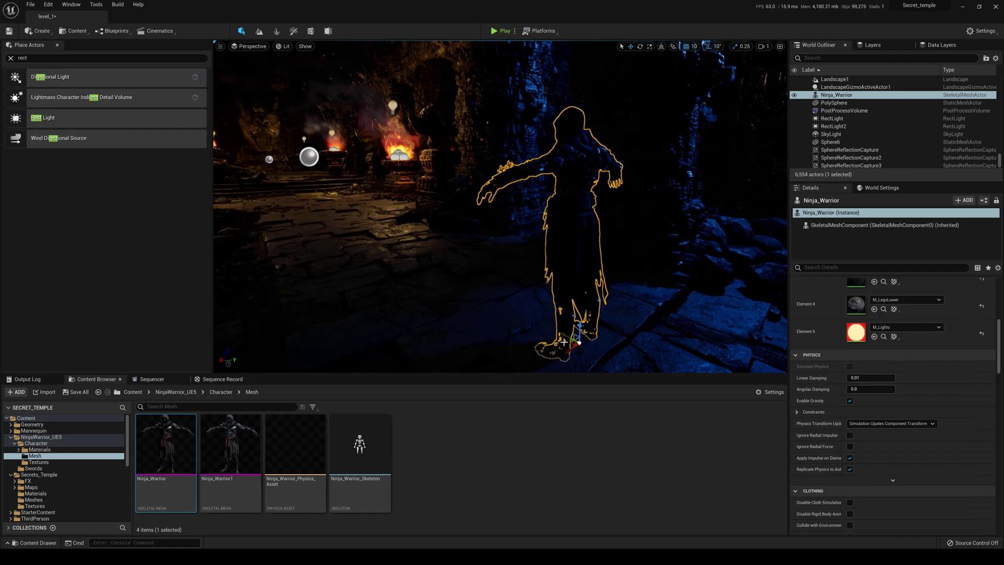
pyautogui.moveTo(564, 342); pyautogui.dragTo(503, 302)
pyautogui.moveTo(354, 225); pyautogui.dragTo(354, 225, button='right')
# Desaturate RectLight2's blue light color to a saturation of about 0.68.
pyautogui.moveTo(655, 147); pyautogui.dragTo(636, 170, button='right')
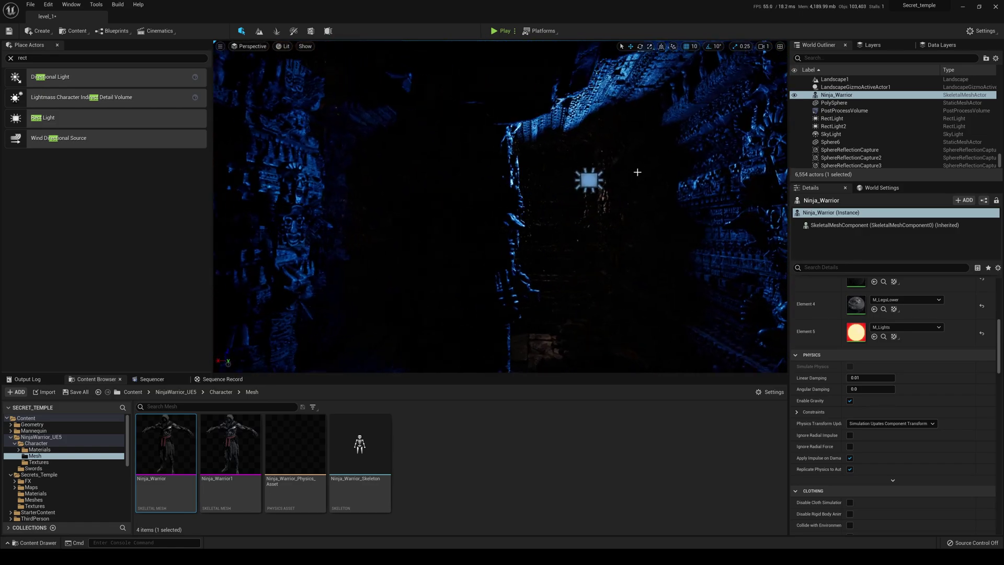
pyautogui.click(596, 183)
pyautogui.scroll(6, 910, 326)
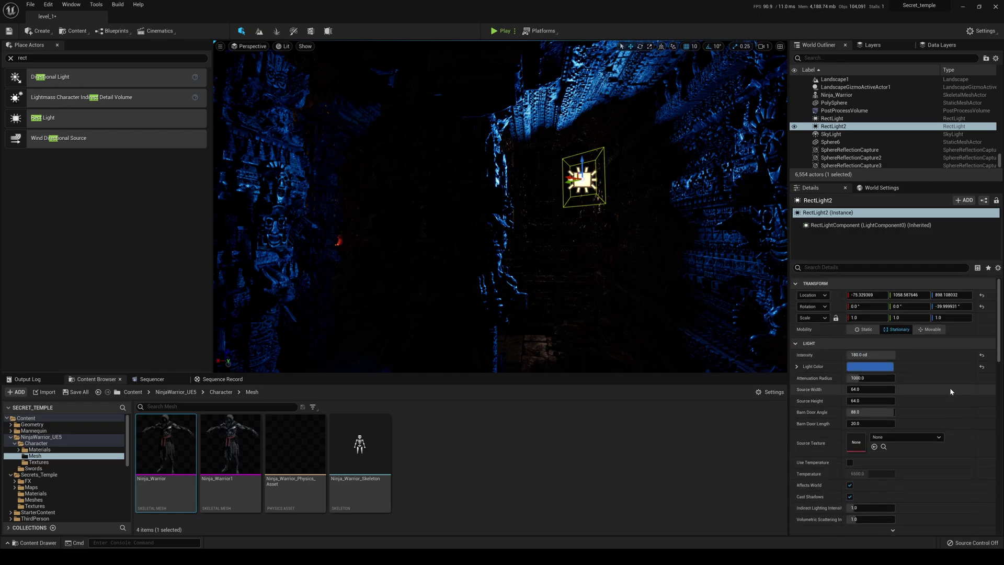
pyautogui.click(931, 366)
pyautogui.click(810, 413)
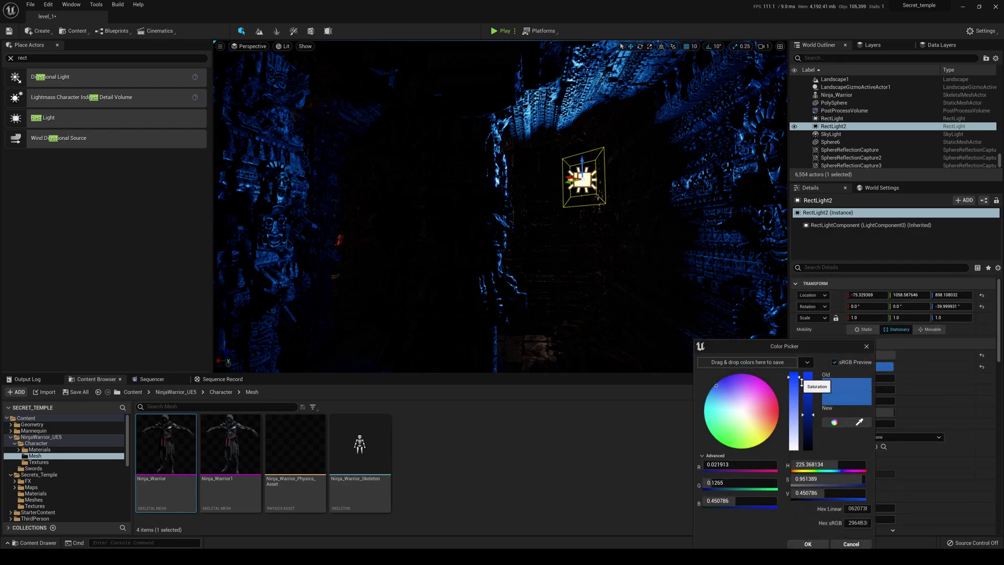
pyautogui.moveTo(802, 382)
pyautogui.mouseDown()
pyautogui.moveTo(799, 415)
pyautogui.moveTo(800, 388)
pyautogui.moveTo(798, 402)
pyautogui.mouseUp()
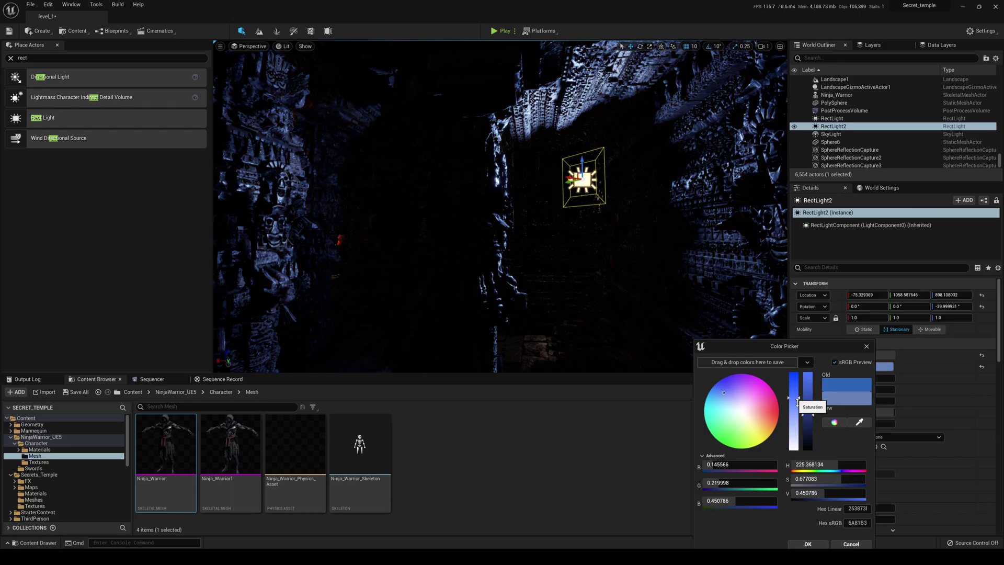
pyautogui.click(811, 546)
# Move RectLight2 further along the passage wall, to about X -30, Y 1222.
pyautogui.moveTo(623, 267)
pyautogui.mouseDown(button='right')
pyautogui.moveTo(523, 272)
pyautogui.moveTo(722, 270)
pyautogui.moveTo(523, 272)
pyautogui.moveTo(486, 262)
pyautogui.moveTo(709, 227)
pyautogui.mouseUp(button='right')
pyautogui.press('w')
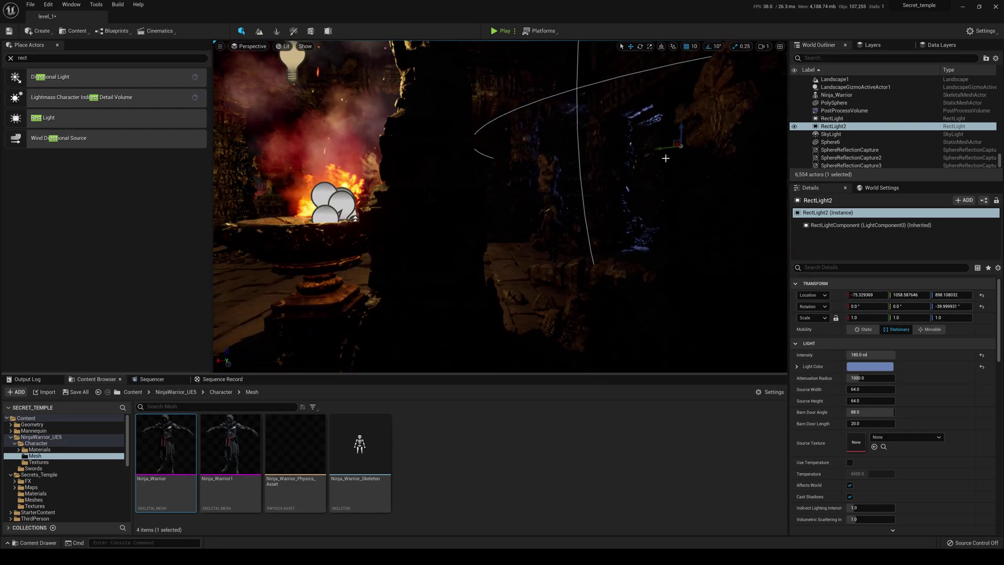
pyautogui.moveTo(664, 148); pyautogui.dragTo(640, 159)
pyautogui.moveTo(674, 269); pyautogui.dragTo(675, 269, button='right')
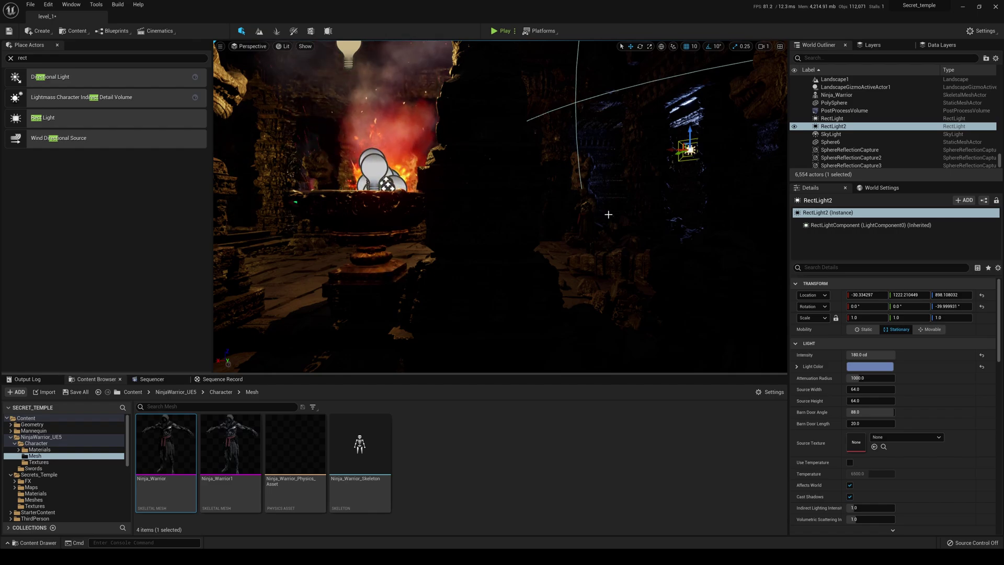
# Hide the Fire_12 emitter burning in the foreground stone bowl of the interior hall.
pyautogui.moveTo(608, 214); pyautogui.dragTo(569, 286, button='right')
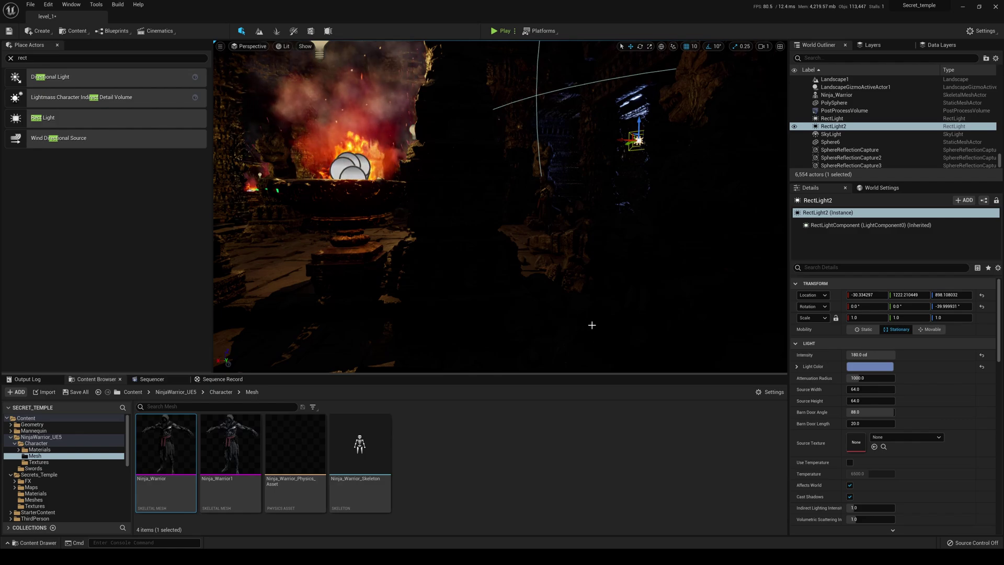
pyautogui.moveTo(601, 293); pyautogui.dragTo(601, 280, button='right')
pyautogui.press('w')
pyautogui.press('g')
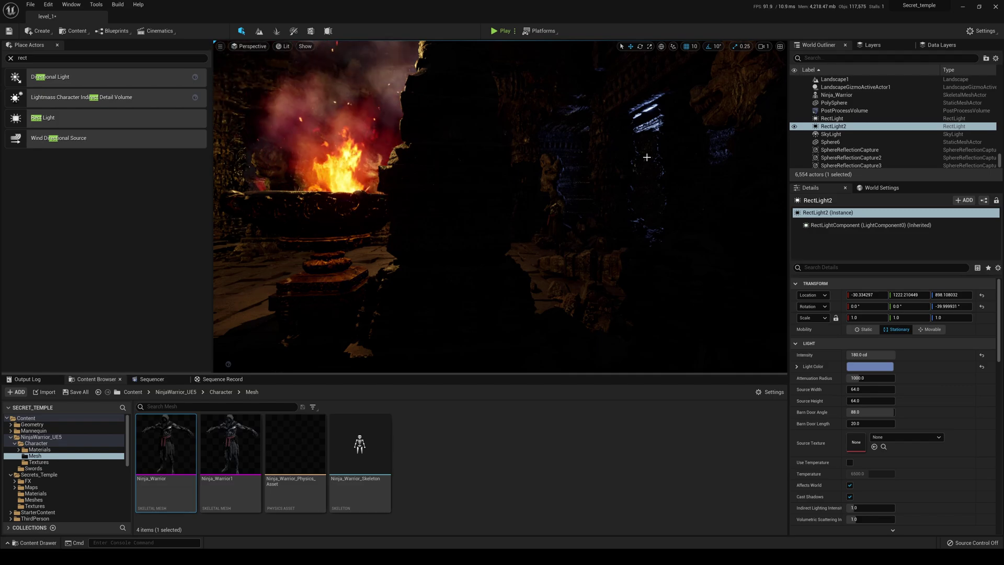
pyautogui.press('f')
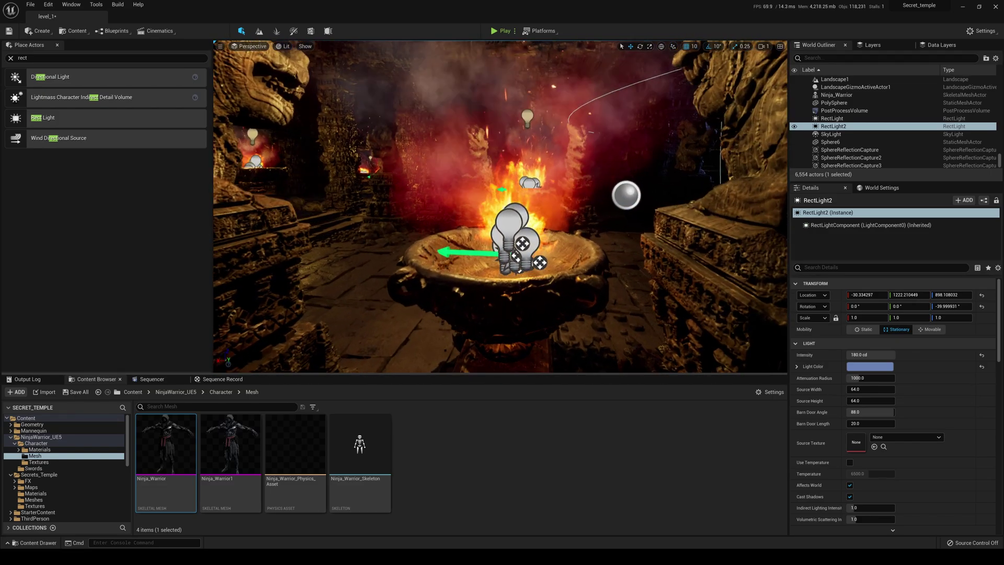
pyautogui.click(522, 251)
pyautogui.press('f')
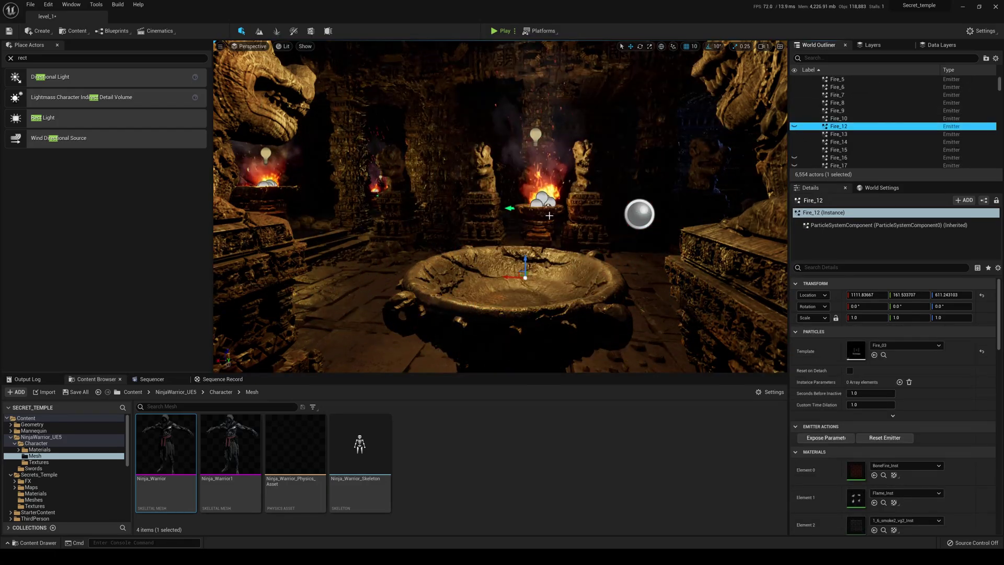
# Duplicate the warm point light over the extinguished bowl and place the copy at about X 1169, Y 274, Z 830.
pyautogui.press('g')
pyautogui.moveTo(525, 214); pyautogui.dragTo(517, 202, button='right')
pyautogui.press('g')
pyautogui.press('s')
pyautogui.click(505, 140)
pyautogui.moveTo(502, 144); pyautogui.dragTo(506, 210, button='right')
pyautogui.press('e')
pyautogui.keyDown('alt'); pyautogui.moveTo(476, 141); pyautogui.dragTo(496, 111); pyautogui.keyUp('alt')
pyautogui.moveTo(496, 111); pyautogui.dragTo(555, 83, button='right')
pyautogui.press('w')
# Shift the Ninja_Warrior slightly sideways on the temple floor, towards the extinguished bowl.
pyautogui.moveTo(568, 237); pyautogui.dragTo(569, 237, button='right')
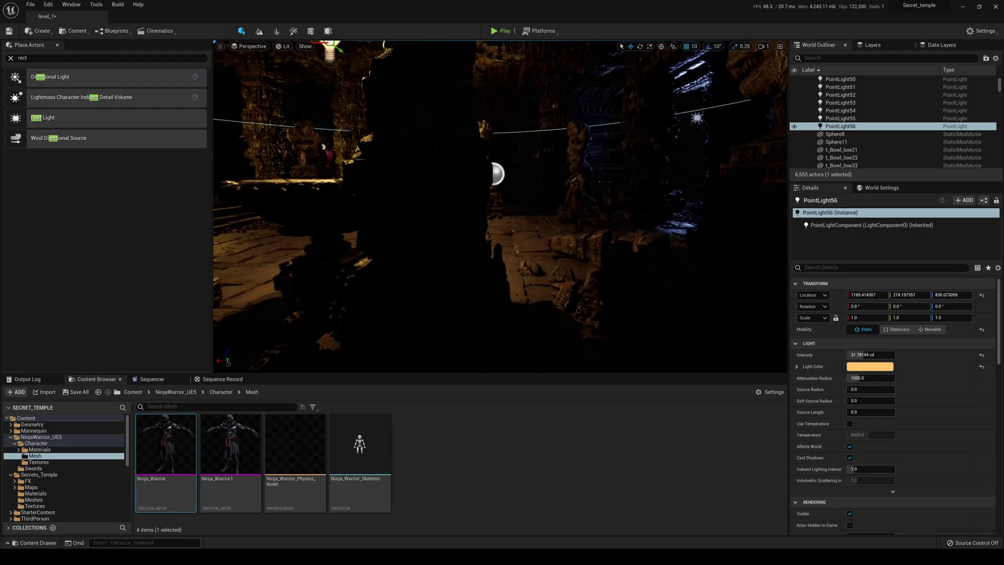
pyautogui.click(568, 237)
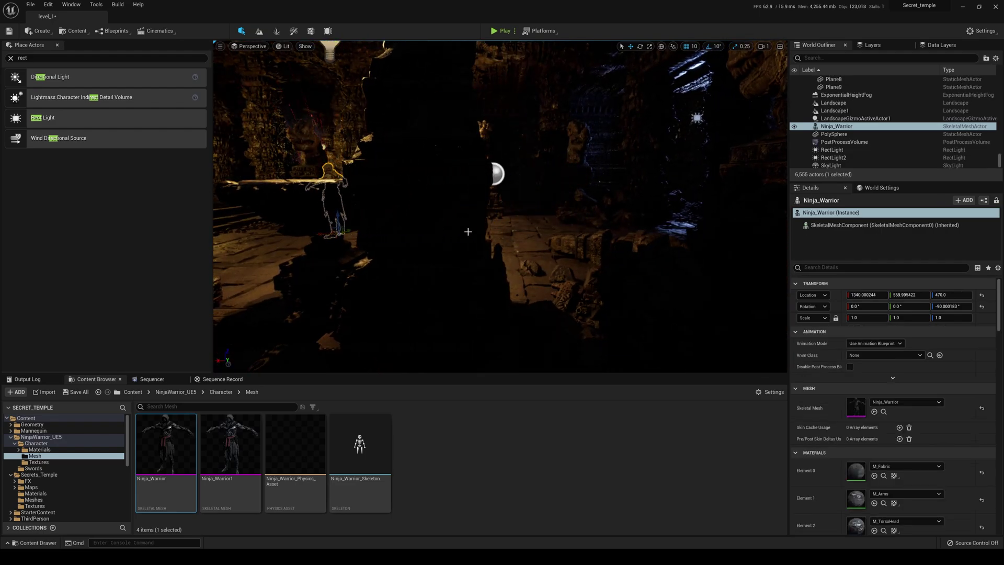
pyautogui.moveTo(468, 231); pyautogui.dragTo(441, 256, button='right')
pyautogui.press('w')
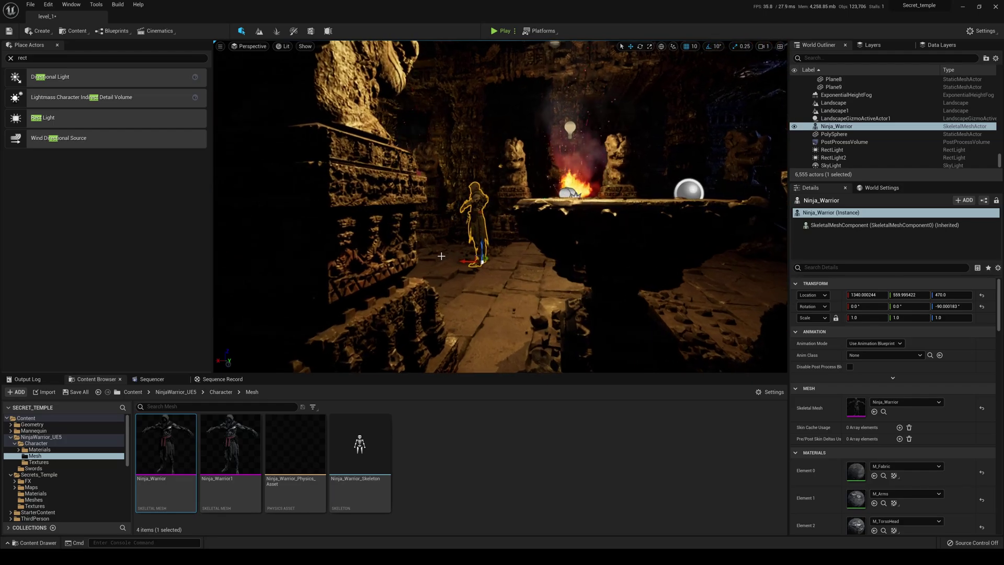
pyautogui.moveTo(500, 268); pyautogui.dragTo(523, 267)
# Set the intensity of PointLight56, the duplicated warm light, to 4 cd.
pyautogui.moveTo(523, 267); pyautogui.dragTo(567, 241, button='right')
pyautogui.press('s')
pyautogui.press('w')
pyautogui.click(567, 241)
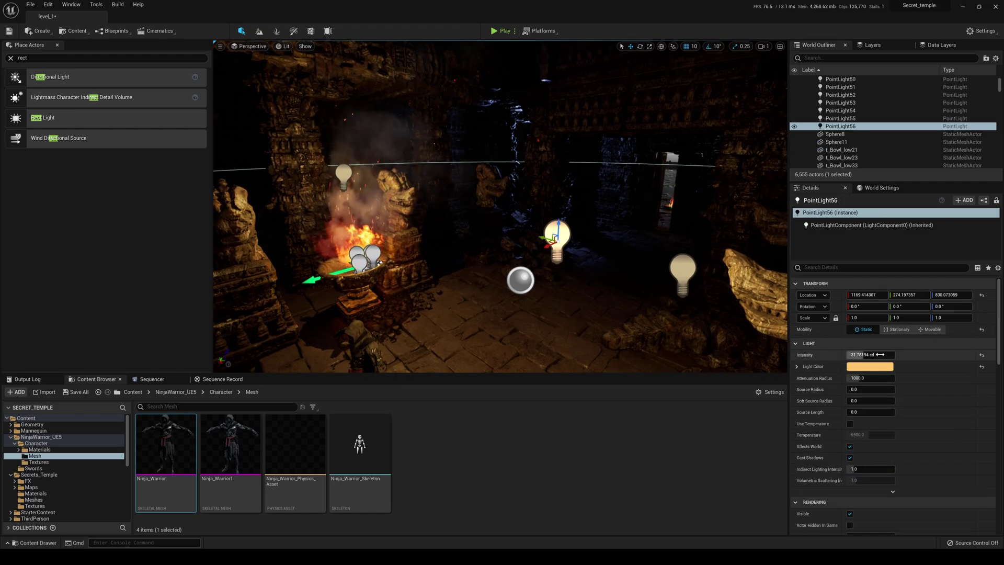
pyautogui.click(863, 355)
pyautogui.write('4')
pyautogui.press('Tab')
pyautogui.press('s')
# Examine the dark foreground column and statue in Unlit view mode, and return to Lit mode.
pyautogui.moveTo(674, 277); pyautogui.dragTo(533, 259, button='right')
pyautogui.moveTo(532, 204); pyautogui.dragTo(530, 215, button='right')
pyautogui.moveTo(589, 244); pyautogui.dragTo(589, 245, button='right')
pyautogui.click(590, 244)
pyautogui.click(283, 47)
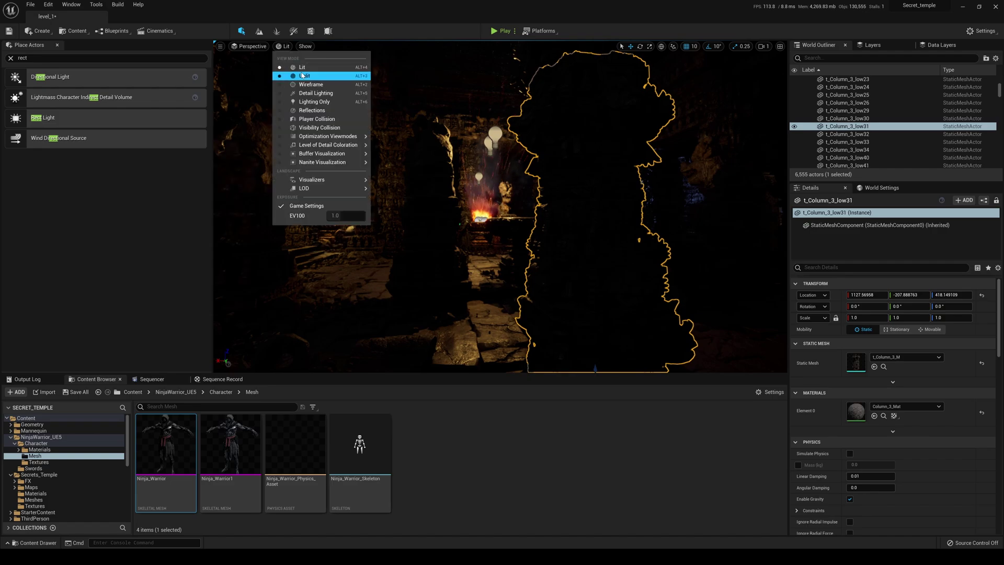
pyautogui.click(305, 77)
pyautogui.moveTo(526, 238); pyautogui.dragTo(492, 245, button='right')
pyautogui.click(552, 218)
pyautogui.click(492, 245)
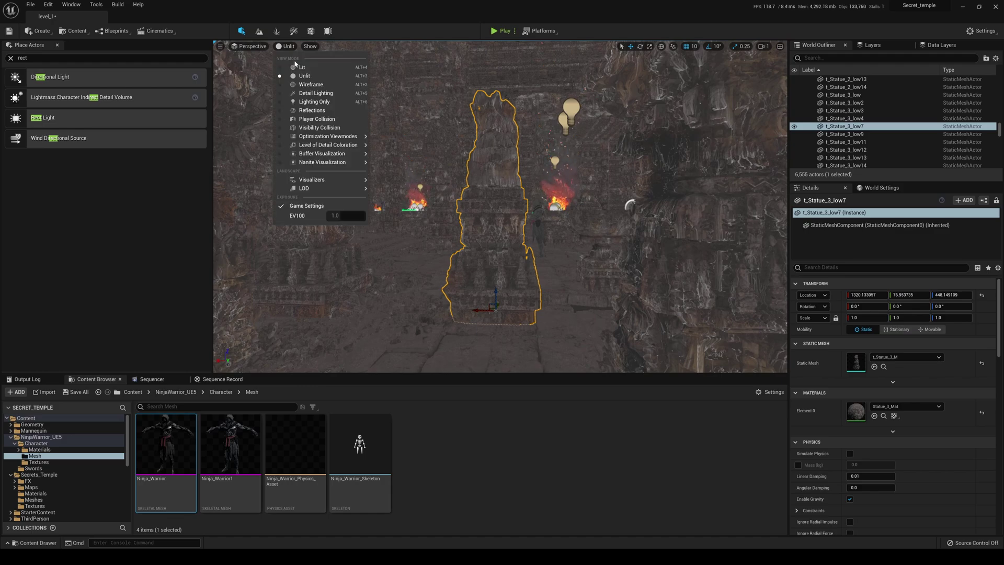
pyautogui.click(299, 67)
# Duplicate RectLight2 and shift the copy along the X axis across the hall to about X 1730.
pyautogui.moveTo(450, 199); pyautogui.dragTo(450, 199, button='right')
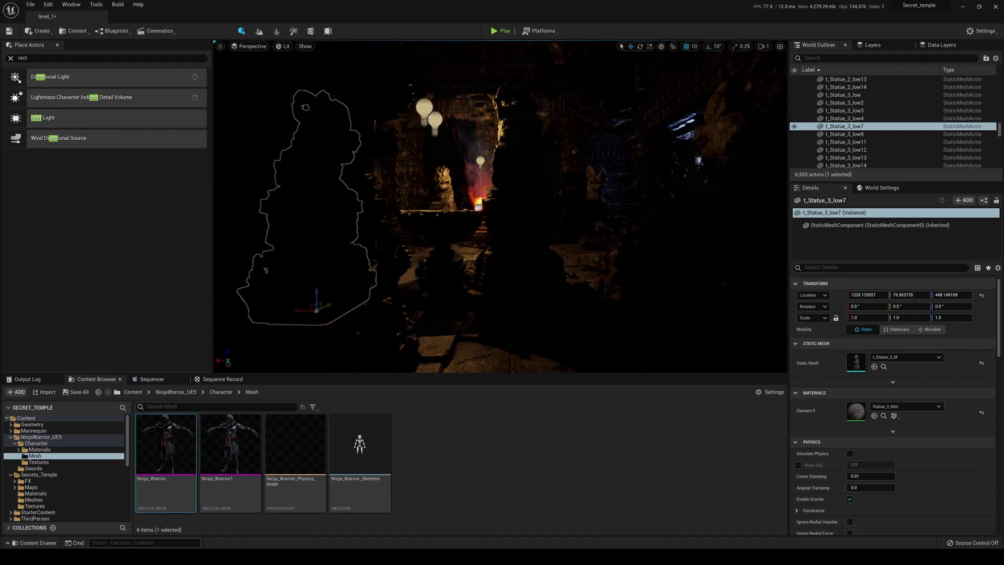
pyautogui.moveTo(565, 172); pyautogui.dragTo(566, 171, button='right')
pyautogui.moveTo(649, 165); pyautogui.dragTo(678, 164, button='right')
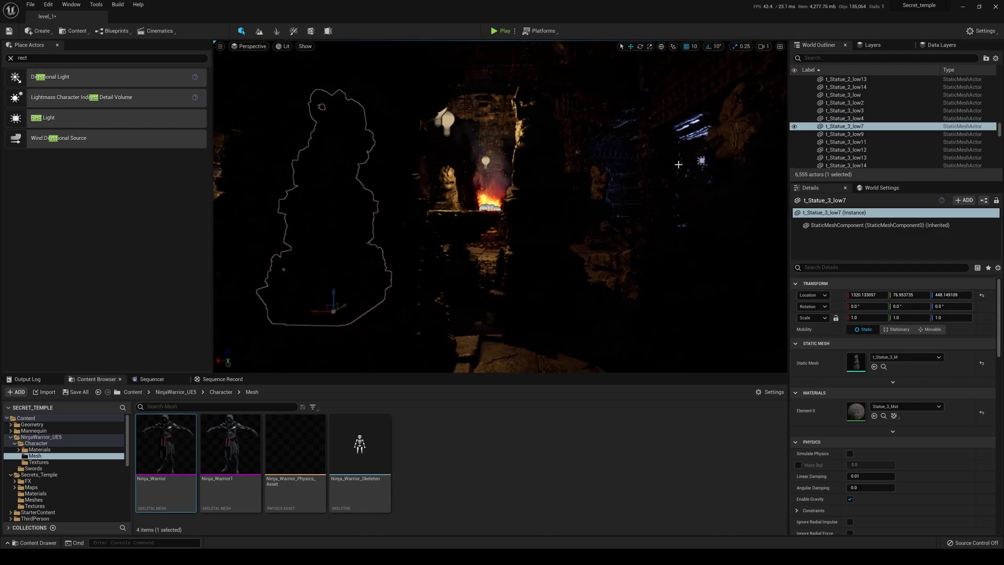
pyautogui.click(704, 164)
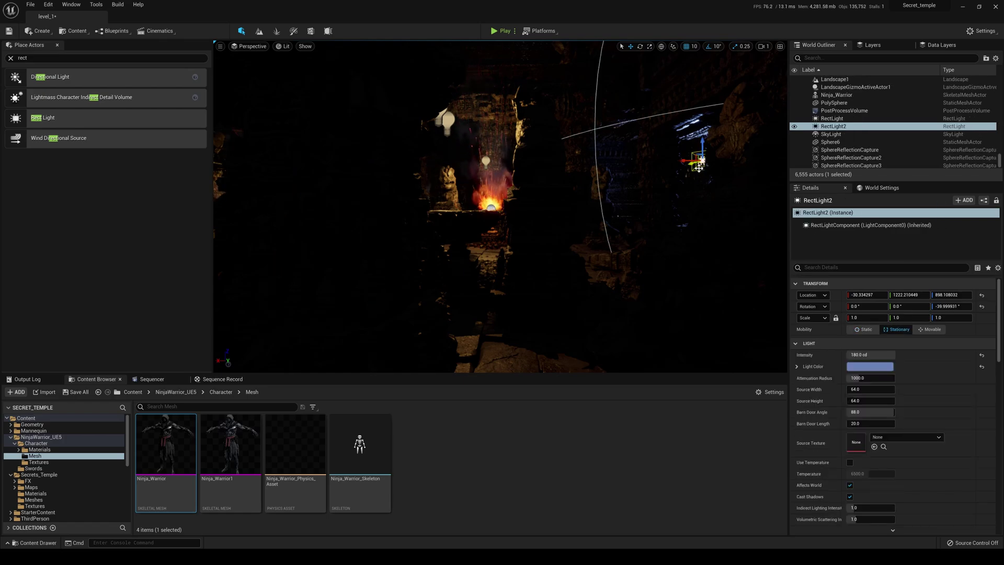
pyautogui.keyDown('alt'); pyautogui.moveTo(694, 165); pyautogui.dragTo(560, 164); pyautogui.keyUp('alt')
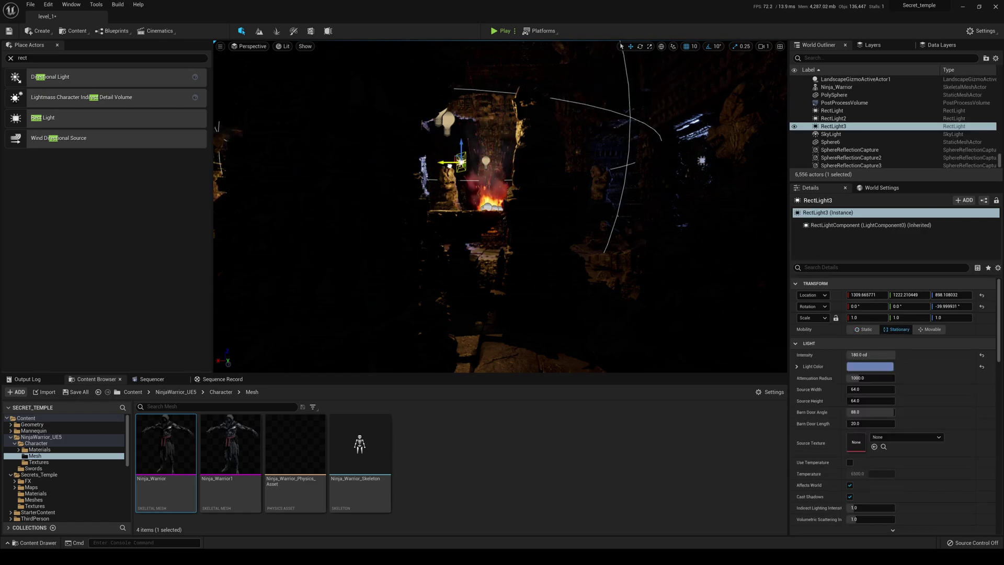
pyautogui.moveTo(490, 181)
pyautogui.mouseDown(button='right')
pyautogui.moveTo(470, 181)
pyautogui.moveTo(505, 185)
pyautogui.moveTo(497, 183)
pyautogui.mouseUp(button='right')
pyautogui.hotkey('ctrl', '`')
pyautogui.hotkey('ctrl', '`')
pyautogui.moveTo(491, 169); pyautogui.dragTo(366, 168)
pyautogui.moveTo(441, 171)
pyautogui.mouseDown(button='right')
pyautogui.moveTo(419, 171)
pyautogui.moveTo(441, 172)
pyautogui.moveTo(451, 185)
pyautogui.mouseUp(button='right')
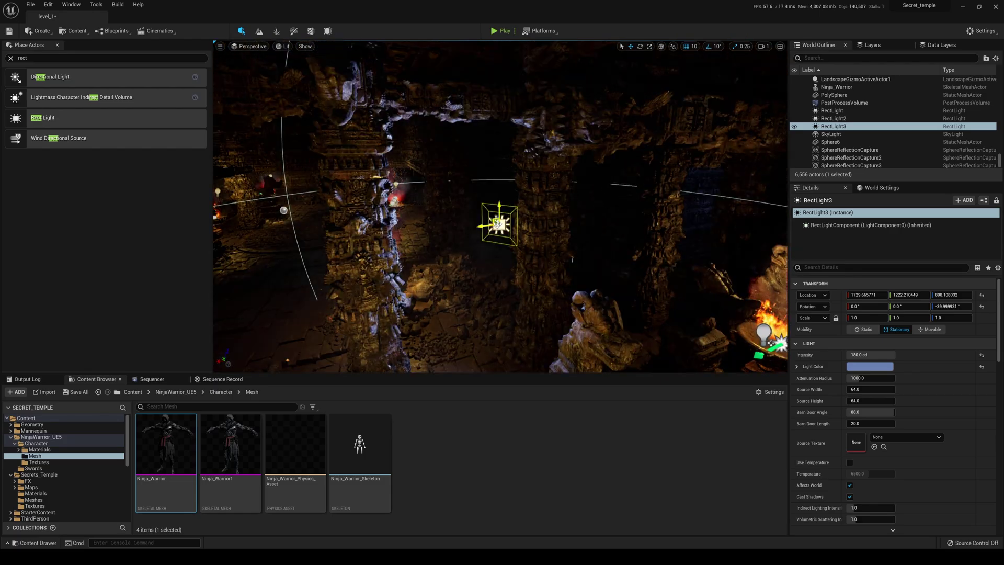
# Reposition RectLight3 among the columns inside the temple, to about X 1520, Y 1912, Z 738.
pyautogui.moveTo(502, 222); pyautogui.dragTo(482, 238)
pyautogui.hotkey('ctrl', 'z')
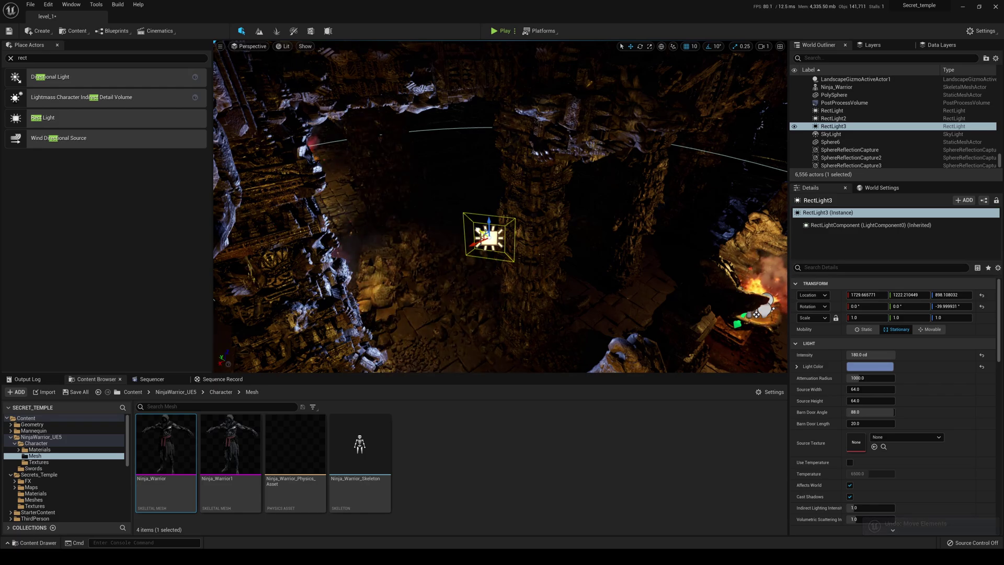
pyautogui.moveTo(479, 231); pyautogui.dragTo(318, 111)
pyautogui.moveTo(318, 111)
pyautogui.mouseDown(button='right')
pyautogui.moveTo(428, 116)
pyautogui.moveTo(460, 78)
pyautogui.moveTo(491, 73)
pyautogui.moveTo(298, 111)
pyautogui.mouseUp(button='right')
pyautogui.moveTo(542, 201); pyautogui.dragTo(542, 201, button='right')
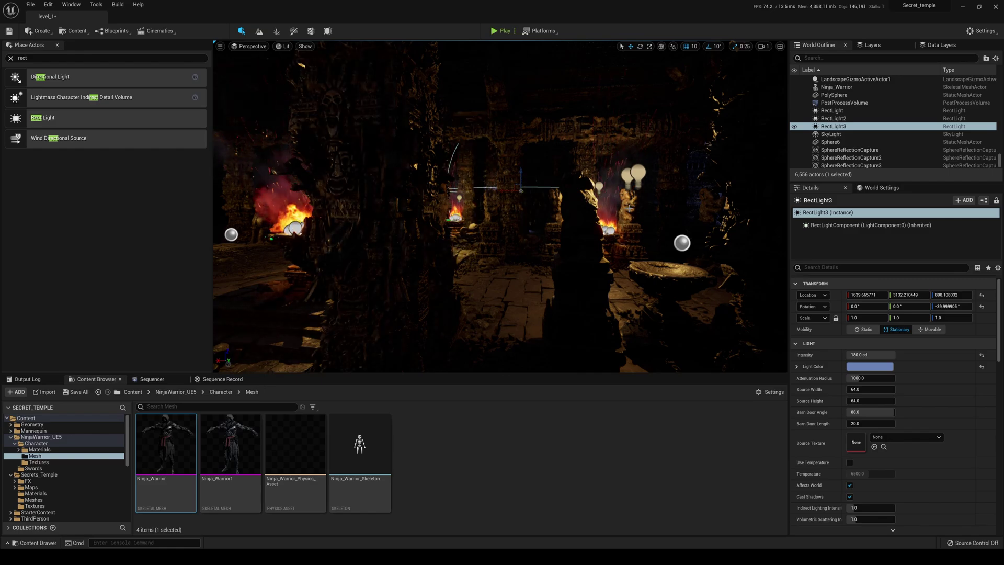
pyautogui.moveTo(630, 208); pyautogui.dragTo(630, 208, button='right')
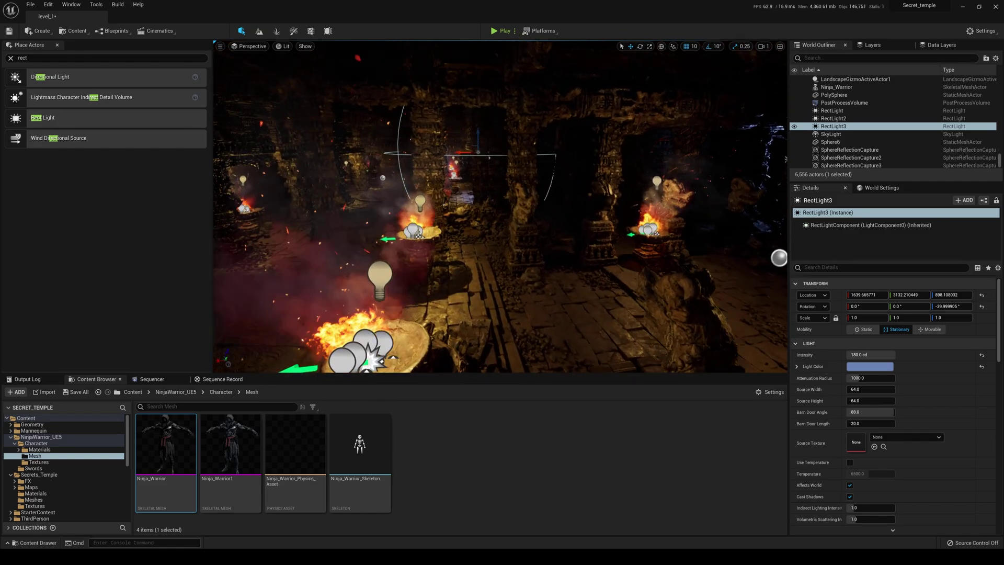
pyautogui.moveTo(488, 164); pyautogui.dragTo(488, 163, button='right')
pyautogui.scroll(10, 489, 163)
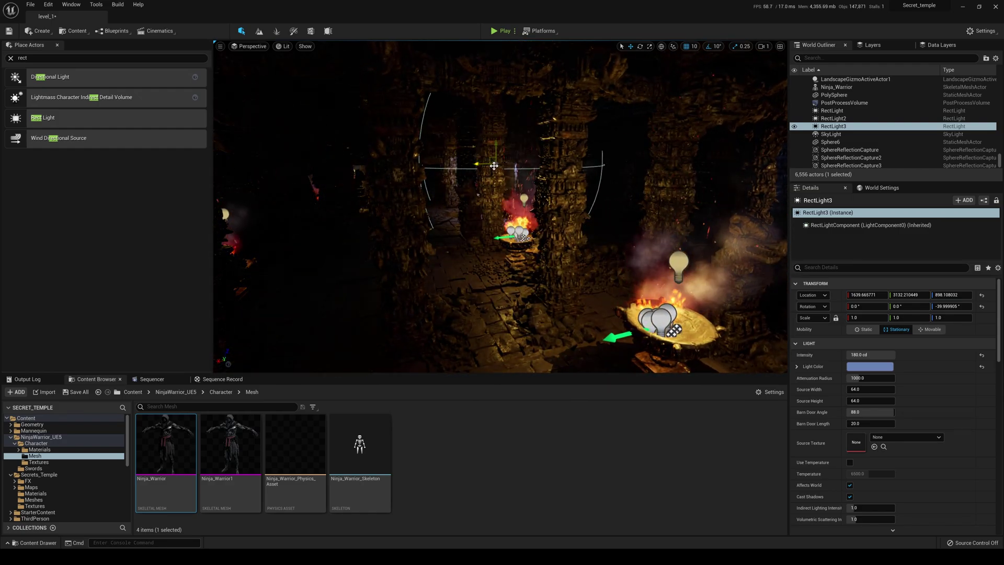
pyautogui.moveTo(494, 165); pyautogui.dragTo(506, 181)
pyautogui.moveTo(506, 181); pyautogui.dragTo(506, 181, button='right')
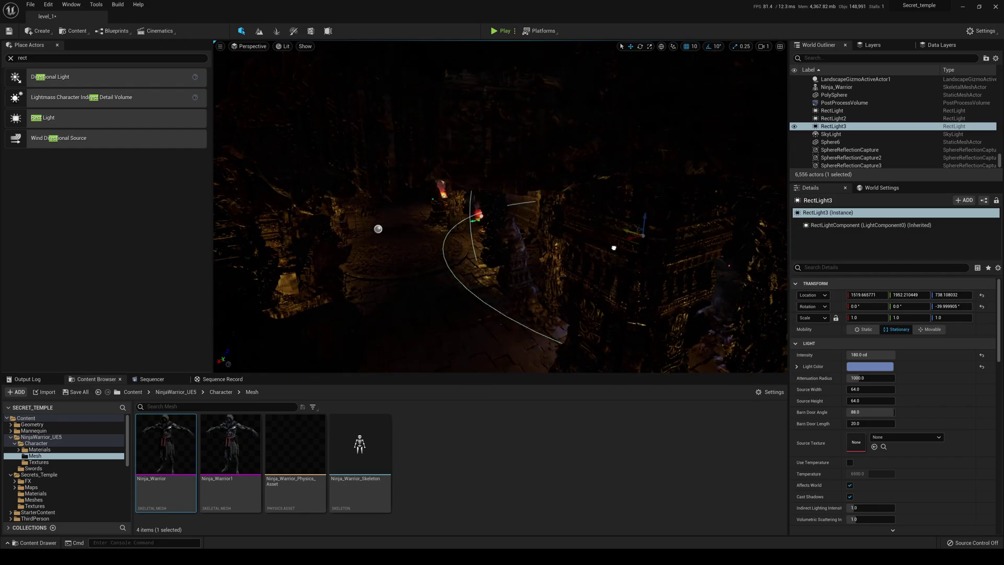
pyautogui.moveTo(614, 247); pyautogui.dragTo(620, 250)
pyautogui.moveTo(620, 250); pyautogui.dragTo(621, 250, button='right')
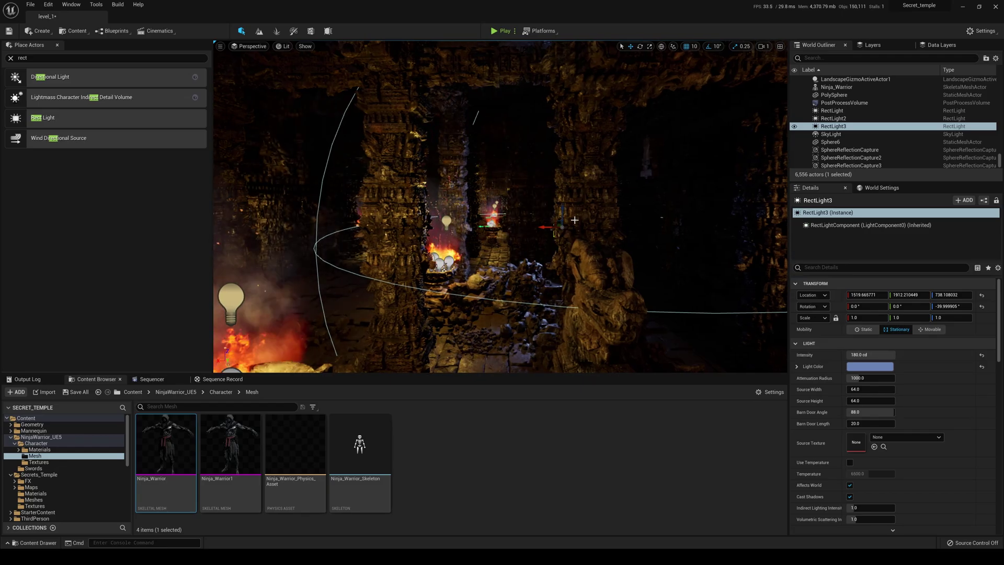
# Move RectLight3 to about X 1430, Z 948 and rotate it about Z to about -240° towards the wall behind the statues.
pyautogui.moveTo(566, 216); pyautogui.dragTo(503, 169)
pyautogui.moveTo(503, 168); pyautogui.dragTo(511, 153, button='right')
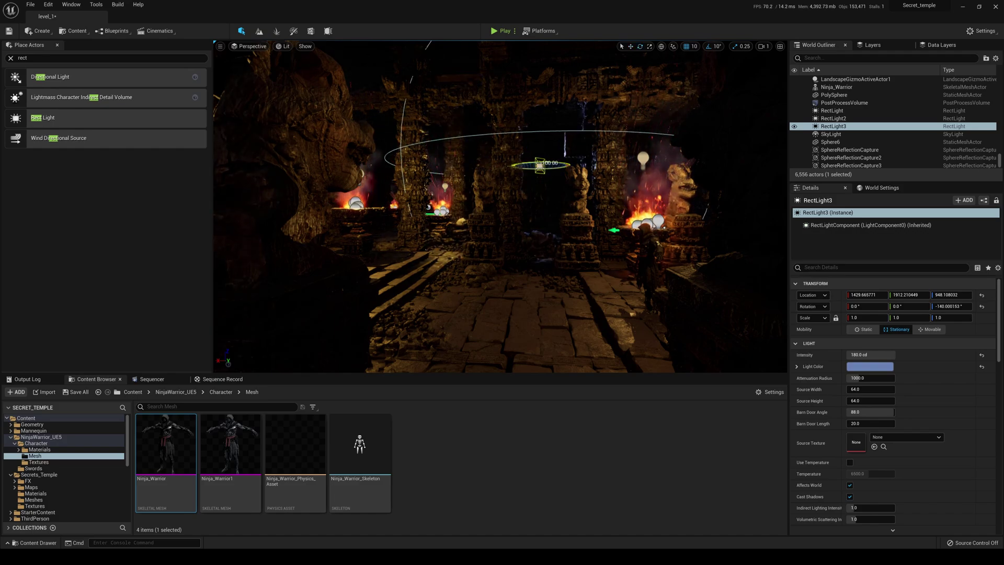
pyautogui.moveTo(511, 153); pyautogui.dragTo(511, 154, button='right')
pyautogui.moveTo(501, 206); pyautogui.dragTo(500, 206, button='right')
pyautogui.press('e')
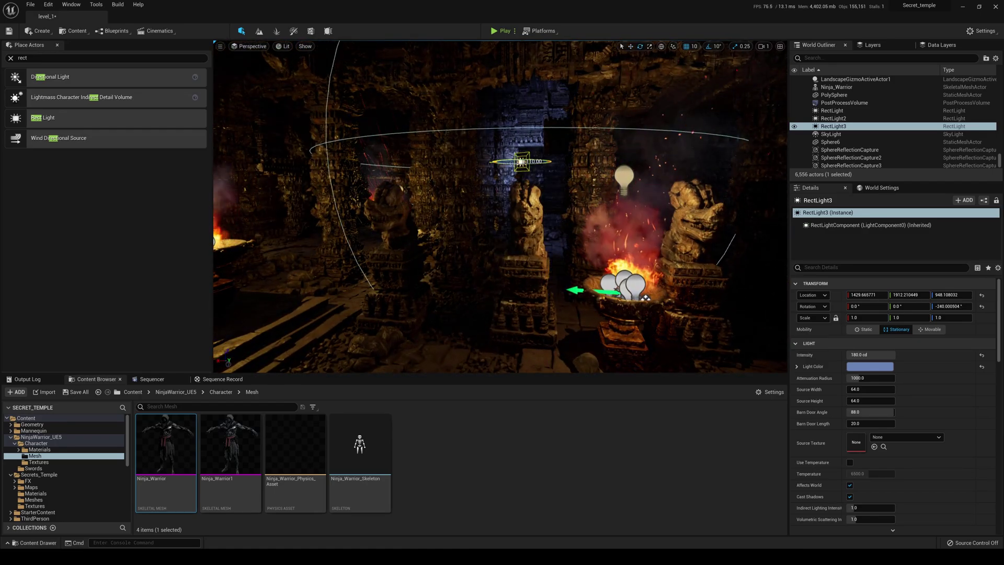
# Move RectLight3 to about X 1351, Y 2248, Z 968 and set its intensity to 40 cd.
pyautogui.moveTo(539, 173); pyautogui.dragTo(539, 173, button='right')
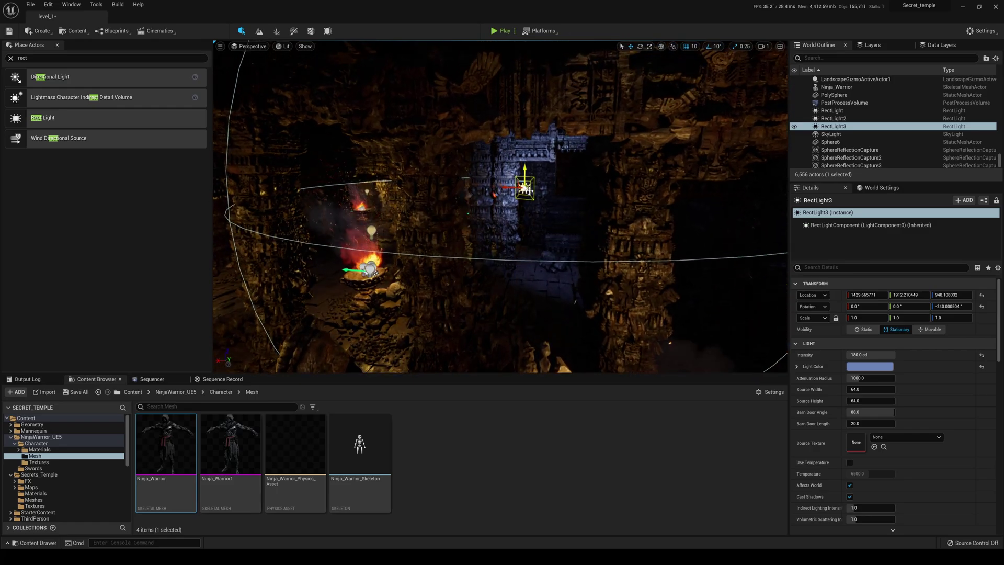
pyautogui.moveTo(539, 185); pyautogui.dragTo(545, 183)
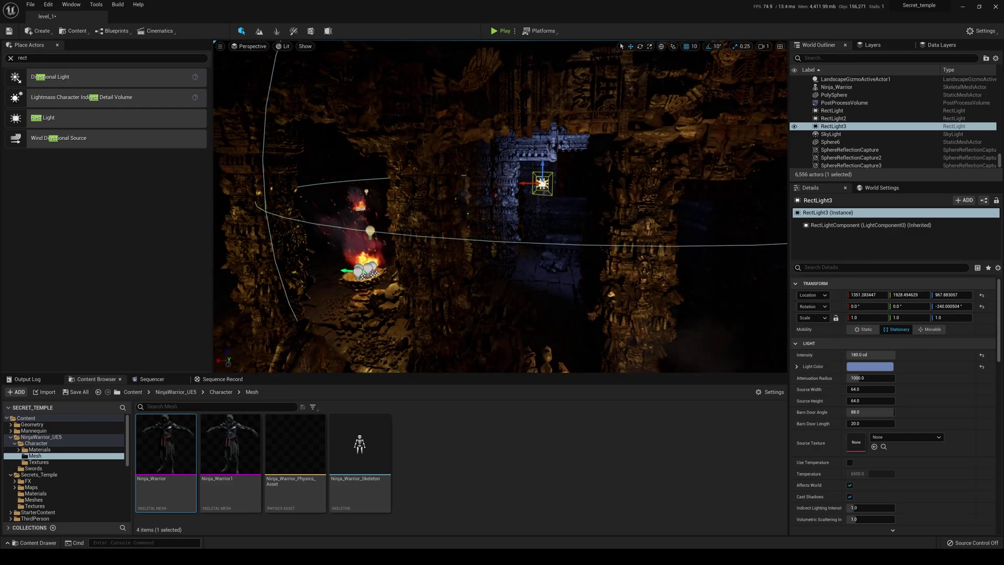
pyautogui.moveTo(545, 183); pyautogui.dragTo(546, 183, button='right')
pyautogui.moveTo(339, 189); pyautogui.dragTo(476, 189)
pyautogui.moveTo(469, 187); pyautogui.dragTo(469, 188, button='right')
pyautogui.press('g')
pyautogui.moveTo(525, 243); pyautogui.dragTo(525, 244, button='right')
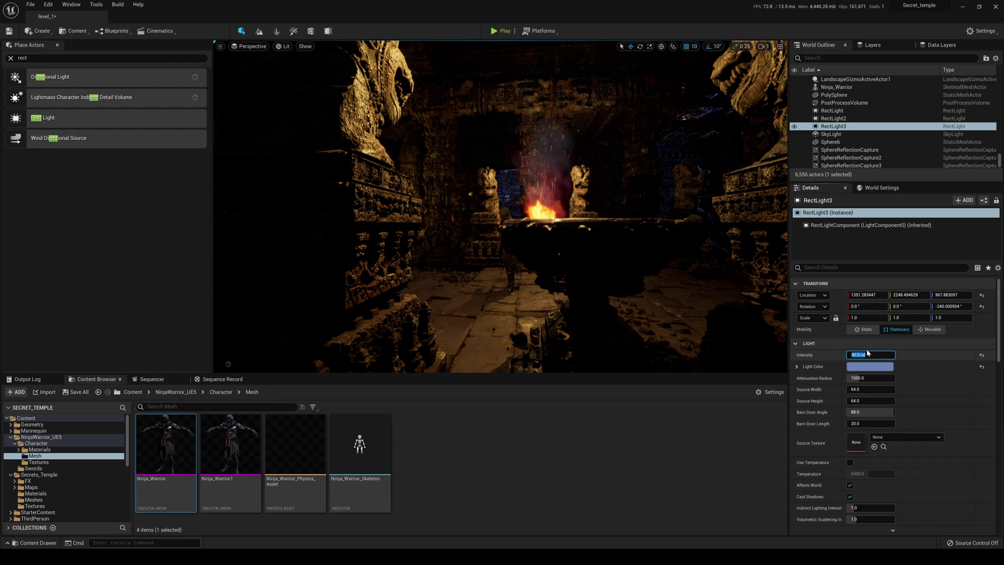
# Duplicate RectLight3 and shift the copy along X to about 1831, lowering it to about Z 908.
pyautogui.moveTo(574, 253); pyautogui.dragTo(530, 234, button='right')
pyautogui.keyDown('alt'); pyautogui.moveTo(622, 216); pyautogui.dragTo(446, 220); pyautogui.keyUp('alt')
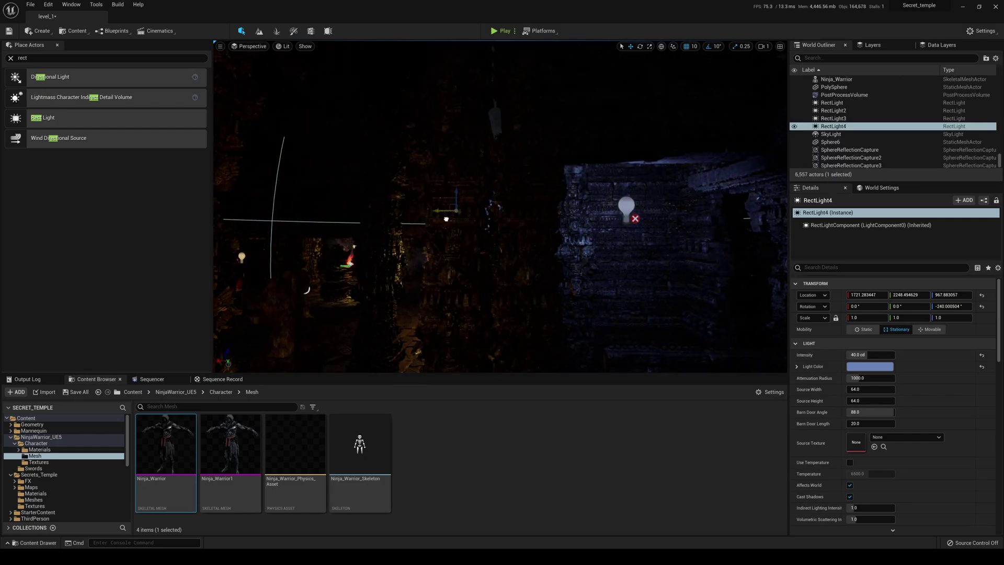
pyautogui.moveTo(430, 231); pyautogui.dragTo(429, 232, button='right')
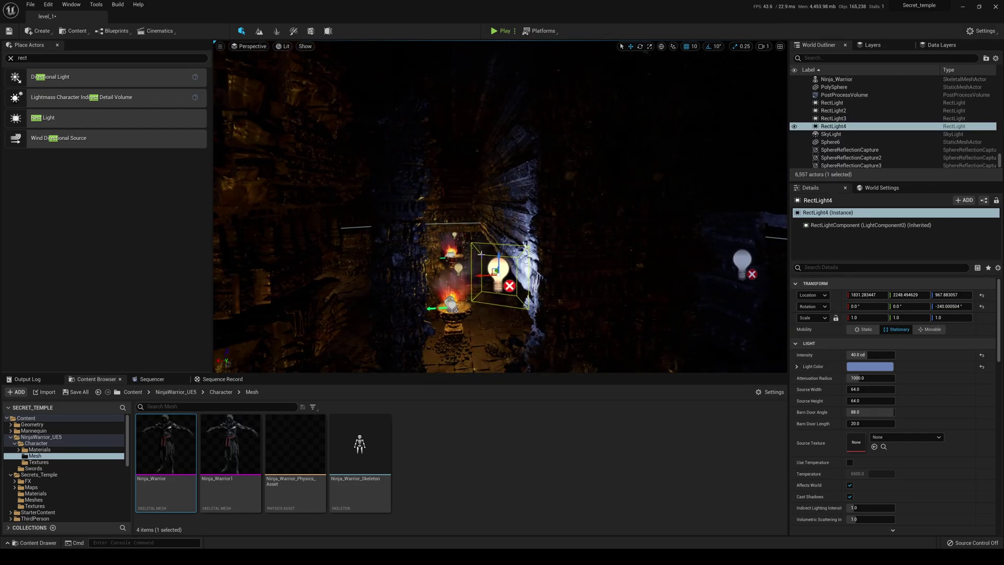
pyautogui.moveTo(499, 256); pyautogui.dragTo(499, 291)
# Set the mobility of both RectLight4 and RectLight3 to Movable.
pyautogui.click(930, 331)
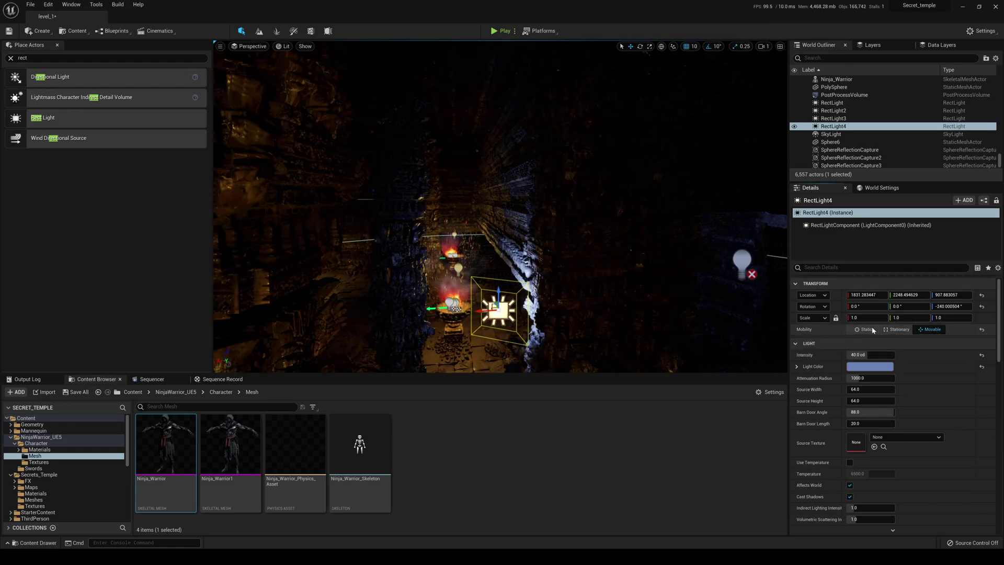
pyautogui.click(589, 250)
pyautogui.moveTo(589, 251); pyautogui.dragTo(589, 250, button='right')
pyautogui.click(585, 266)
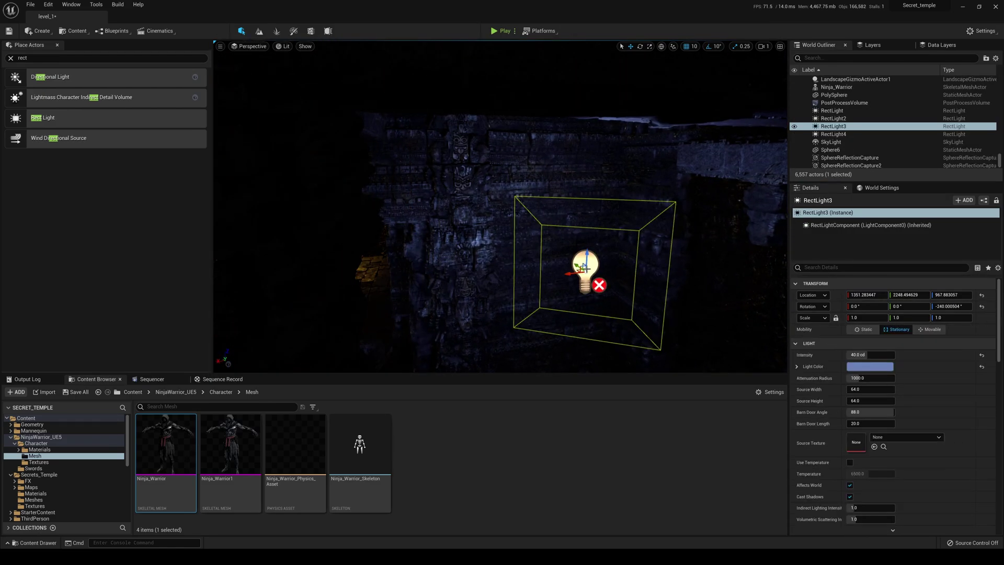
pyautogui.click(931, 329)
pyautogui.moveTo(502, 209); pyautogui.dragTo(685, 209, button='right')
pyautogui.moveTo(553, 224); pyautogui.dragTo(575, 224, button='right')
pyautogui.click(554, 224)
# Move RectLight4 deeper along the side corridor, to about Y 2868, Z 808.
pyautogui.click(473, 222)
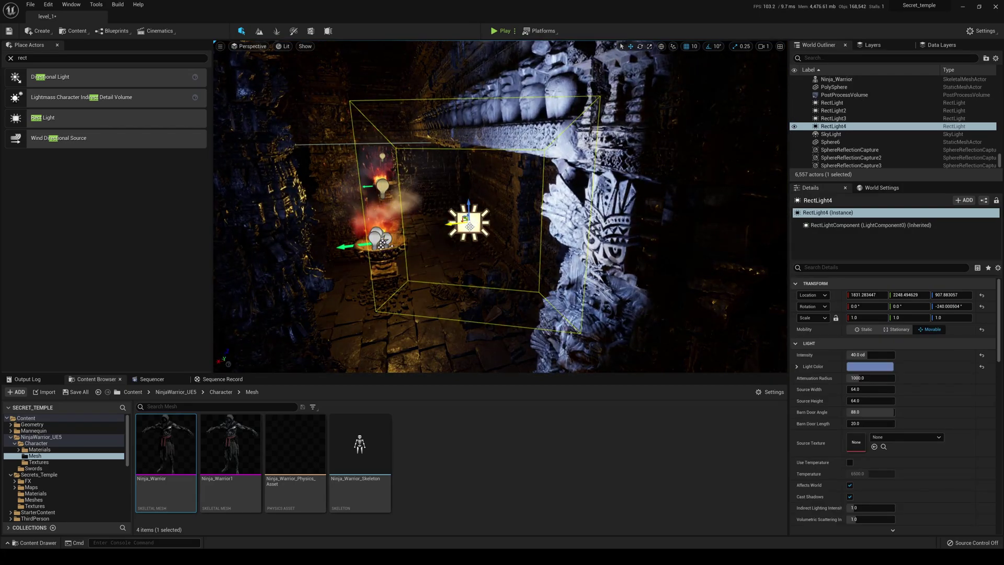
pyautogui.moveTo(472, 222); pyautogui.dragTo(460, 214, button='right')
pyautogui.moveTo(428, 201); pyautogui.dragTo(401, 156)
pyautogui.moveTo(453, 121)
pyautogui.mouseDown(button='right')
pyautogui.moveTo(418, 123)
pyautogui.moveTo(434, 131)
pyautogui.moveTo(453, 121)
pyautogui.mouseUp(button='right')
pyautogui.moveTo(441, 116); pyautogui.dragTo(527, 172)
pyautogui.hotkey('ctrl', 'z')
pyautogui.hotkey('ctrl', 'z')
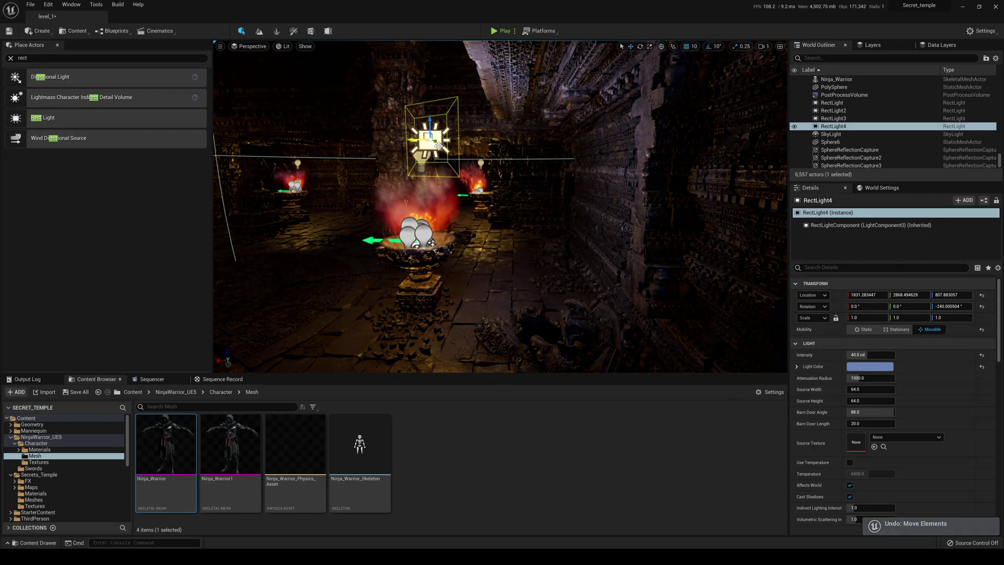
# Shift RectLight4 along the Y axis to about Y 3518 and check the lighting from the main hall.
pyautogui.moveTo(458, 141); pyautogui.dragTo(547, 157)
pyautogui.press('s')
pyautogui.moveTo(546, 157); pyautogui.dragTo(552, 156, button='right')
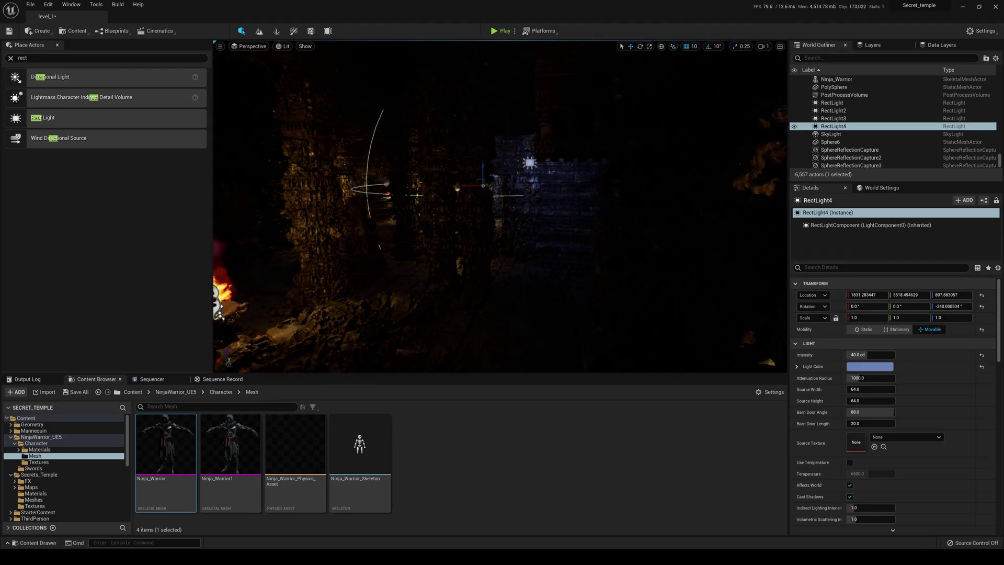
pyautogui.press('s')
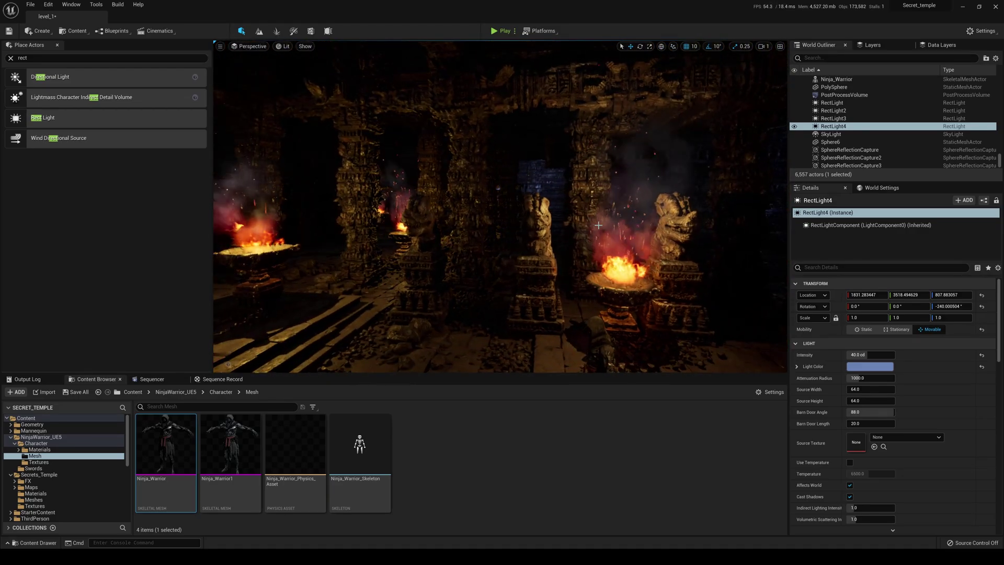
pyautogui.press('s')
pyautogui.press('w')
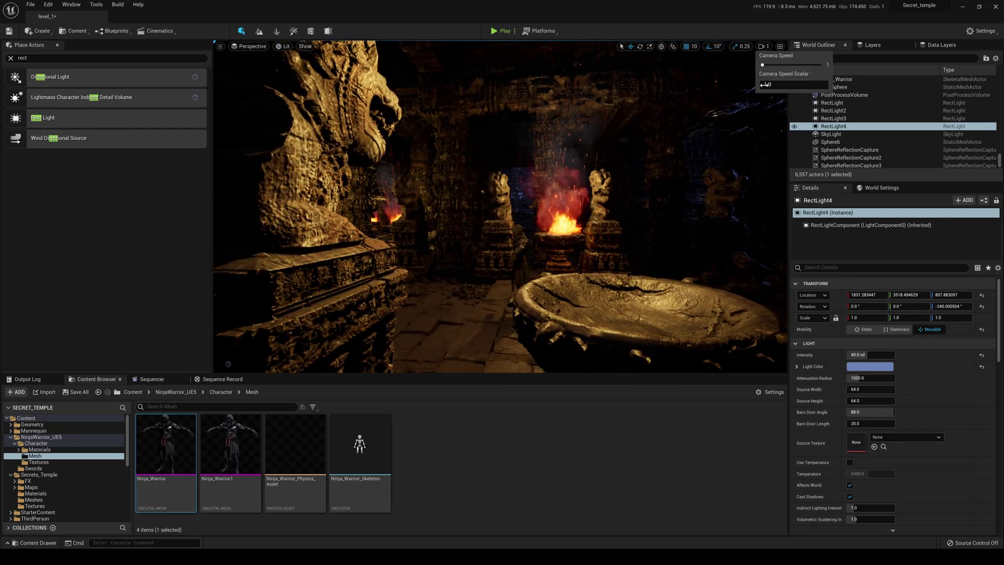
pyautogui.press('s')
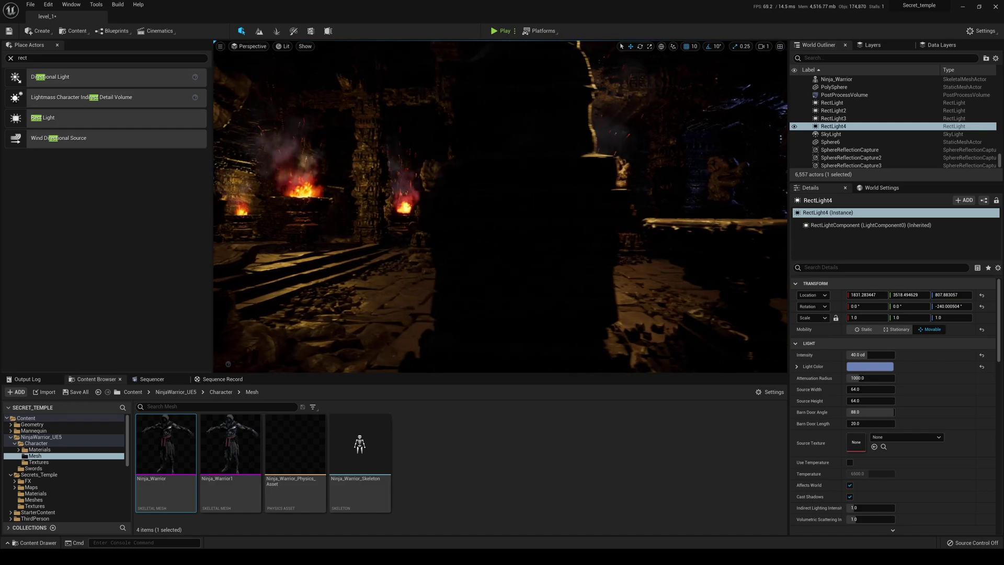
# Reposition RectLight4 to about X 2621, Z 708, rotated about Z to about -270°, and set its intensity to 100 cd.
pyautogui.moveTo(501, 207); pyautogui.dragTo(542, 207, button='right')
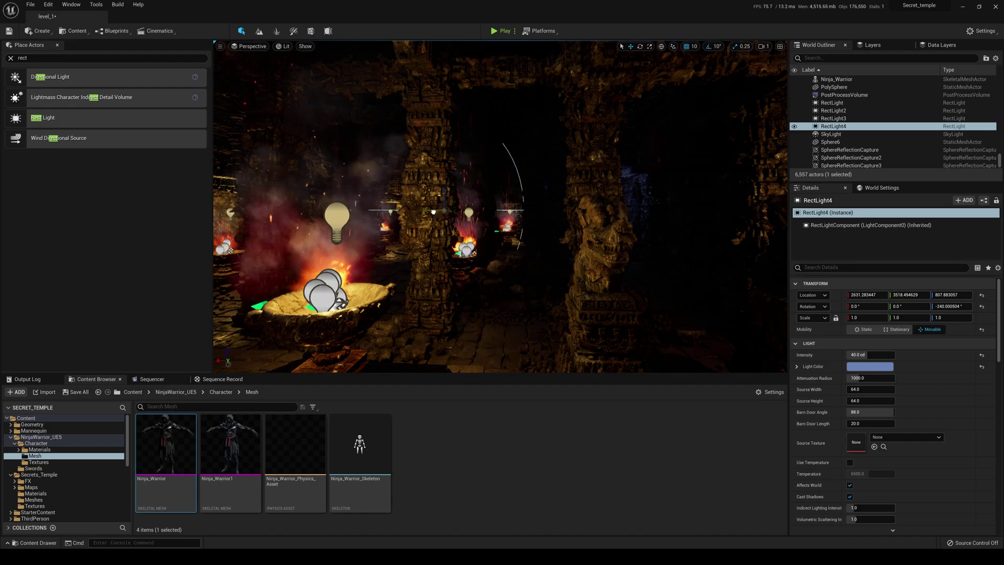
pyautogui.moveTo(542, 207); pyautogui.dragTo(542, 207, button='right')
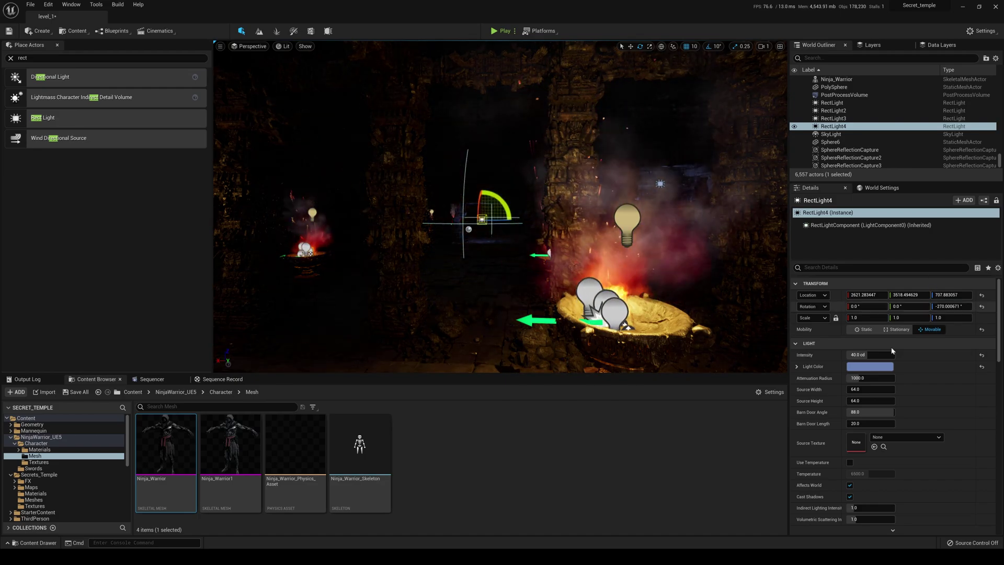
pyautogui.click(867, 354)
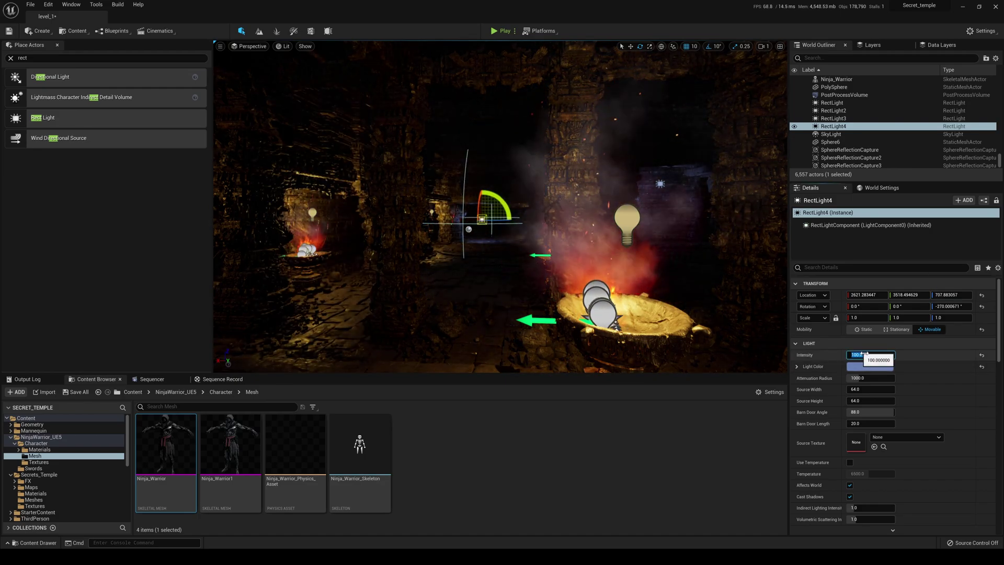
pyautogui.moveTo(638, 235); pyautogui.dragTo(659, 243, button='right')
# Move Ninja_Warrior up the steps onto the circular carved floor, to about X 2760, Z 510.
pyautogui.moveTo(502, 207); pyautogui.dragTo(542, 207, button='right')
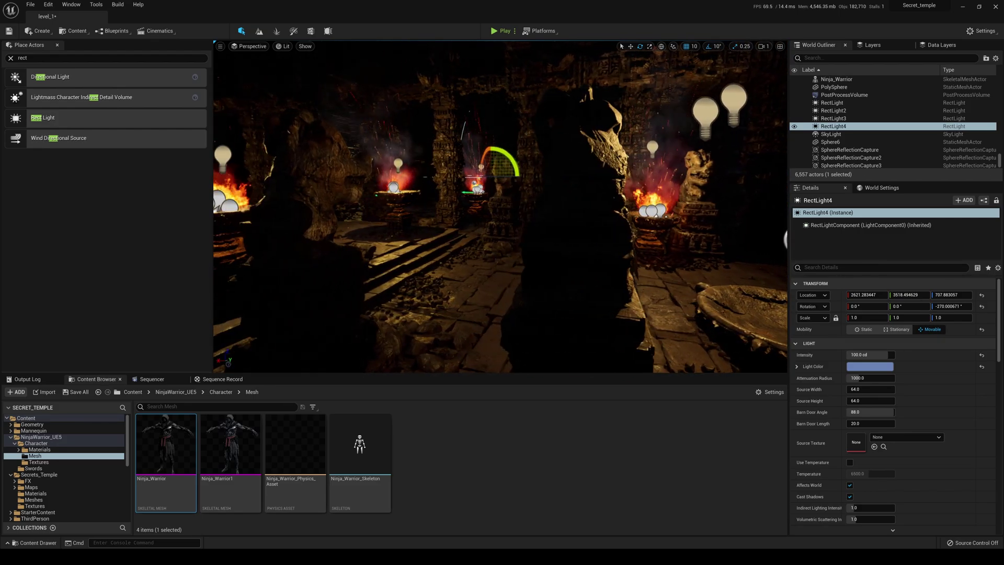
pyautogui.moveTo(500, 207); pyautogui.dragTo(387, 207, button='right')
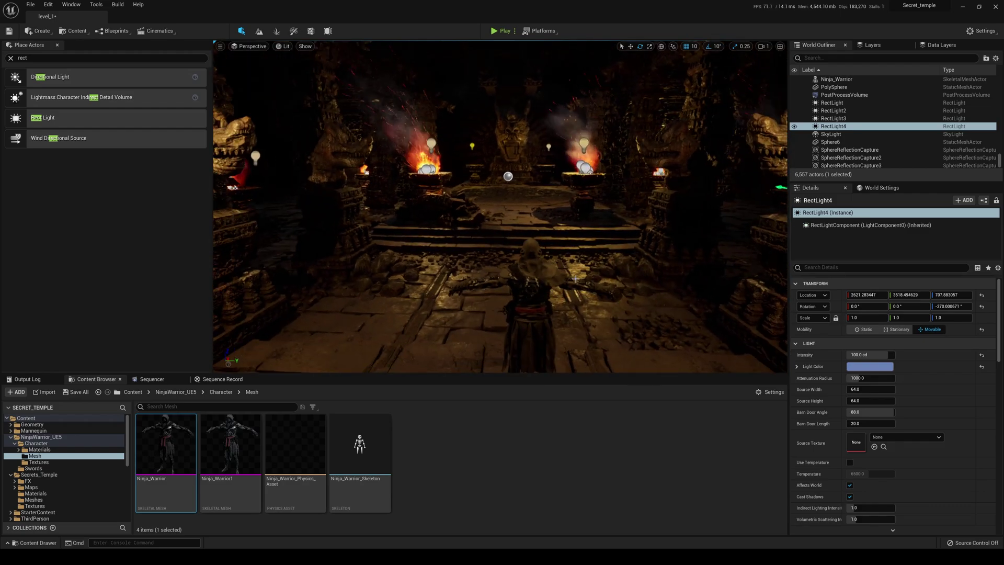
pyautogui.click(526, 239)
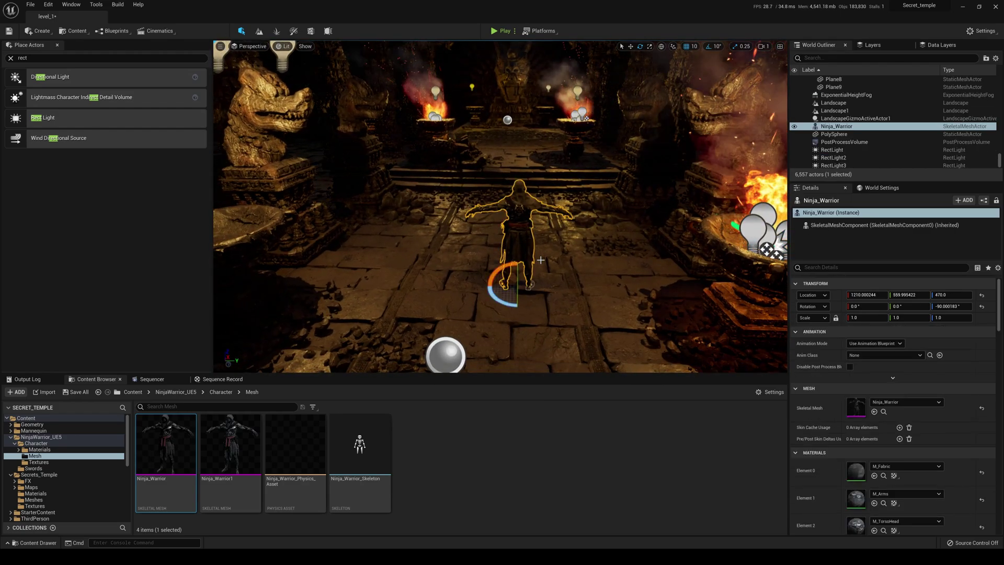
pyautogui.moveTo(564, 301); pyautogui.dragTo(557, 301, button='right')
pyautogui.moveTo(484, 307); pyautogui.dragTo(404, 168)
pyautogui.press('w')
pyautogui.moveTo(489, 265); pyautogui.dragTo(528, 276, button='right')
pyautogui.press('w')
pyautogui.press('a')
pyautogui.moveTo(506, 245); pyautogui.dragTo(495, 215)
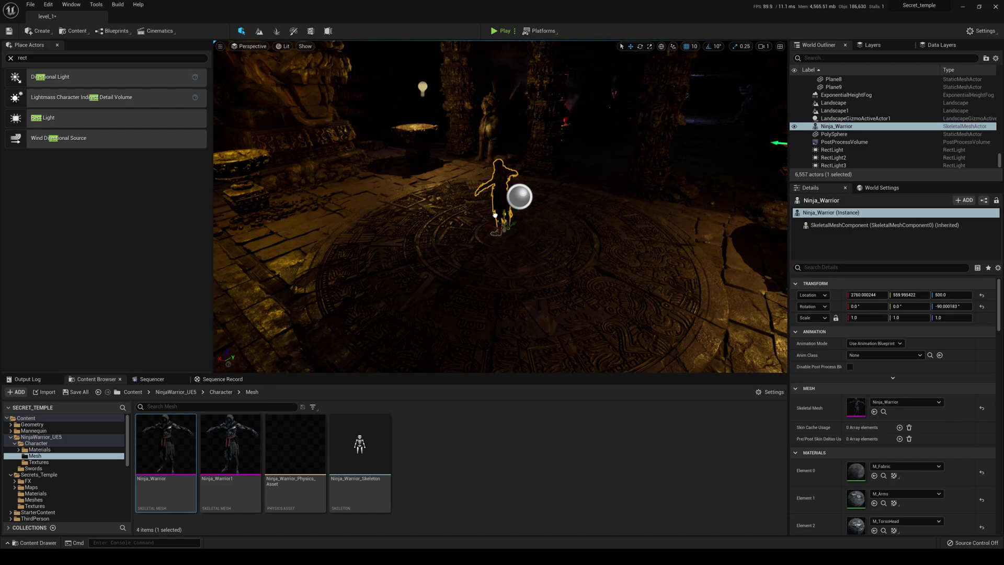
# Duplicate RectLight4 and shift the copy along the Y axis to about Y 598, over the circular carved floor.
pyautogui.moveTo(494, 209); pyautogui.dragTo(577, 192, button='right')
pyautogui.press('w')
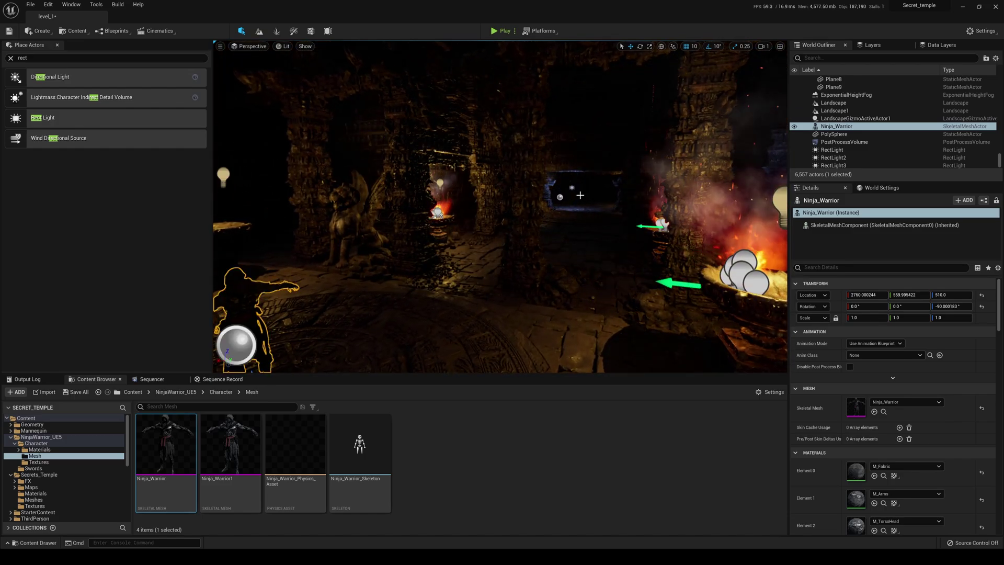
pyautogui.click(599, 231)
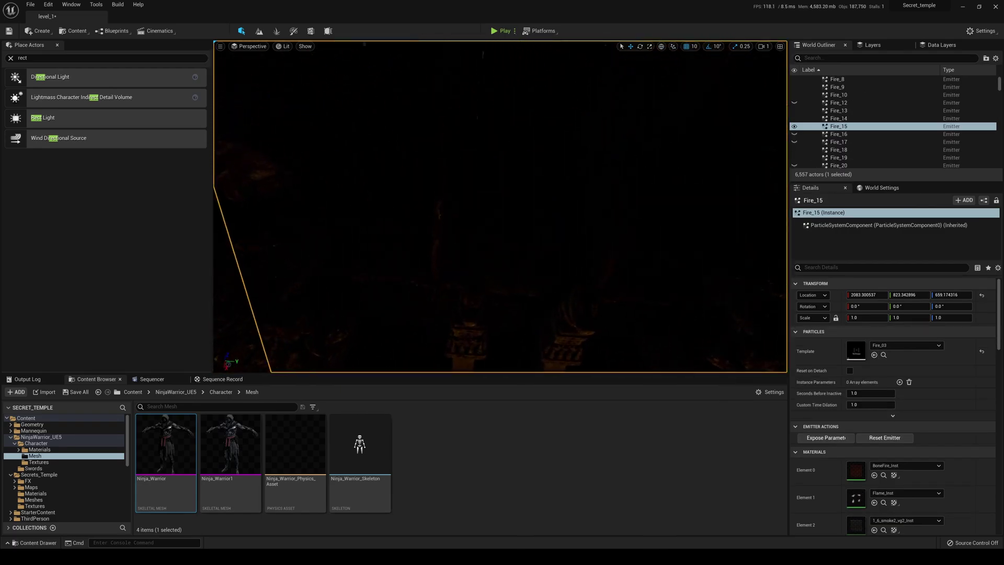
pyautogui.press('w')
pyautogui.moveTo(599, 230); pyautogui.dragTo(679, 239, button='right')
pyautogui.press('w')
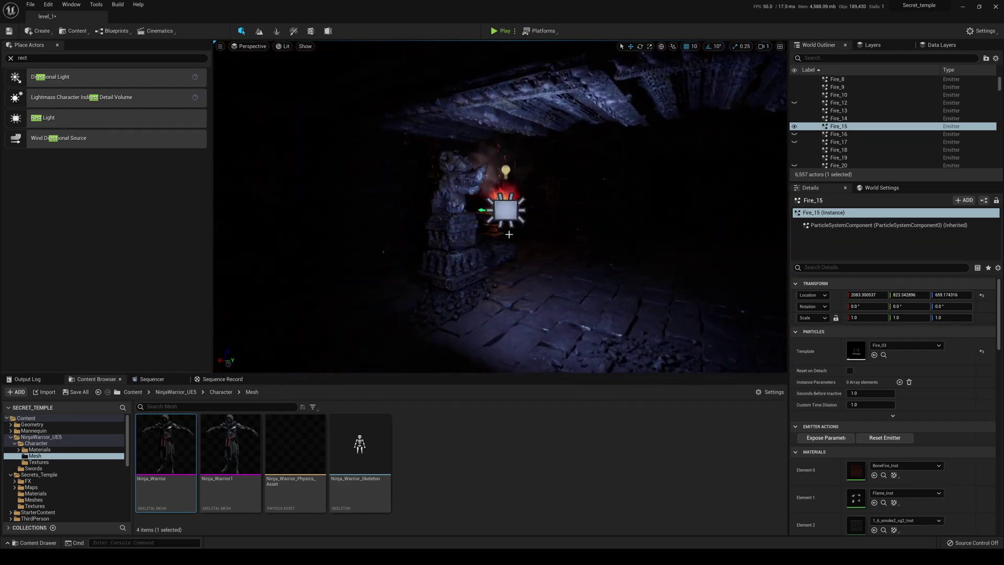
pyautogui.click(507, 207)
pyautogui.moveTo(575, 229); pyautogui.dragTo(609, 231, button='right')
pyautogui.press('s')
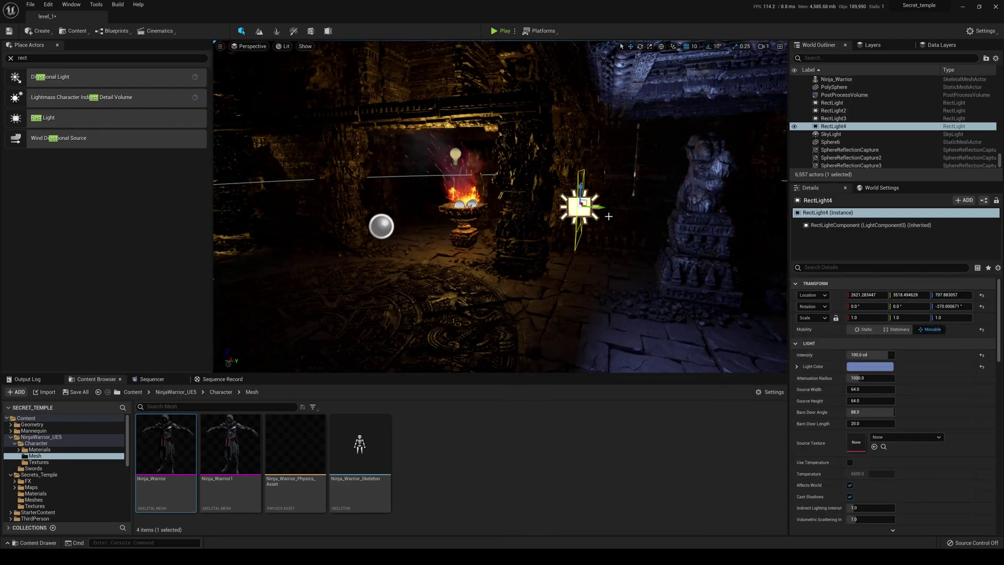
pyautogui.keyDown('alt'); pyautogui.moveTo(605, 207); pyautogui.dragTo(269, 191); pyautogui.keyUp('alt')
pyautogui.moveTo(394, 213); pyautogui.dragTo(350, 215, button='right')
pyautogui.moveTo(225, 190); pyautogui.dragTo(225, 190, button='right')
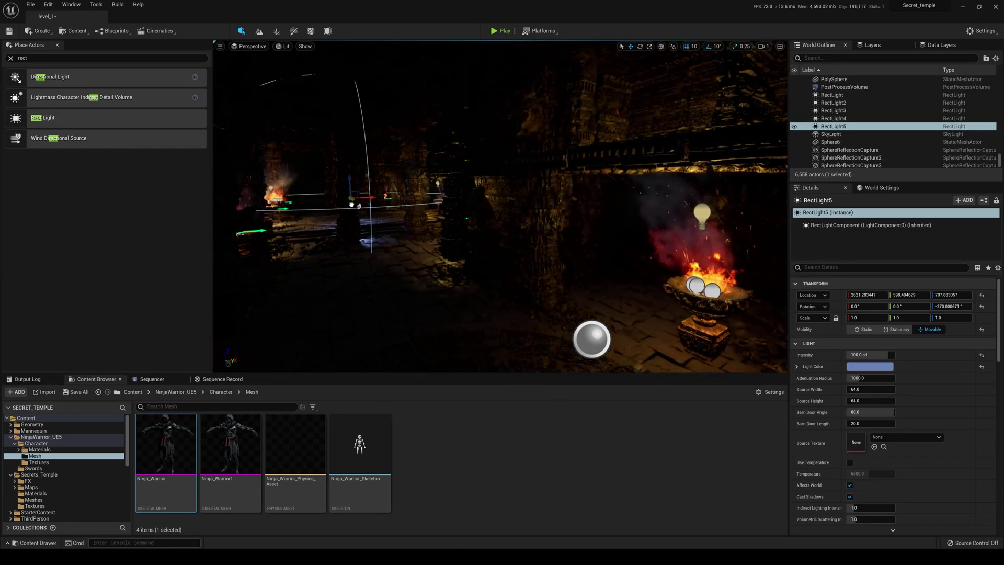
# Rotate RectLight5 to a Y rotation of -90° so it faces the carved floor, and move it to about Y 548.
pyautogui.moveTo(500, 207)
pyautogui.mouseDown(button='right')
pyautogui.moveTo(437, 194)
pyautogui.moveTo(438, 212)
pyautogui.moveTo(486, 203)
pyautogui.mouseUp(button='right')
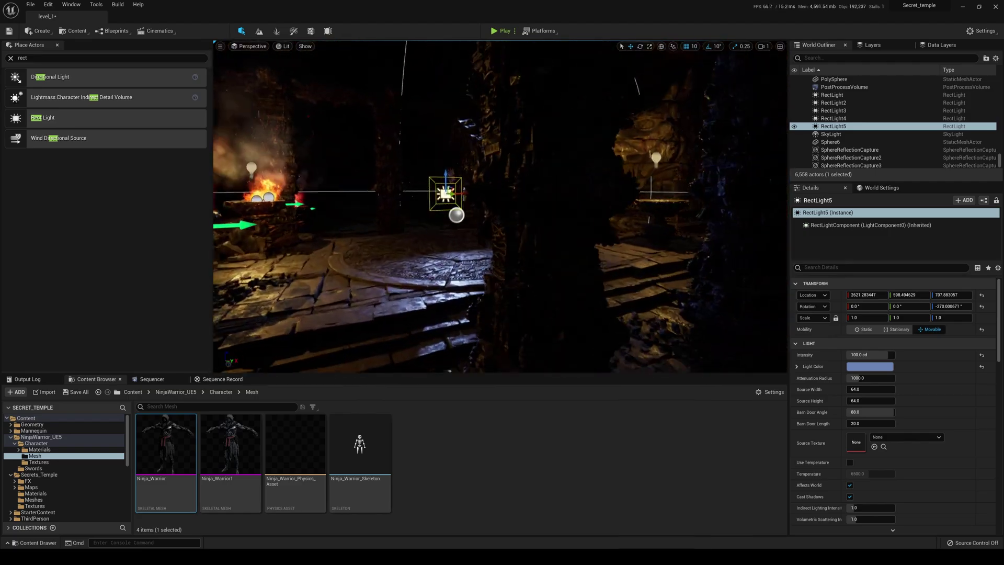
pyautogui.moveTo(420, 226); pyautogui.dragTo(375, 254, button='right')
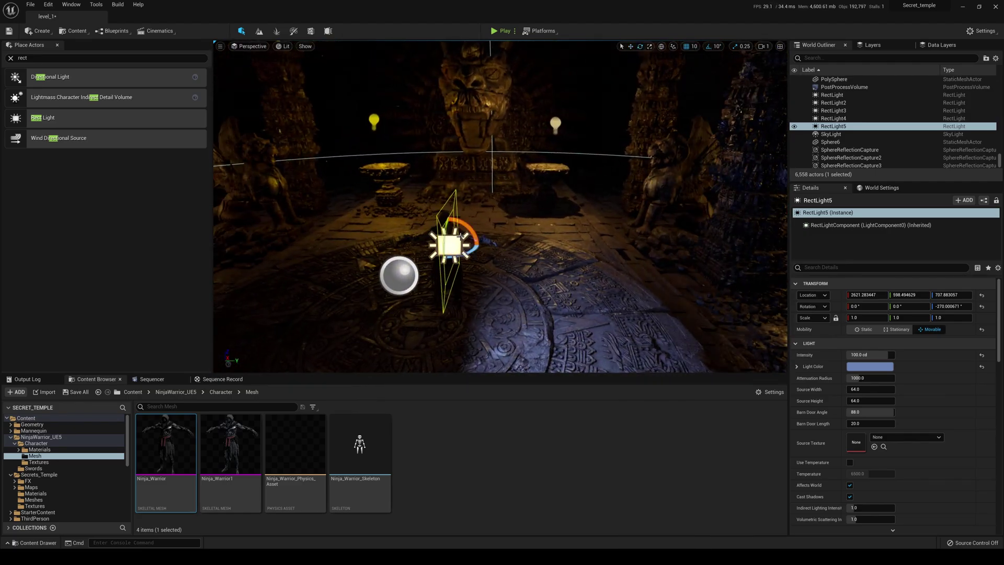
pyautogui.moveTo(462, 236); pyautogui.dragTo(438, 239)
pyautogui.moveTo(438, 240); pyautogui.dragTo(421, 238, button='right')
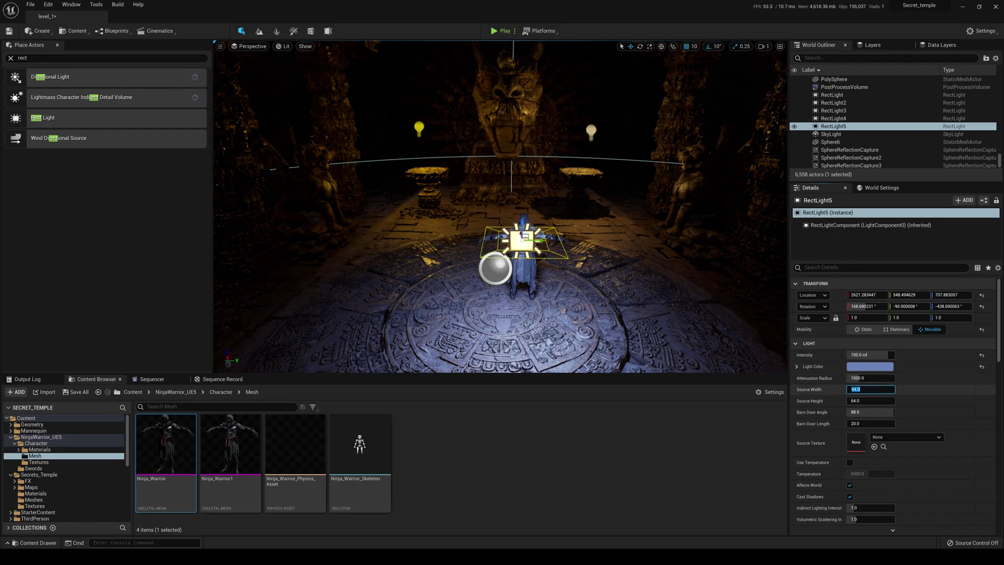
# Set RectLight5's source width to 256 and turn the light so its long side spans across the hall.
pyautogui.write('56')
pyautogui.press('Return')
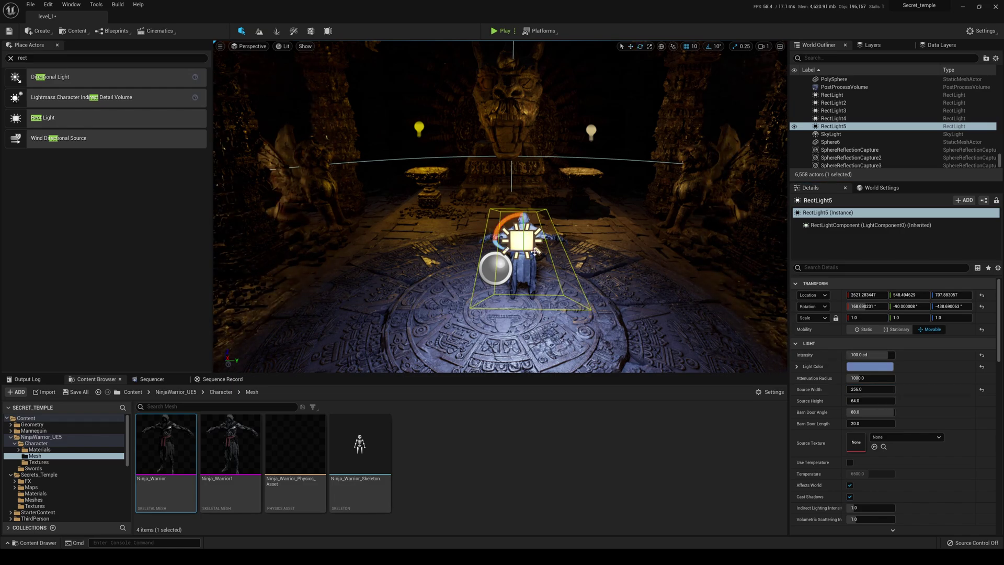
pyautogui.moveTo(511, 256); pyautogui.dragTo(502, 244)
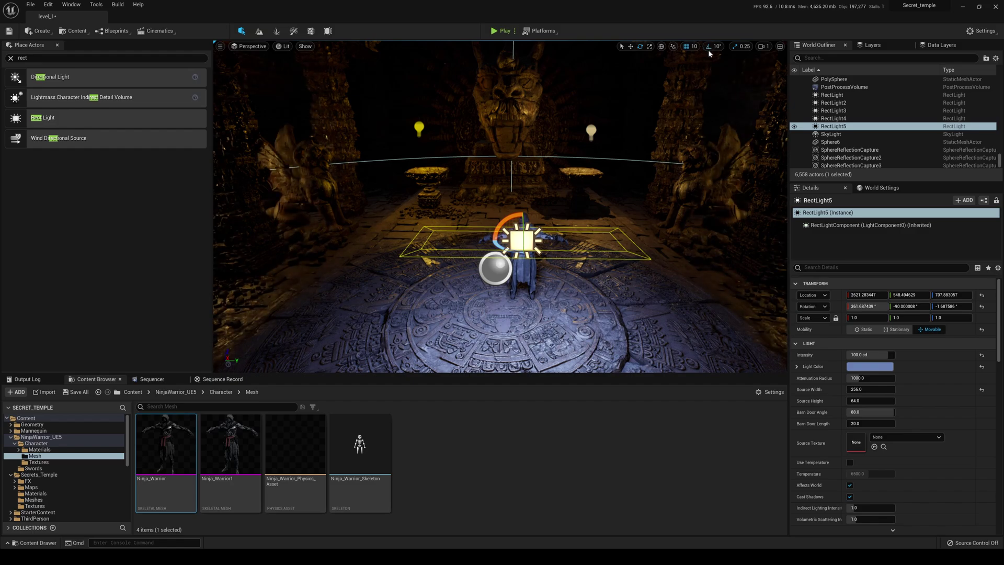
pyautogui.click(708, 106)
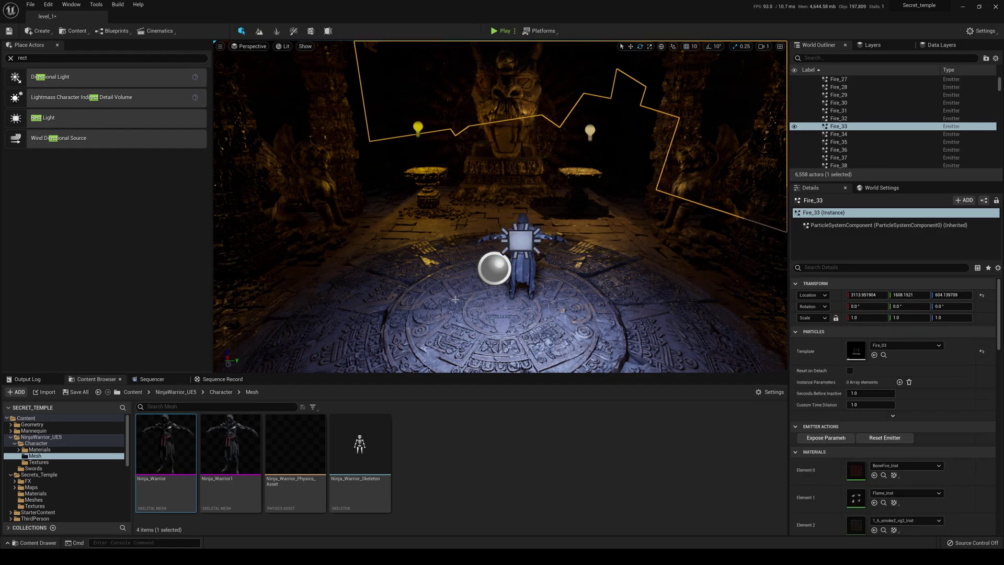
pyautogui.click(510, 253)
pyautogui.moveTo(500, 248); pyautogui.dragTo(509, 251)
# Adjust RectLight5's barn door angle to about 16.8, source width to about 306 and source height to about 86.
pyautogui.moveTo(866, 413)
pyautogui.mouseDown()
pyautogui.moveTo(820, 412)
pyautogui.moveTo(866, 412)
pyautogui.mouseUp()
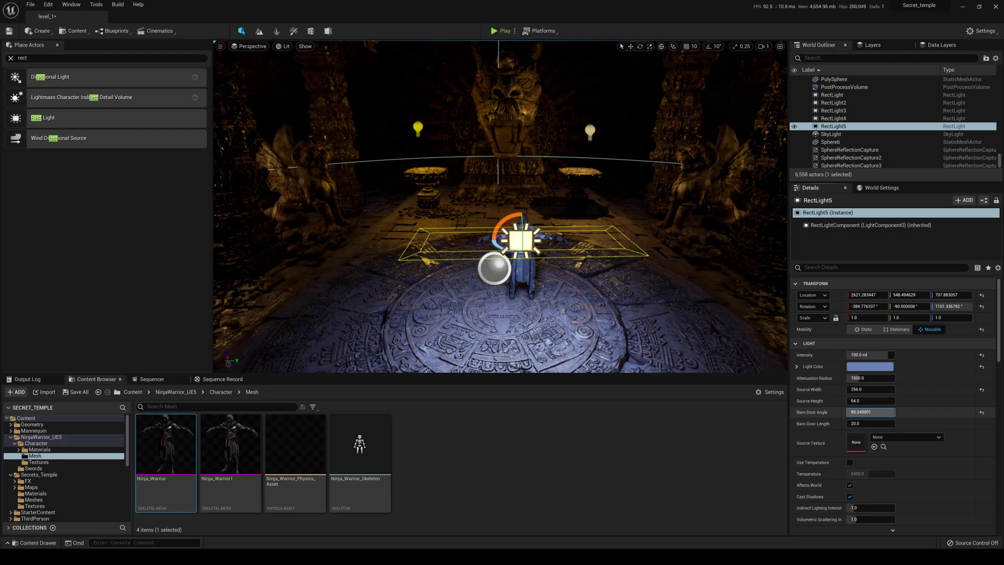
pyautogui.moveTo(406, 183); pyautogui.dragTo(394, 212, button='right')
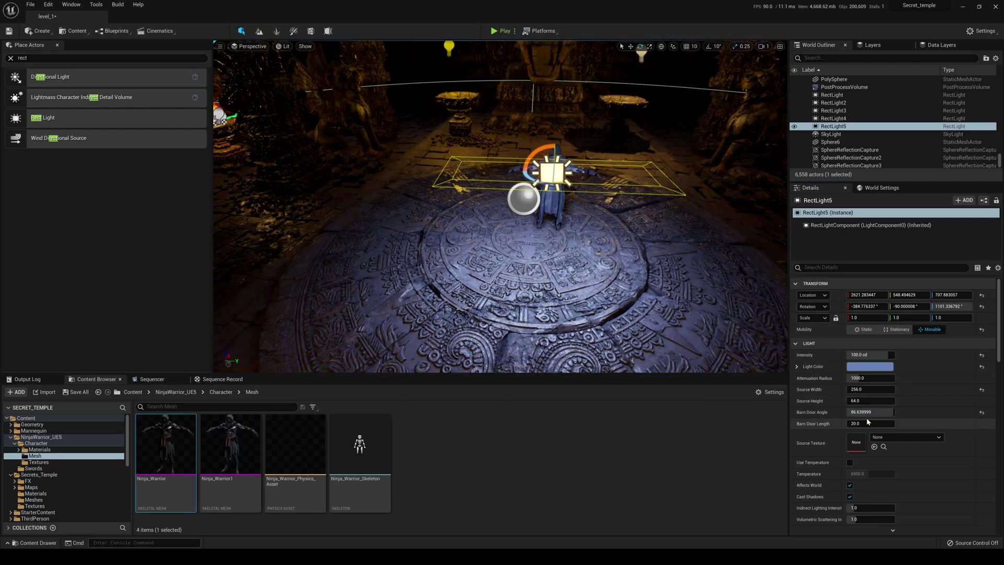
pyautogui.moveTo(866, 390); pyautogui.dragTo(844, 412)
# Raise RectLight5 above the ninja, to about X 2763, Z 895.
pyautogui.moveTo(471, 336); pyautogui.dragTo(661, 301, button='right')
pyautogui.press('w')
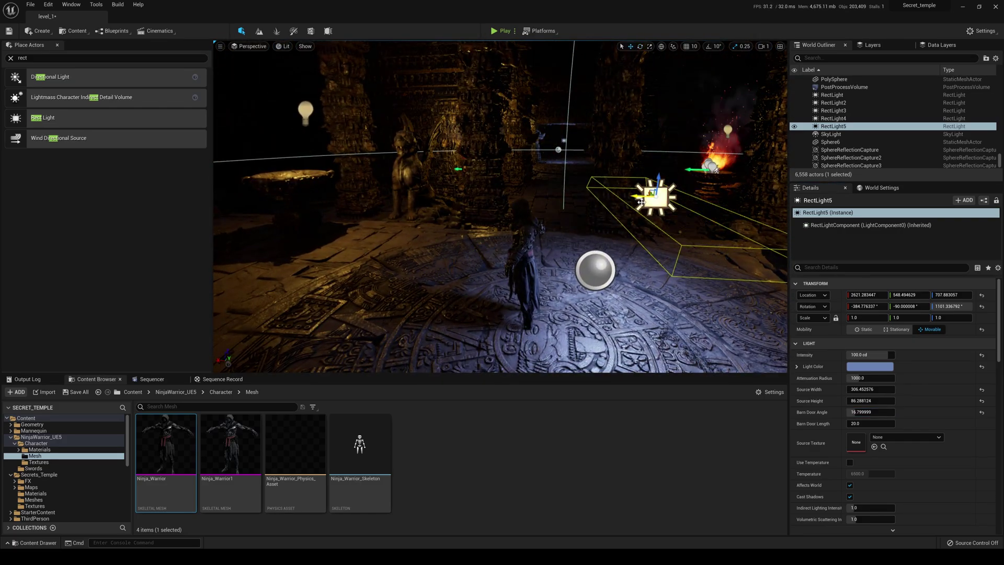
pyautogui.moveTo(658, 197); pyautogui.dragTo(535, 33)
pyautogui.moveTo(579, 171); pyautogui.dragTo(564, 109, button='right')
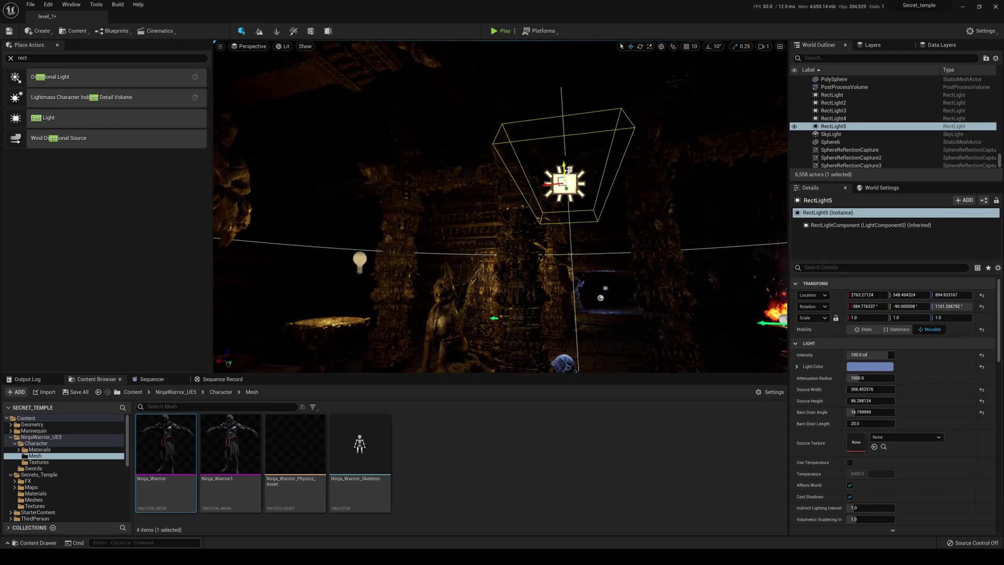
# Raise RectLight5 further above the ninja, to about Z 976, and check the carved floor without editor icons.
pyautogui.moveTo(564, 165); pyautogui.dragTo(563, 109)
pyautogui.moveTo(563, 108); pyautogui.dragTo(586, 234, button='right')
pyautogui.press('g')
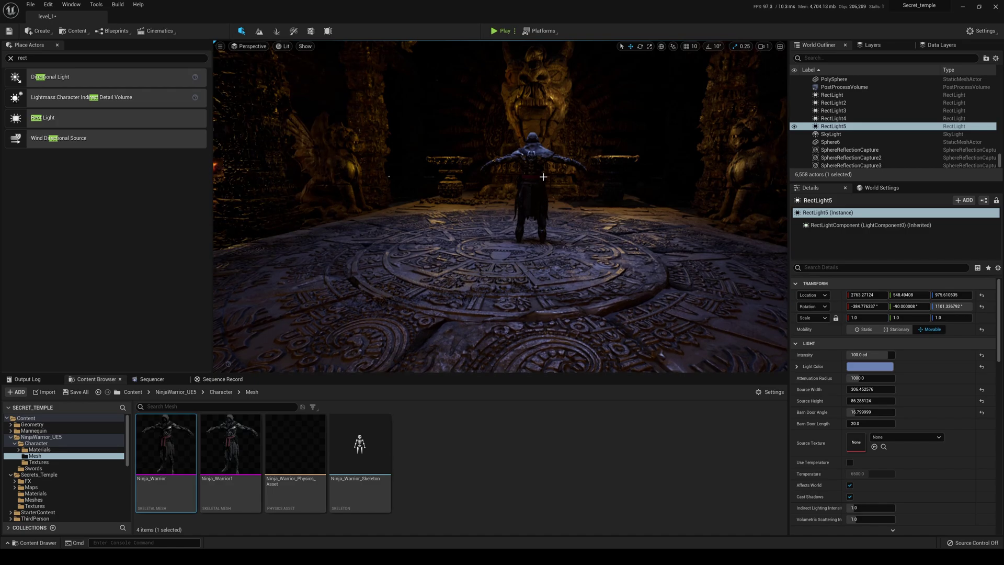
# Move the Ninja_Warrior to the centre of the carved floor circle, at about Y 526.
pyautogui.click(545, 226)
pyautogui.moveTo(534, 236); pyautogui.dragTo(529, 225)
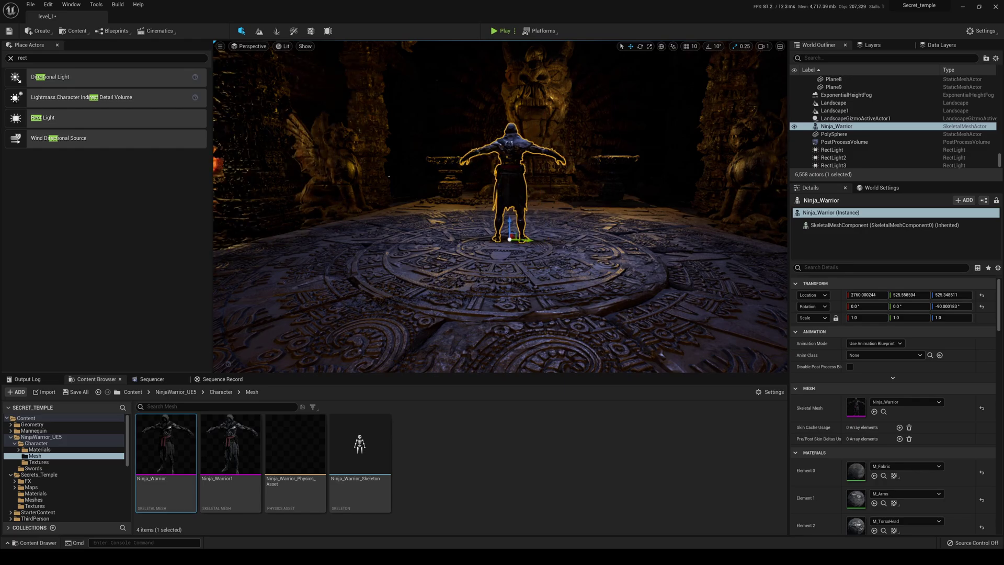
pyautogui.moveTo(500, 207); pyautogui.dragTo(696, 204, button='right')
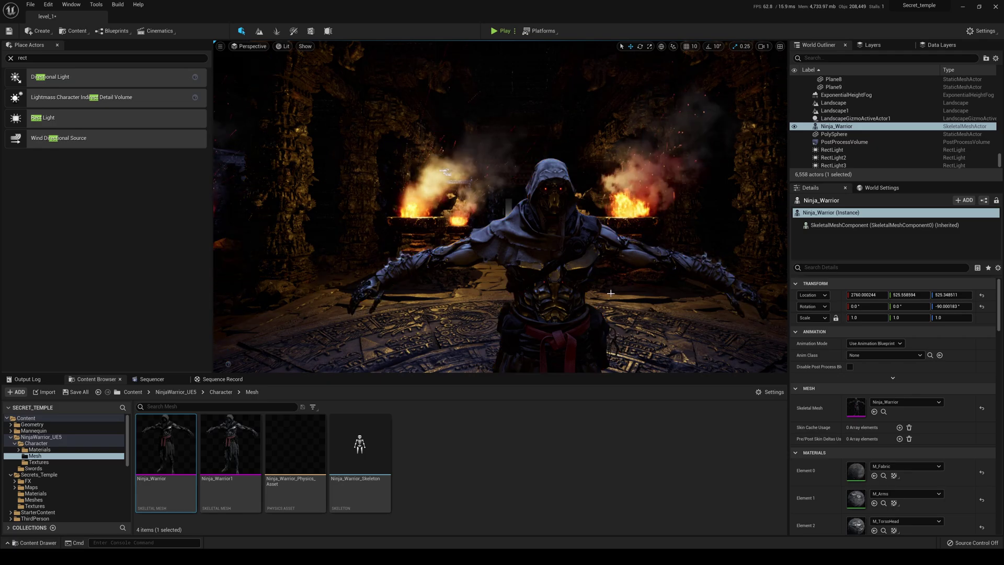
# Shift PointLight15 beside the golden bowl to about X 3226, and review the ninja's lighting from the front.
pyautogui.moveTo(615, 295); pyautogui.dragTo(435, 296, button='right')
pyautogui.press('g')
pyautogui.click(523, 183)
pyautogui.moveTo(522, 183); pyautogui.dragTo(426, 169, button='right')
pyautogui.moveTo(409, 129); pyautogui.dragTo(454, 169)
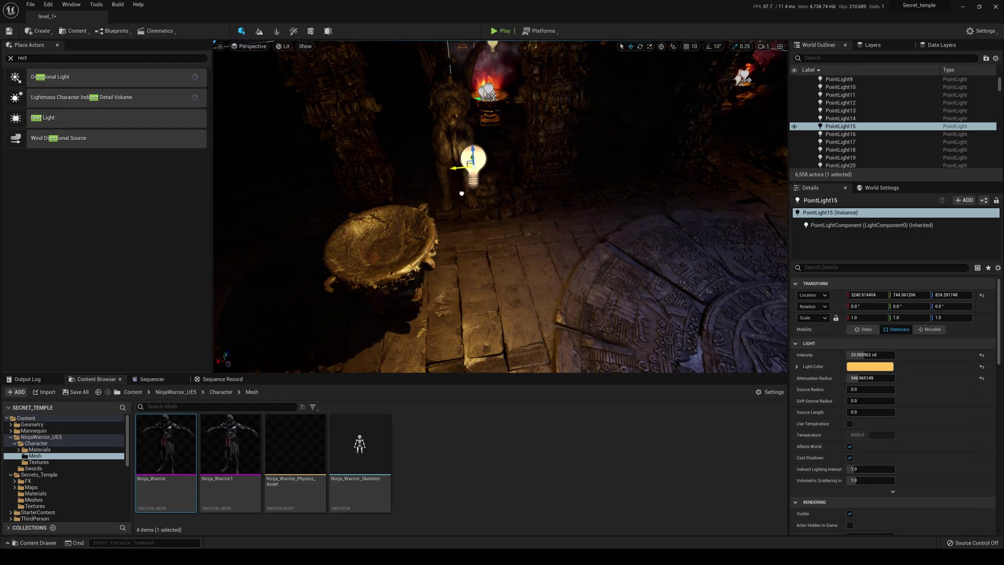
pyautogui.moveTo(454, 168); pyautogui.dragTo(683, 131, button='right')
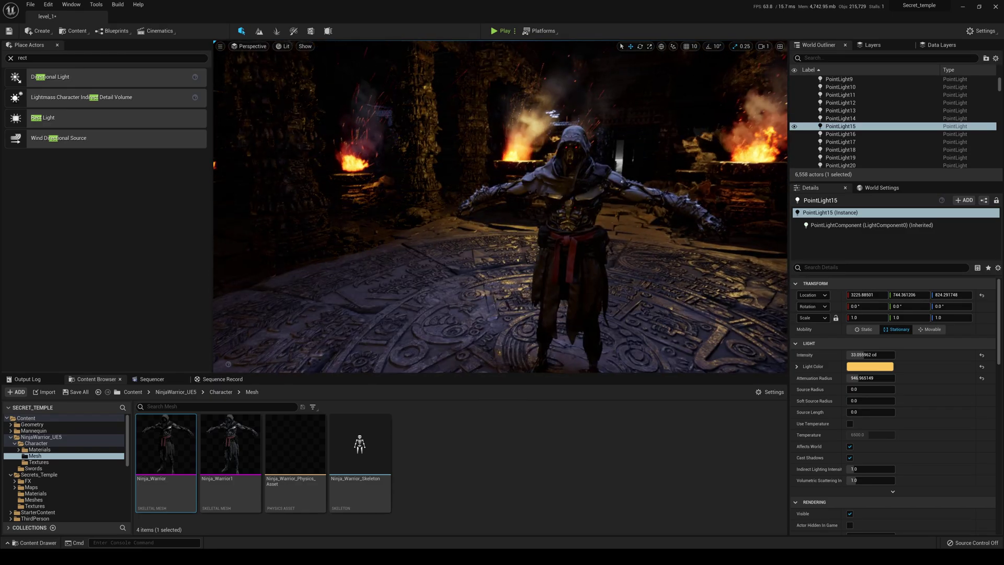
pyautogui.moveTo(500, 206); pyautogui.dragTo(382, 209, button='right')
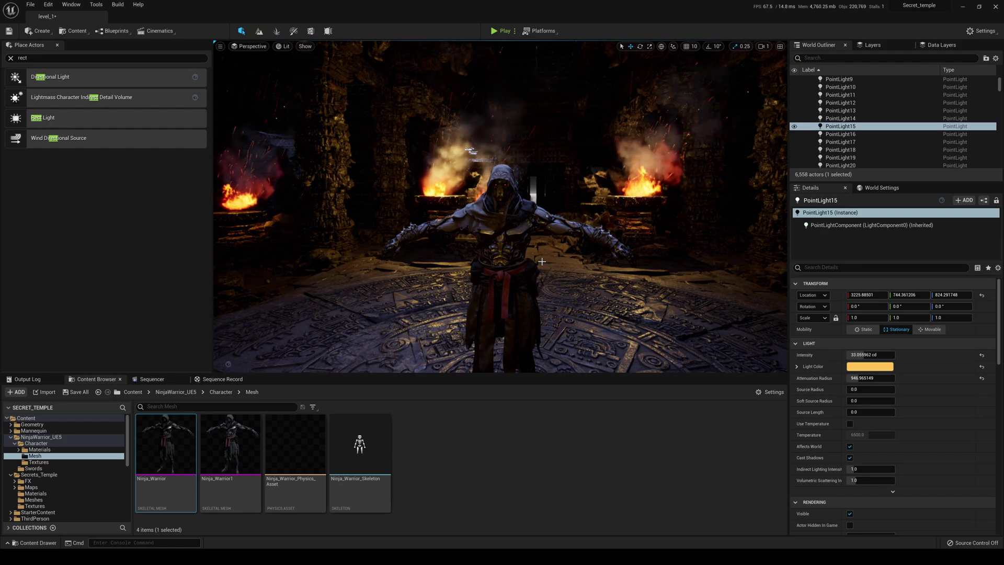
pyautogui.moveTo(515, 265)
pyautogui.mouseDown(button='right')
pyautogui.moveTo(500, 276)
pyautogui.moveTo(505, 263)
pyautogui.mouseUp(button='right')
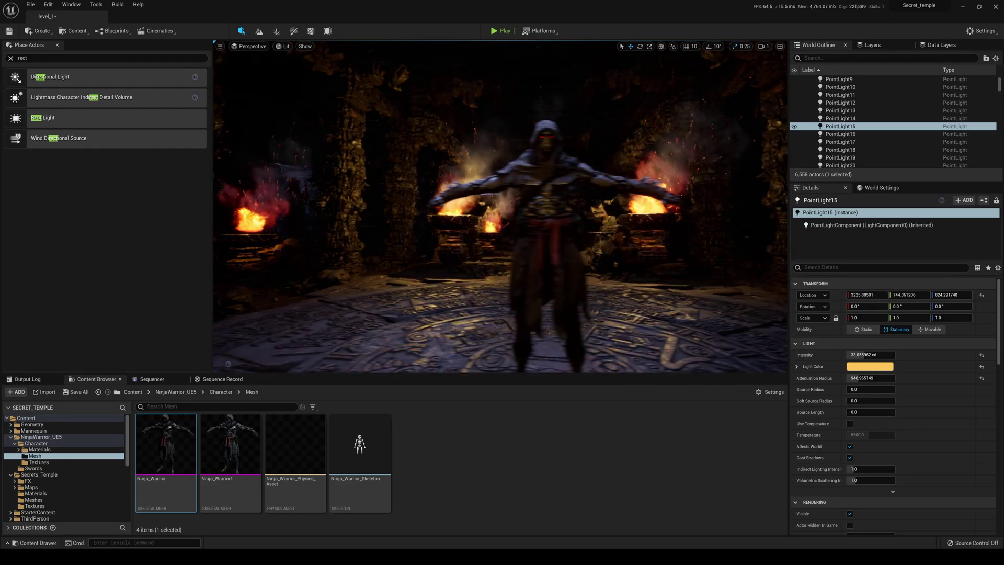